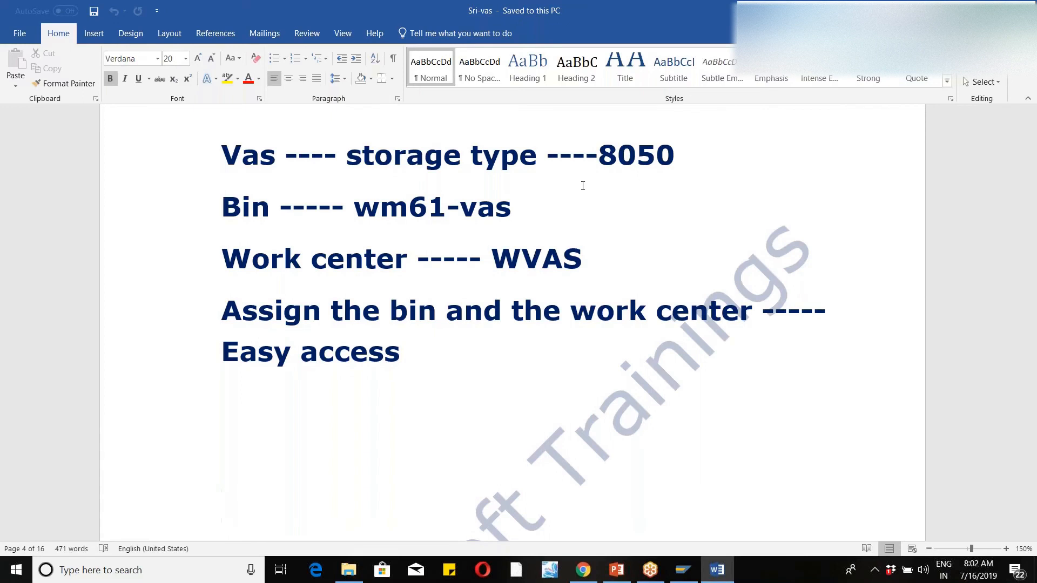
Read through the VAS notes from the storage type and work center settings to the Packspec structure diagram.
key(Down)
key(Down)
key(Down)
key(Down)
key(Down)
key(Down)
key(Down)
key(Down)
key(Down)
key(Down)
key(Down)
key(Down)
key(Down)
key(Down)
key(Down)
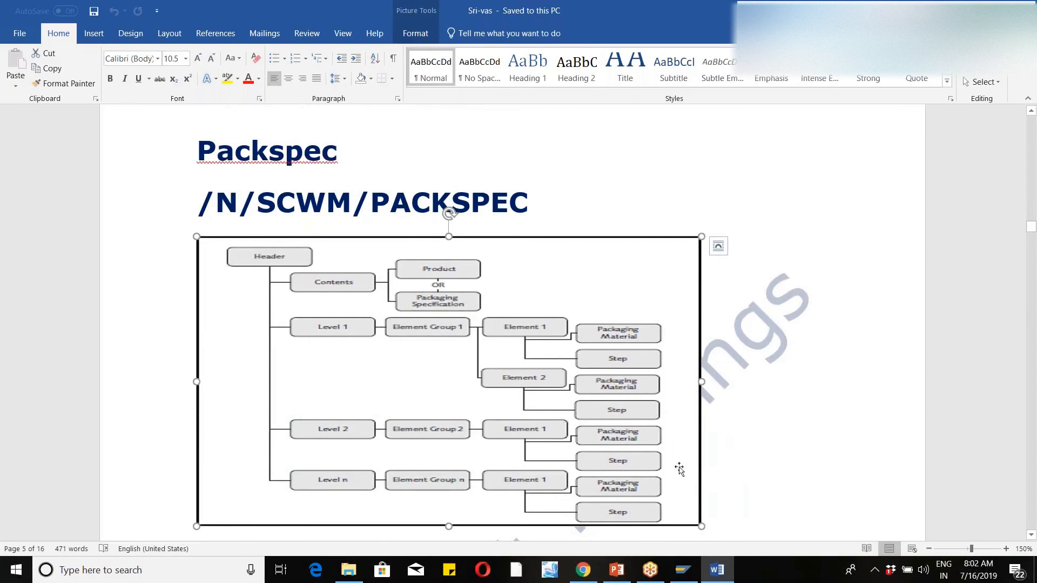
Switch to SAP Logon, open the S4-1709 system and log on with the account's user name and password.
click(682, 578)
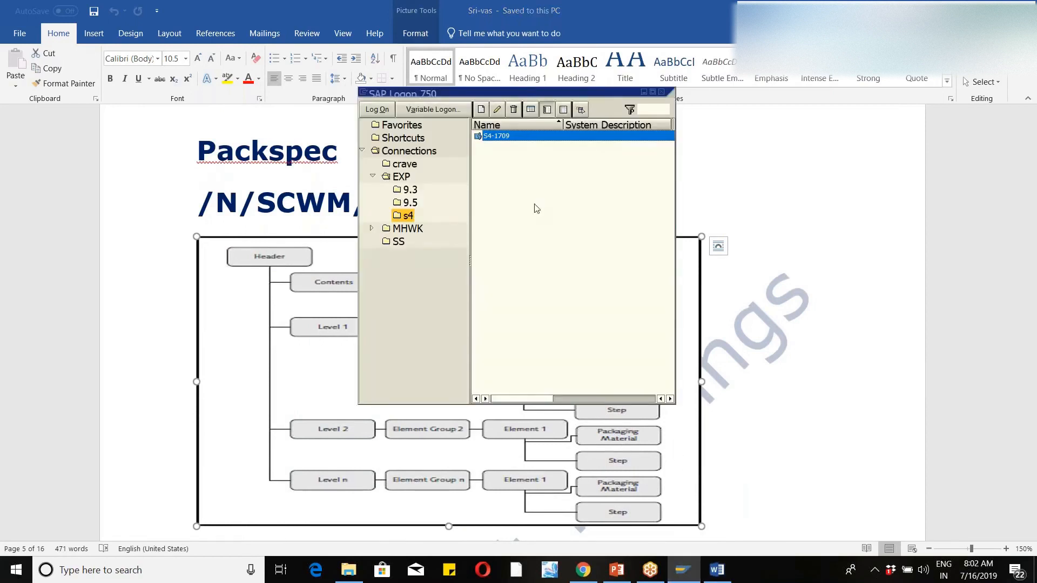
double_click(496, 135)
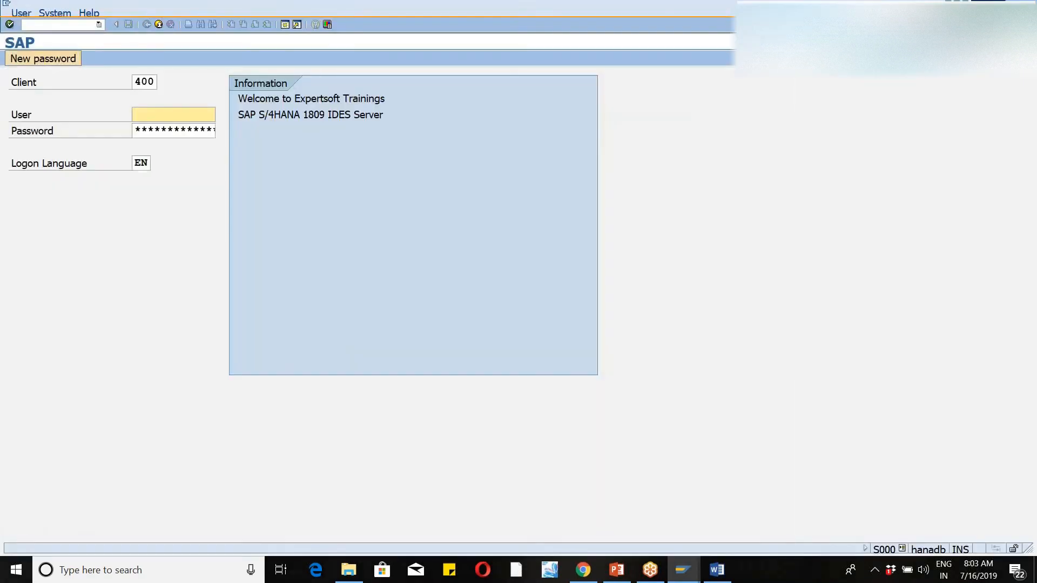
text(s)
key(Down)
key(Tab)
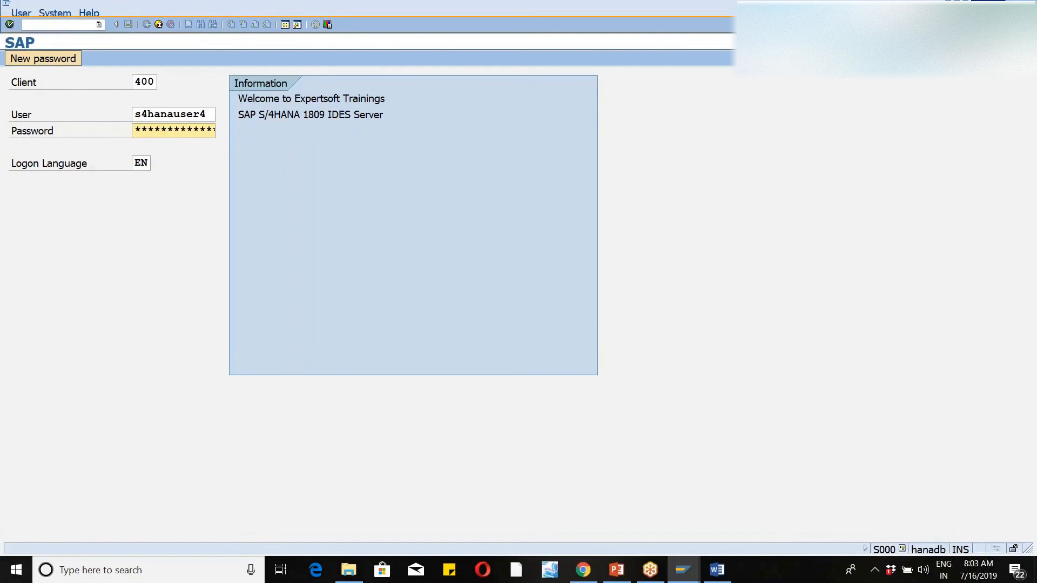
key(Return)
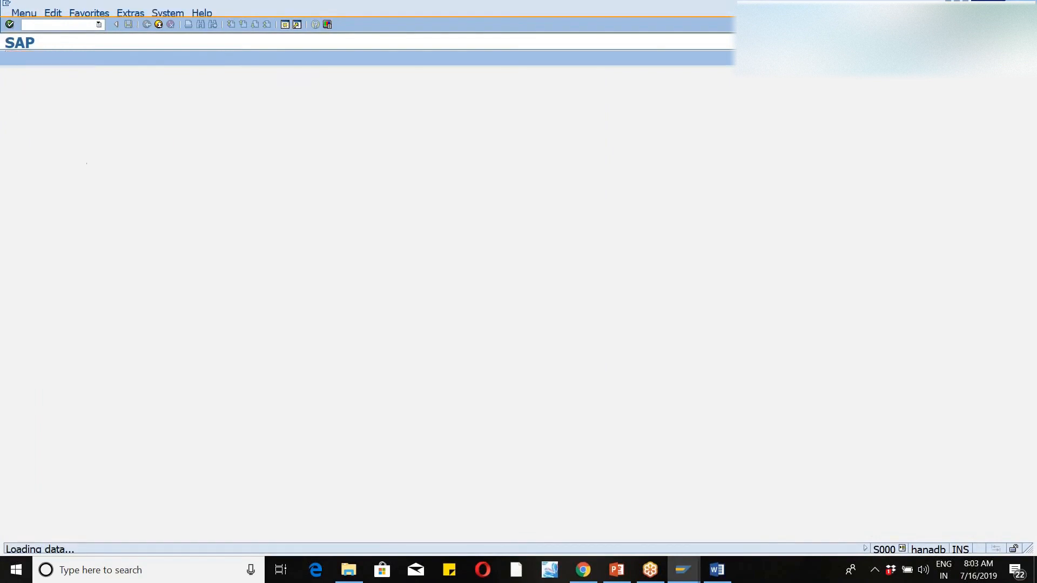
Run transaction SPRO and display the SAP Reference IMG.
text(pro)
key(Return)
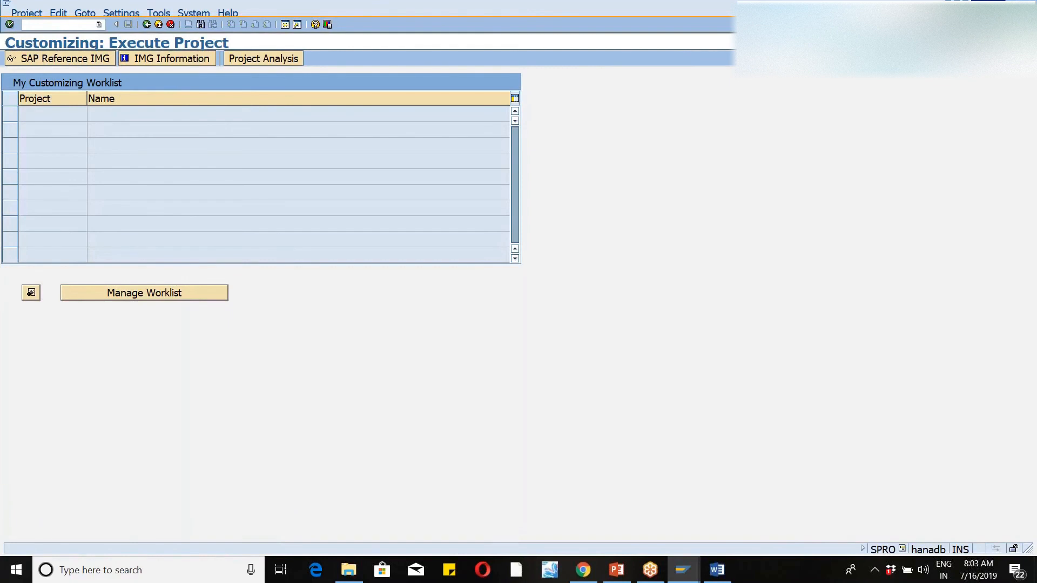
click(65, 58)
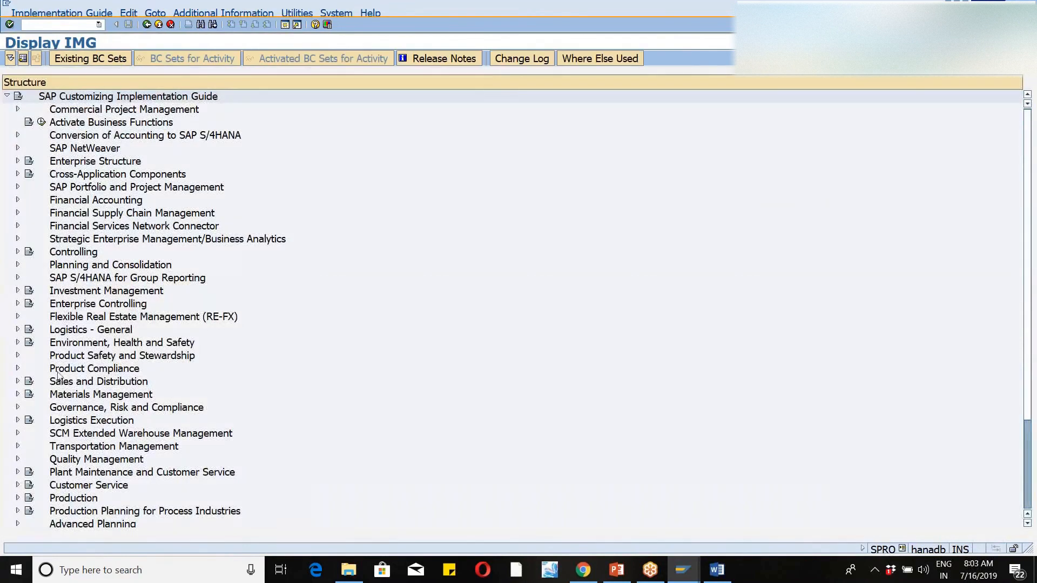
Open Define Process-Oriented Storage Control under SCM Extended Warehouse Management, Extended Warehouse Management, Cross-Process Settings, Warehouse Task.
click(18, 434)
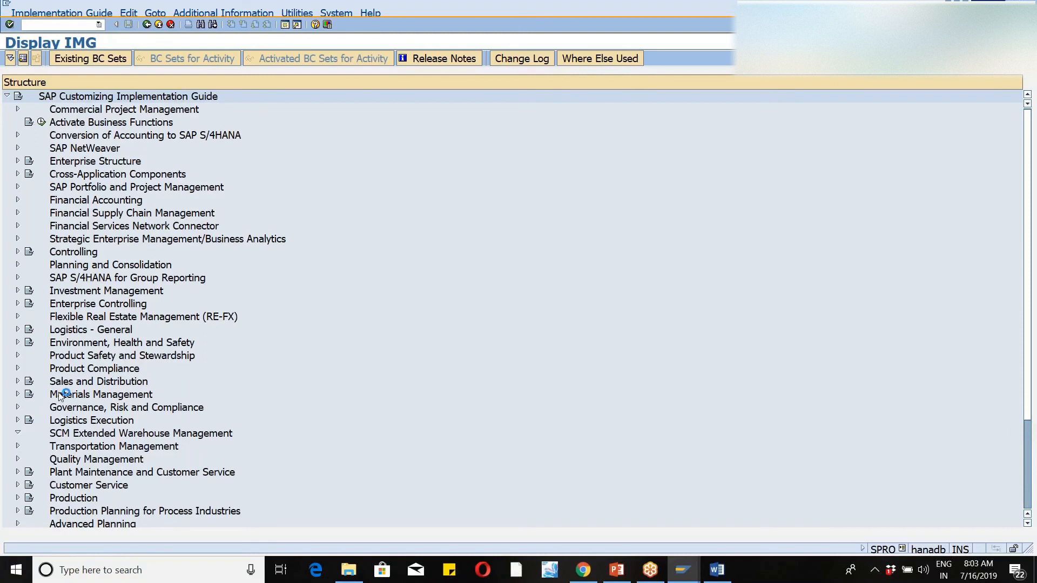
click(28, 447)
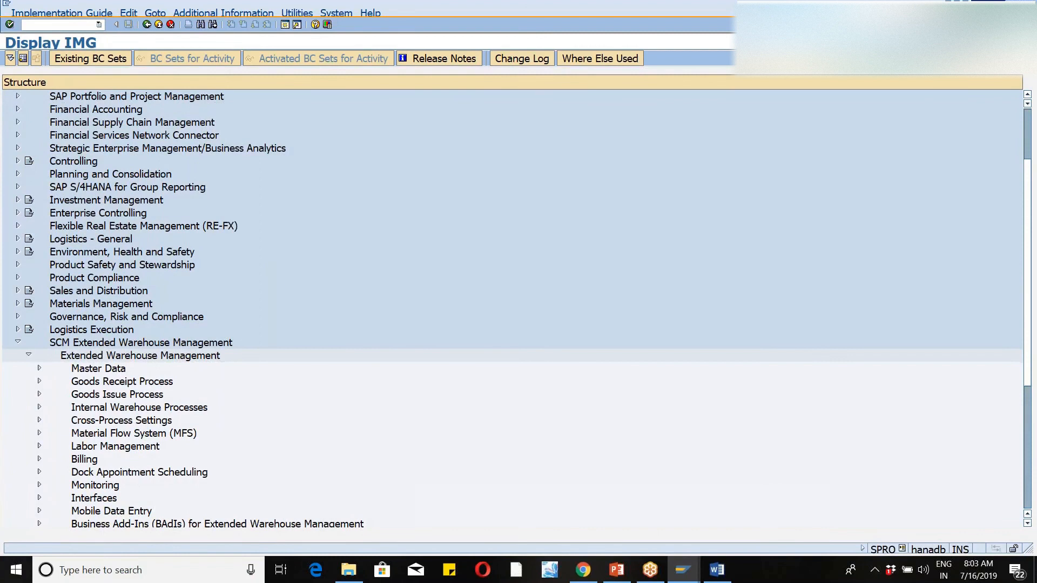
click(39, 421)
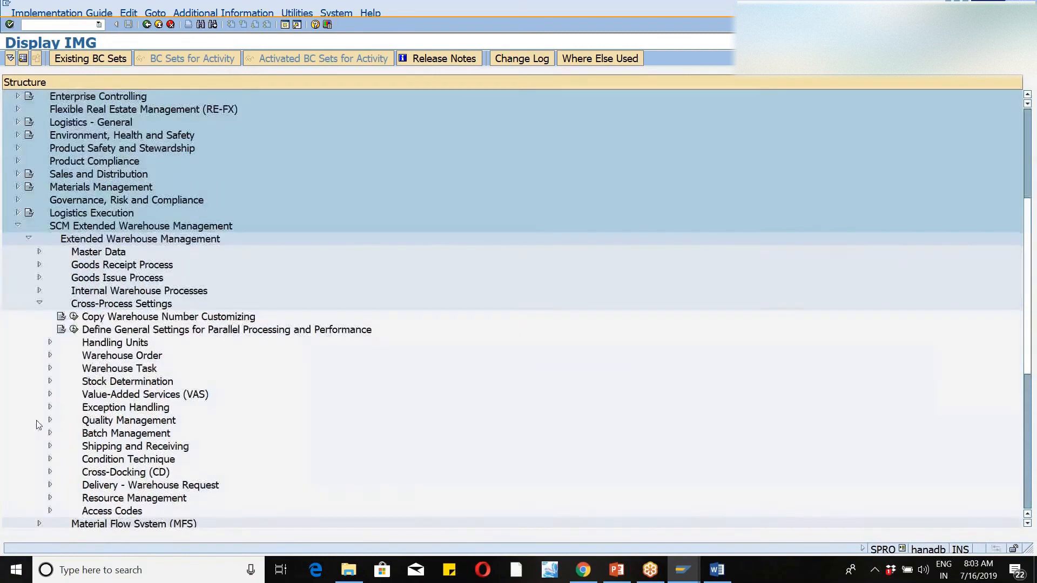
click(50, 368)
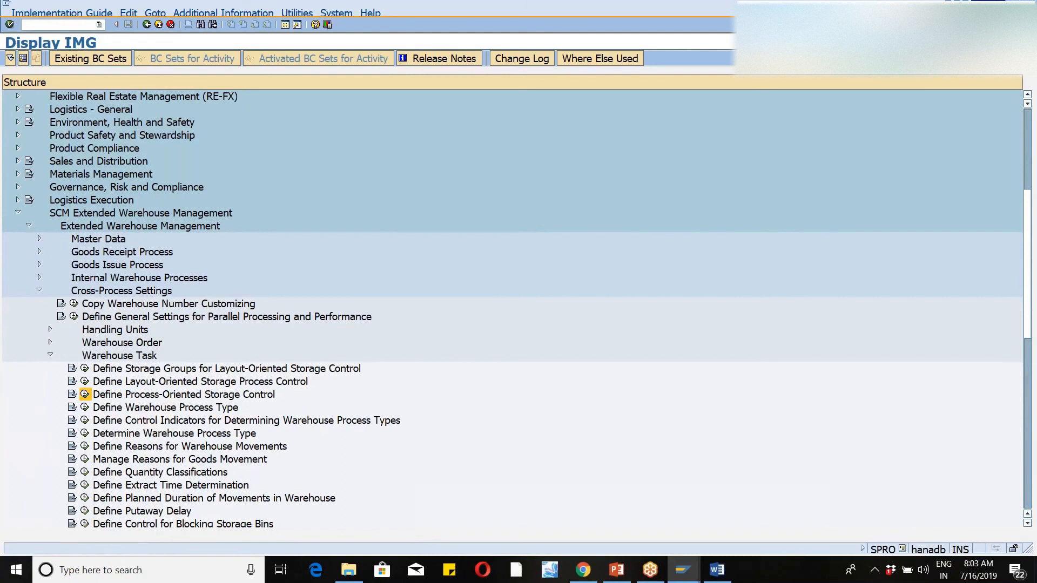
click(85, 394)
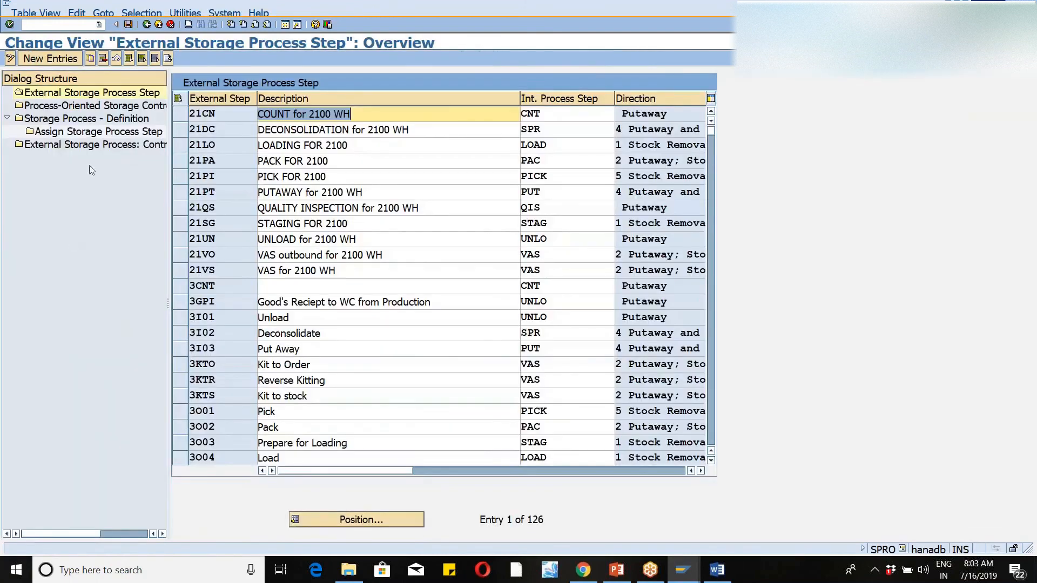
Display the storage process definitions and position the list at warehouse number WM46.
double_click(64, 119)
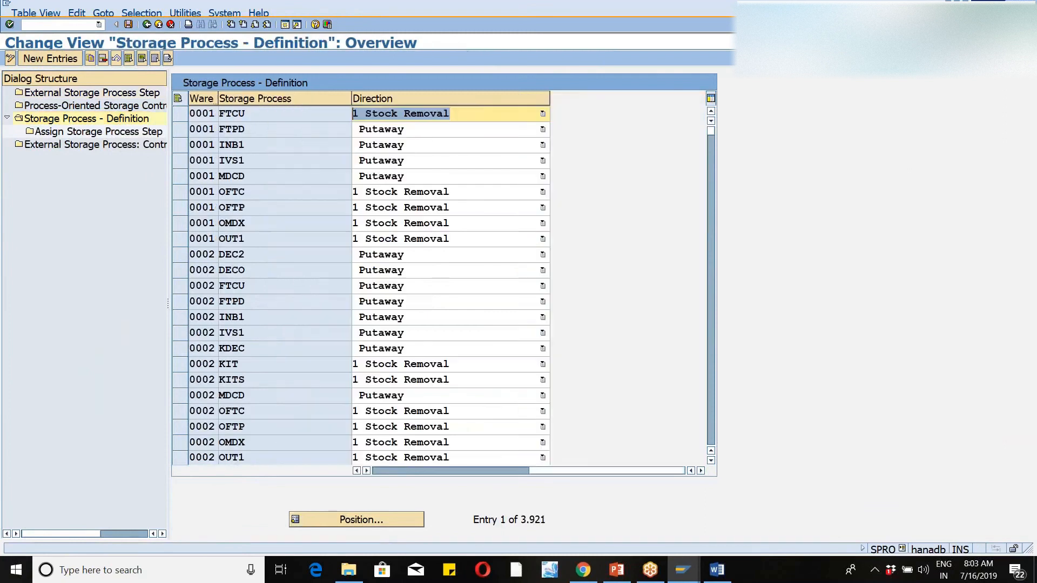
click(355, 521)
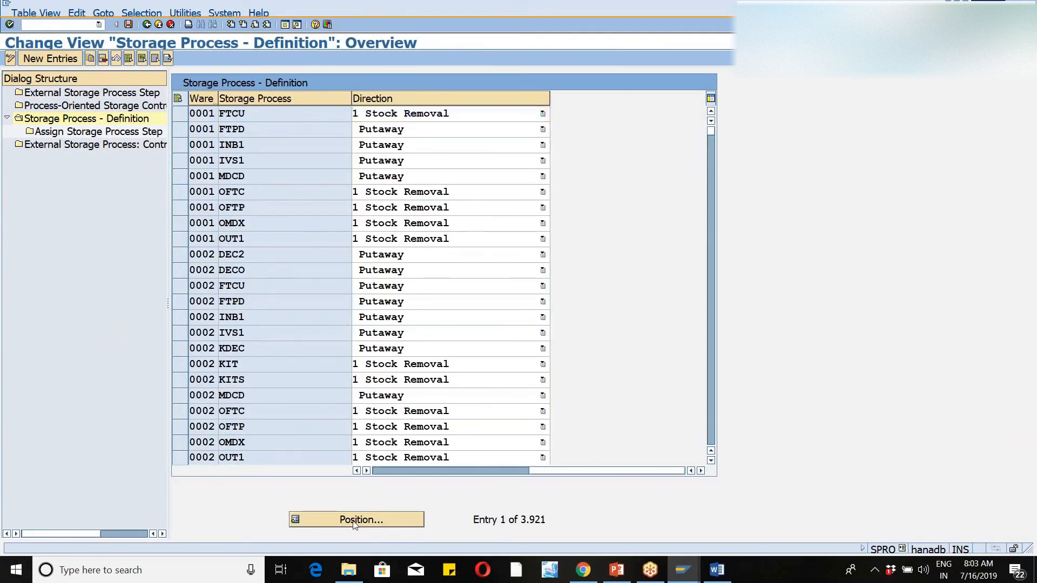
text(wm)
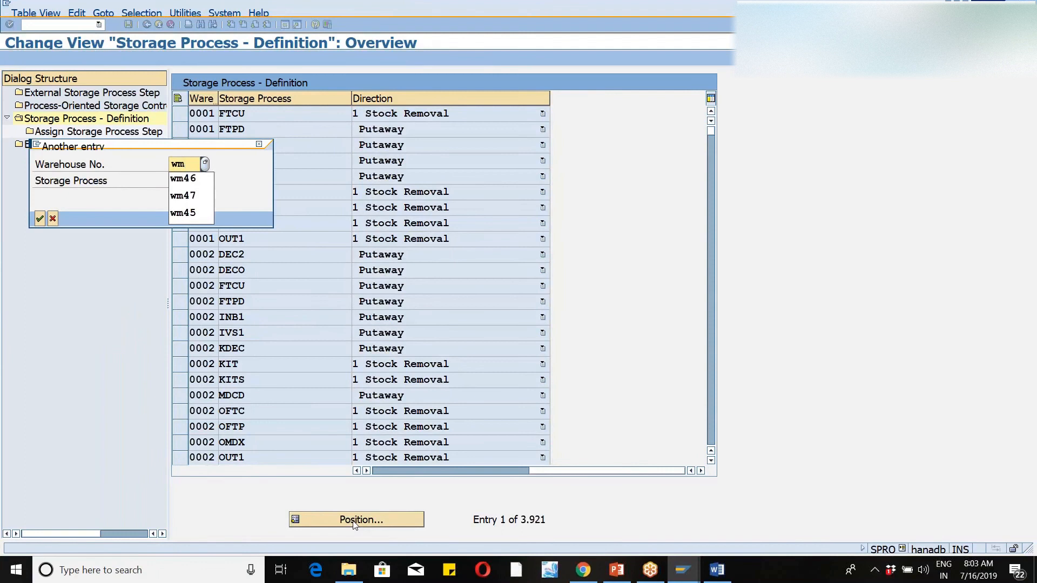
text(46)
key(Tab)
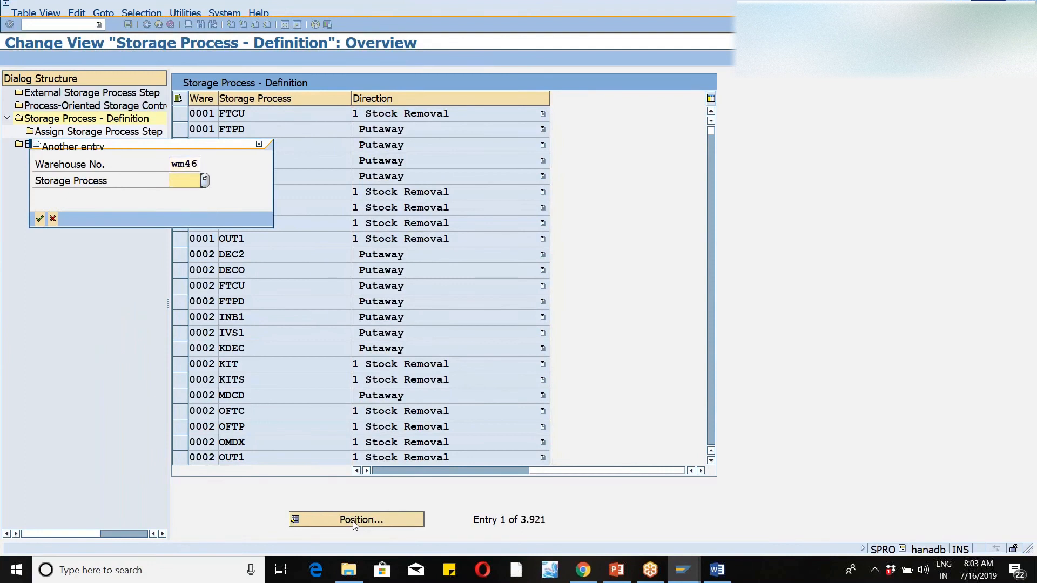
key(Down)
key(Down)
key(Down)
key(Return)
key(Return)
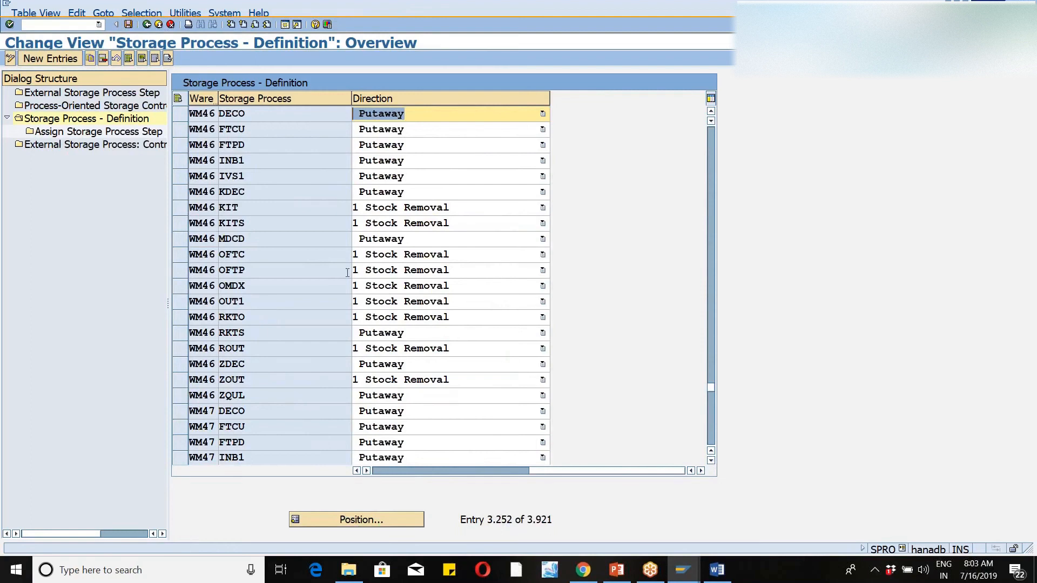
Open the assigned storage process steps of storage process ZDEC in warehouse WM46.
click(709, 463)
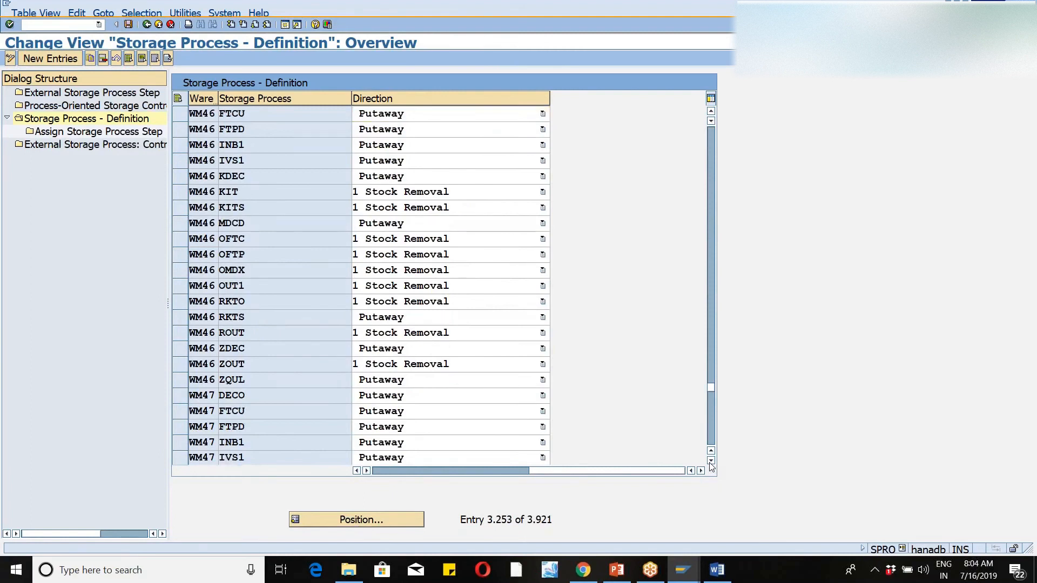
click(710, 462)
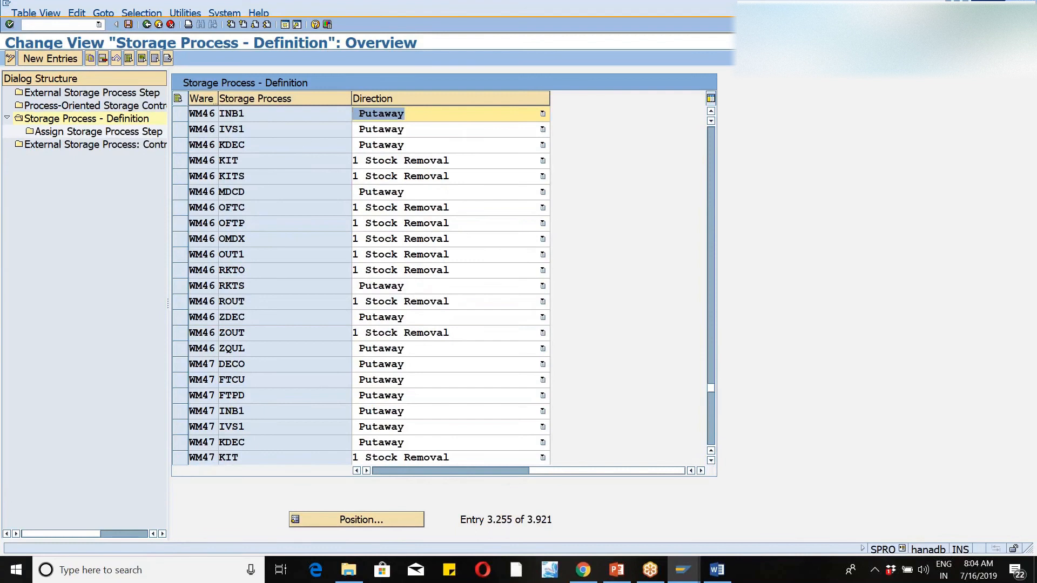
click(181, 317)
click(49, 133)
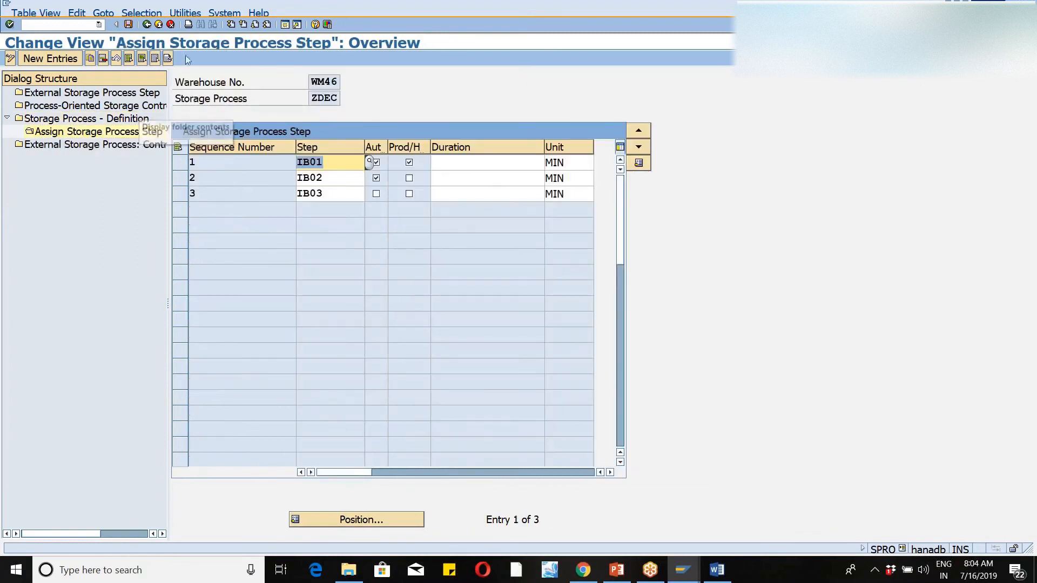
click(147, 24)
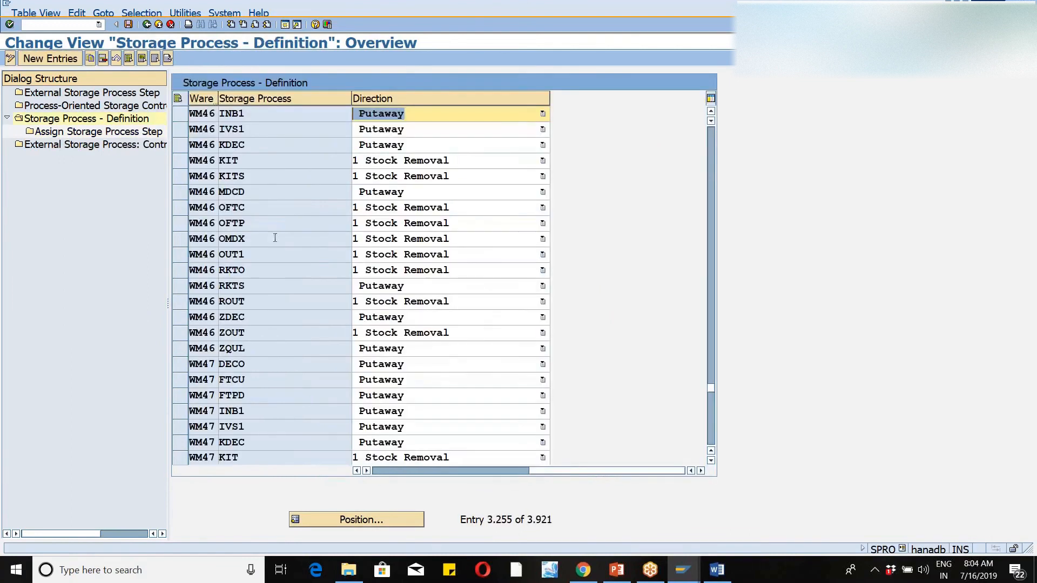
click(185, 322)
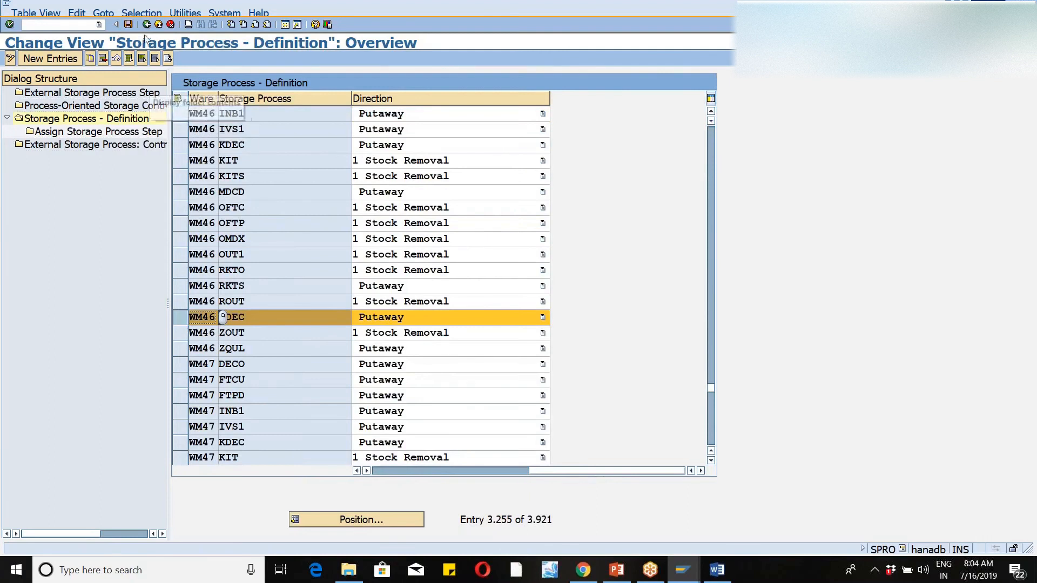
click(71, 134)
double_click(71, 134)
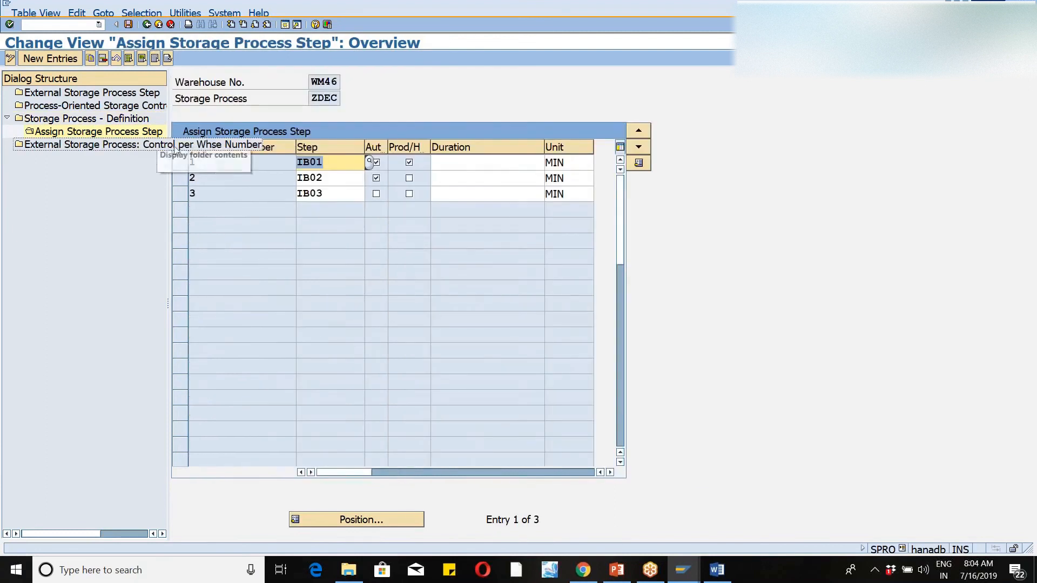
click(179, 149)
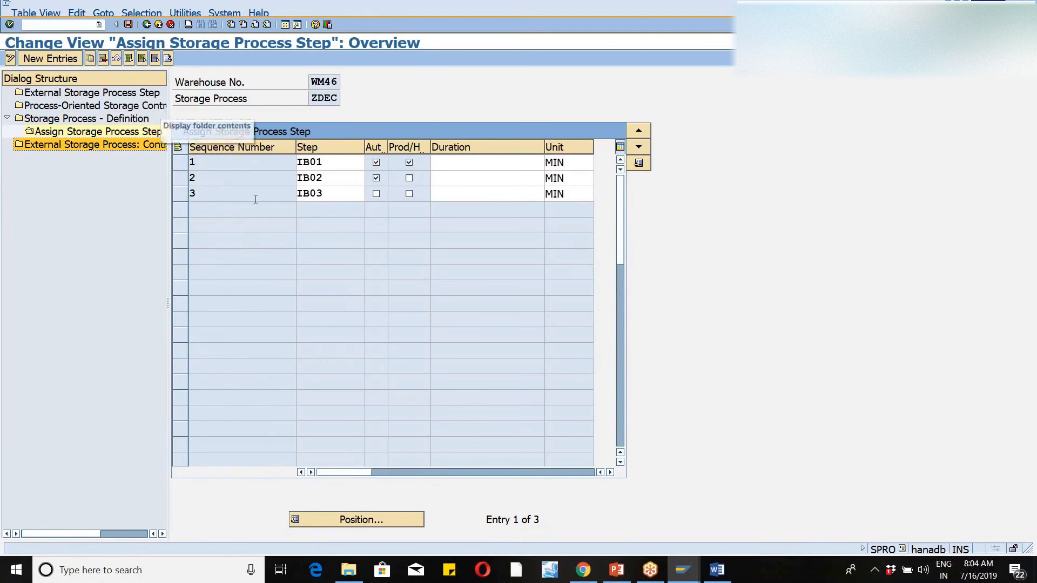
Delete step IB02 from storage process ZDEC and save the change to the proposed customizing request.
click(183, 178)
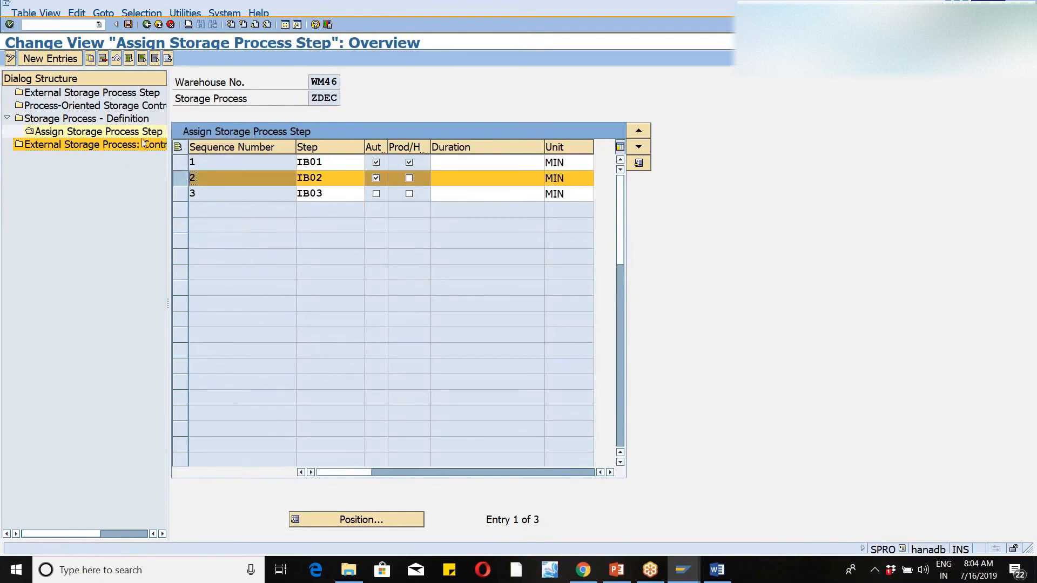
click(102, 58)
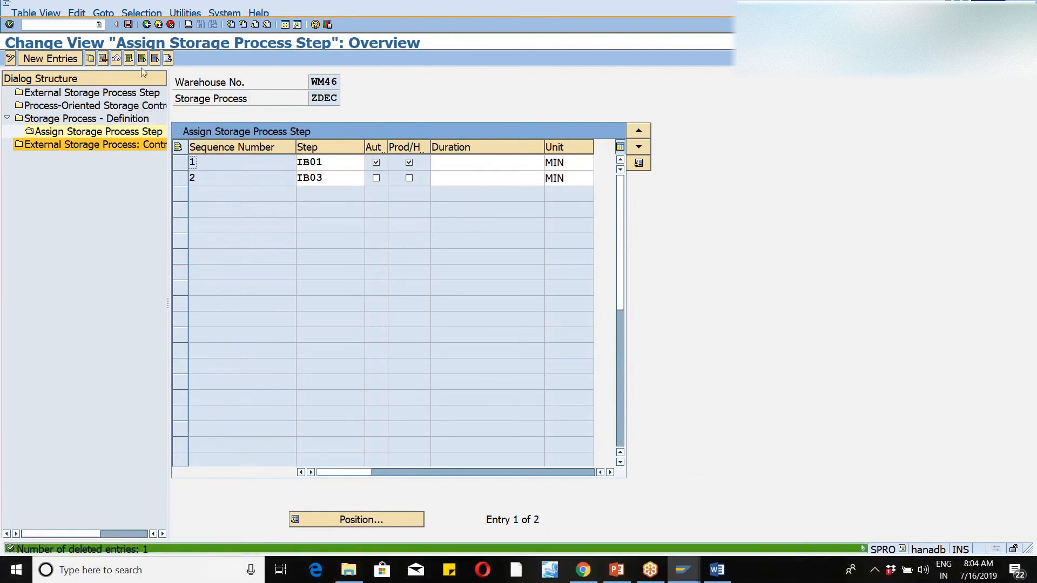
click(128, 24)
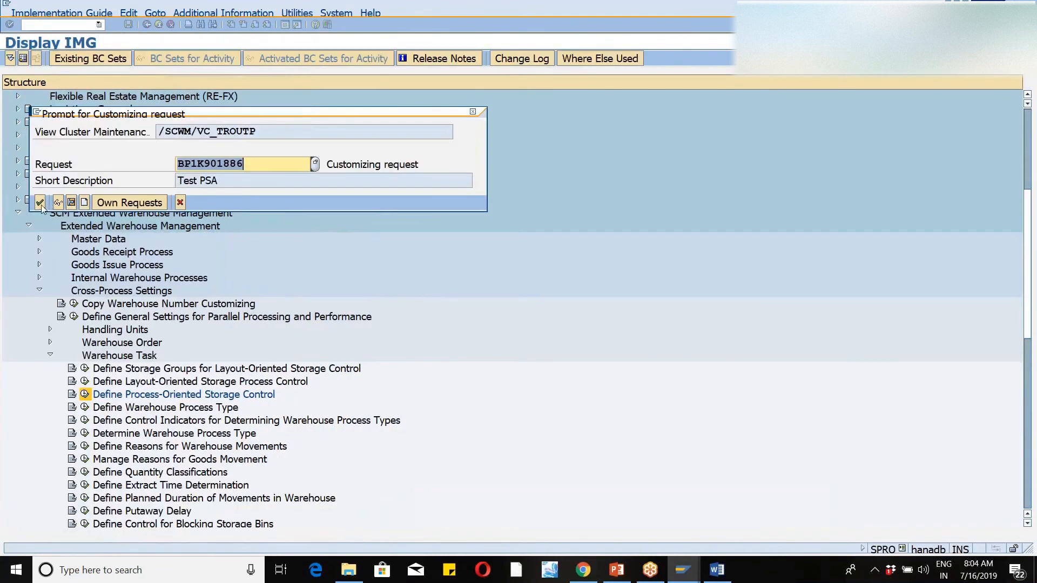
click(40, 203)
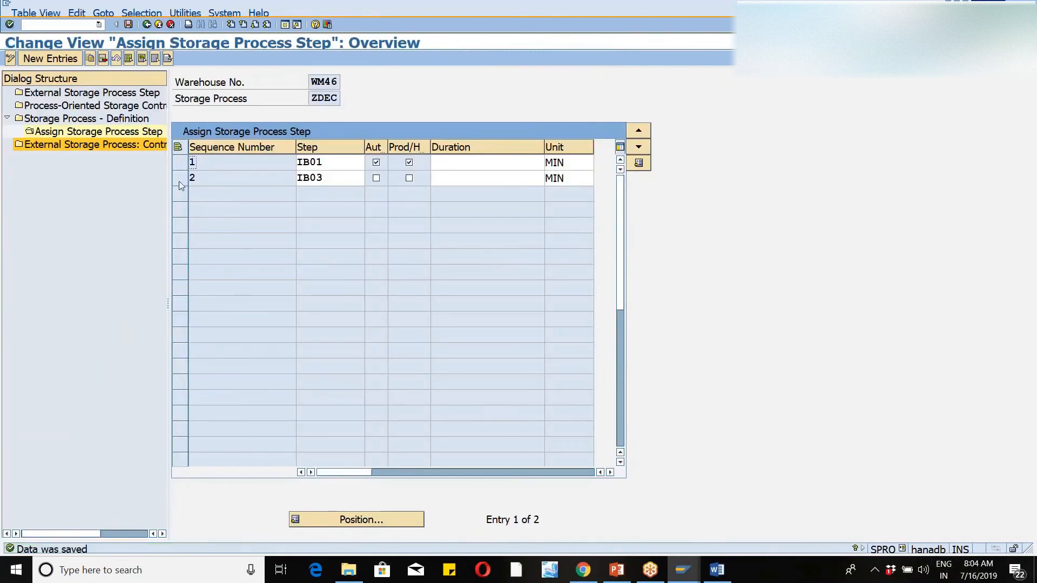
Delete step IB03 from storage process ZDEC, try to save, and also delete the remaining step IB01.
click(179, 179)
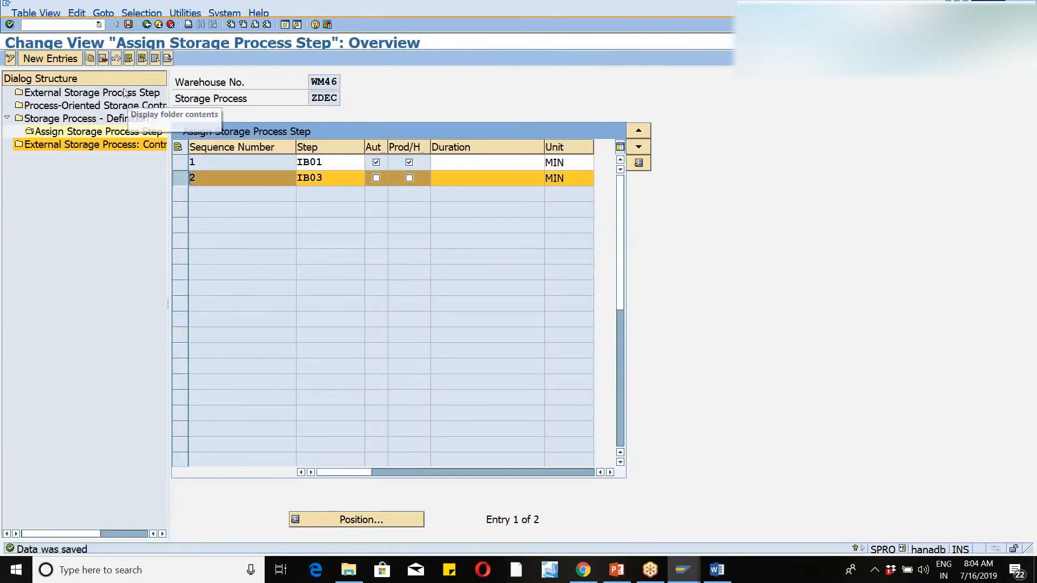
click(103, 62)
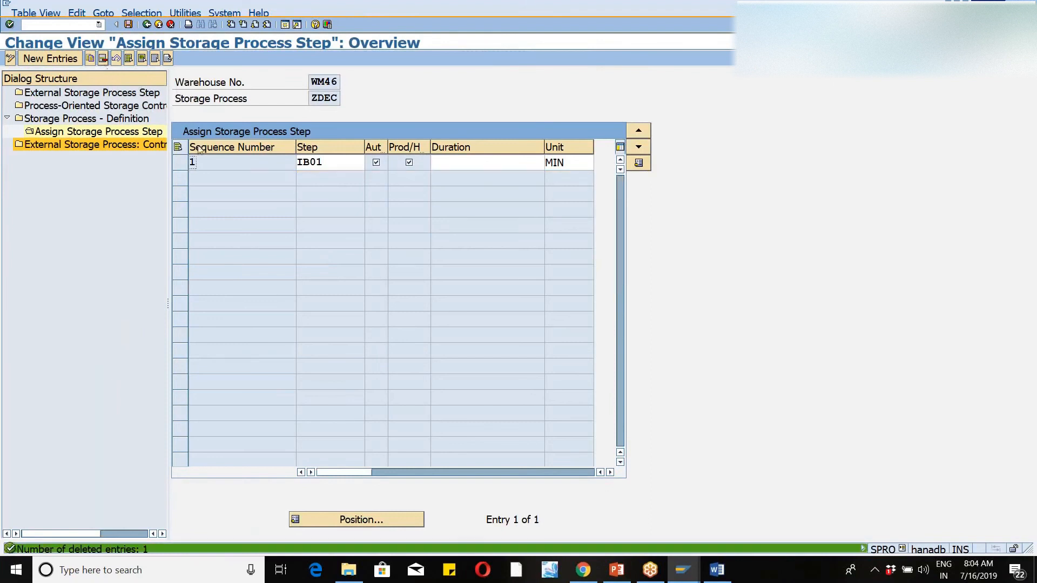
click(129, 25)
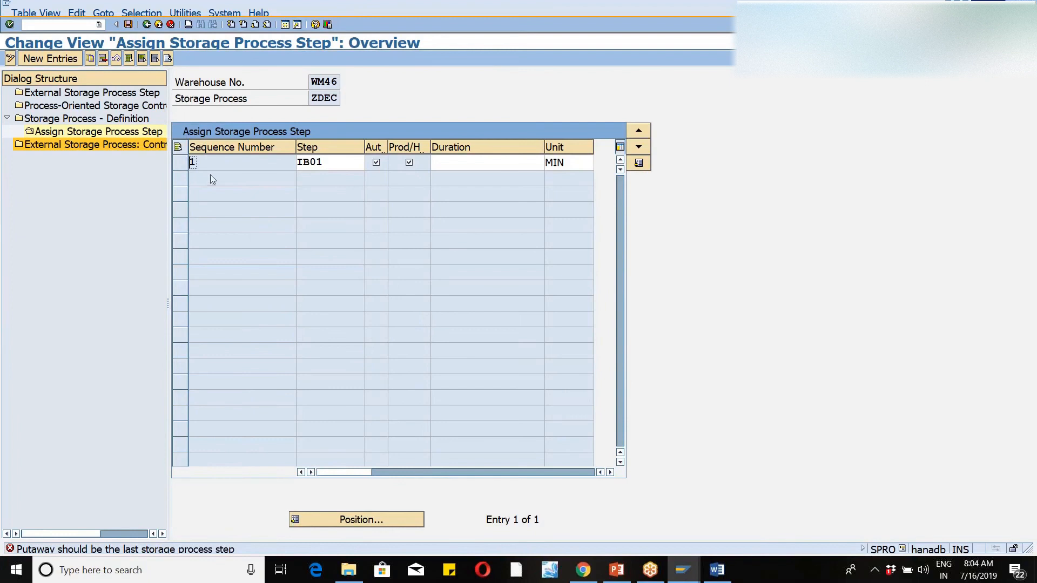
click(178, 162)
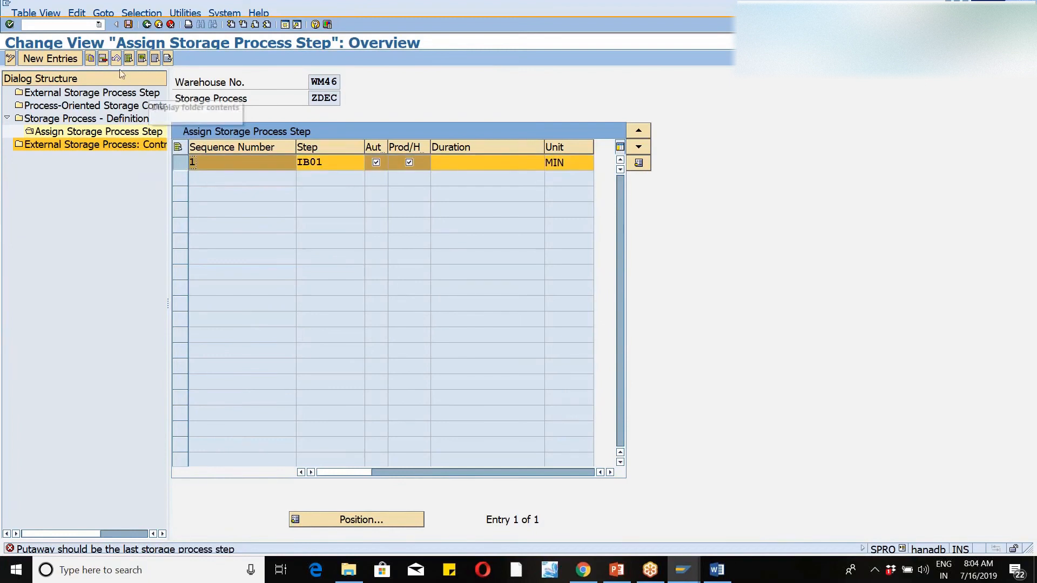
click(103, 59)
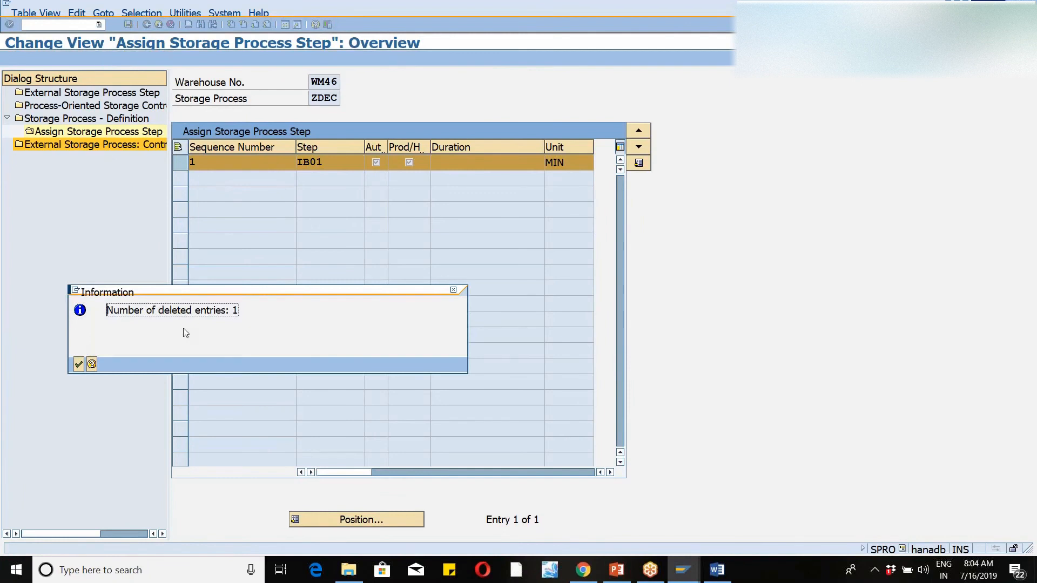
click(79, 365)
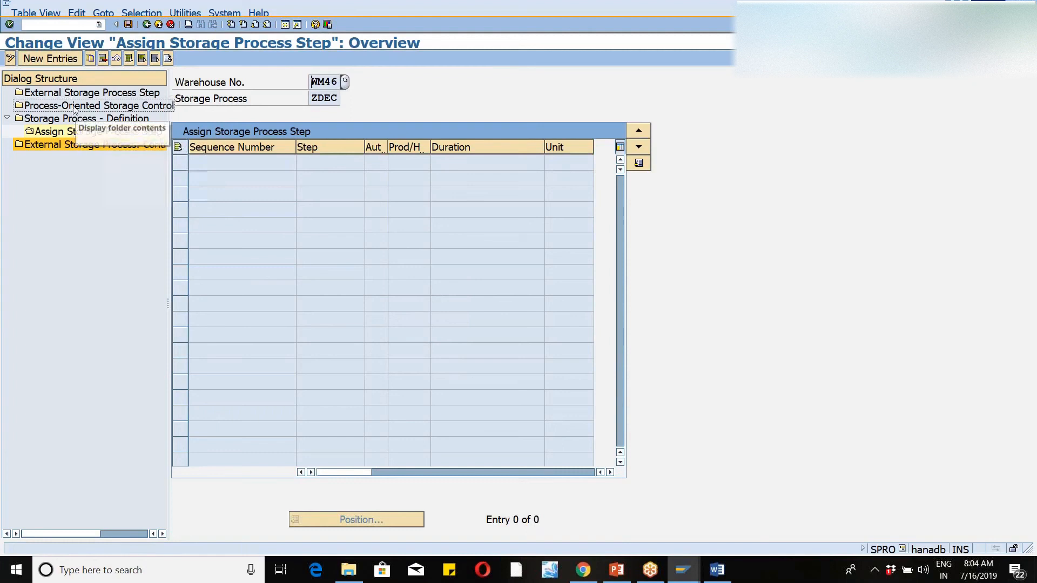
click(51, 58)
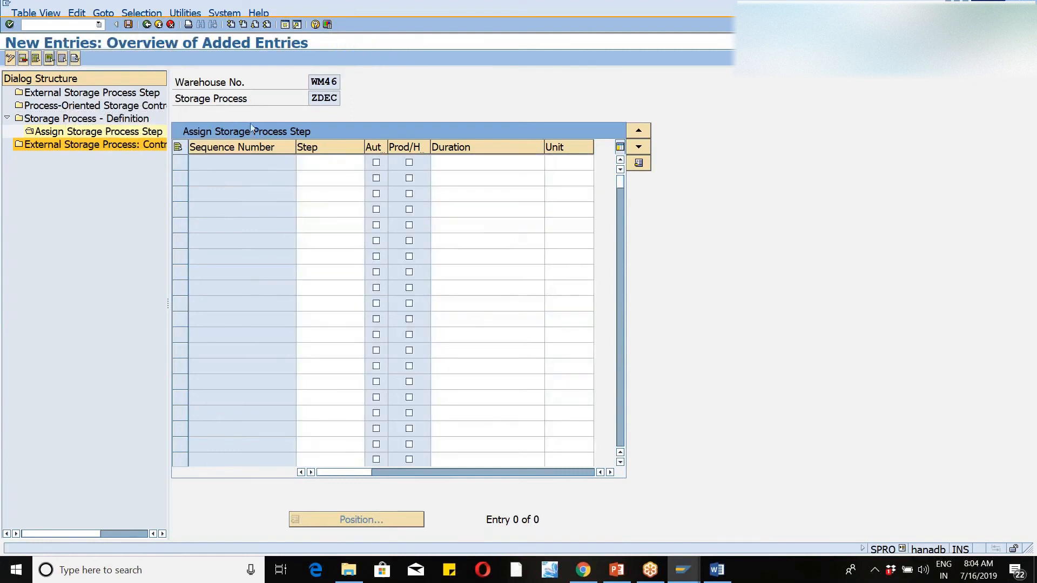
click(303, 165)
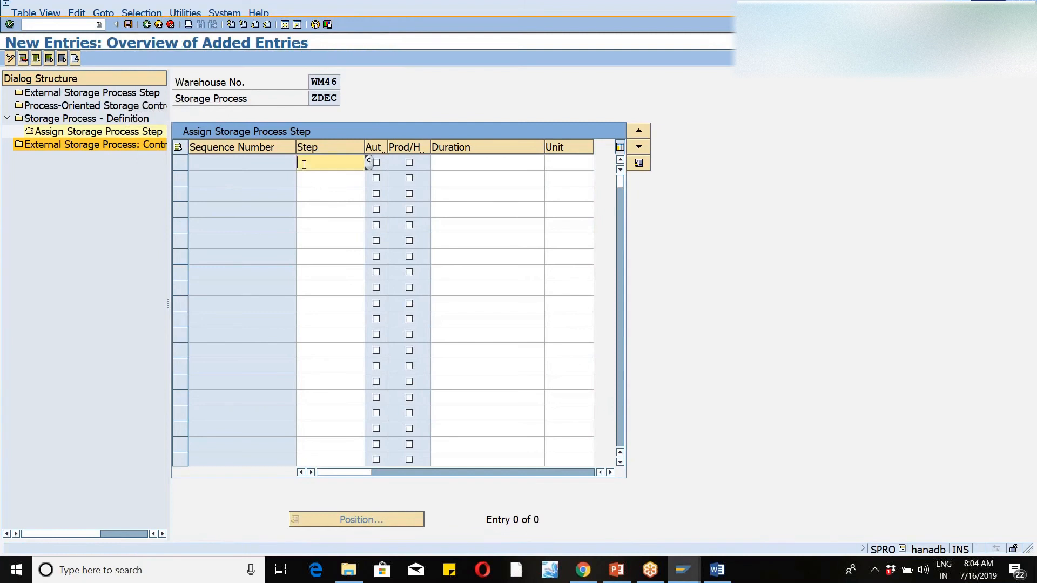
text(ib01)
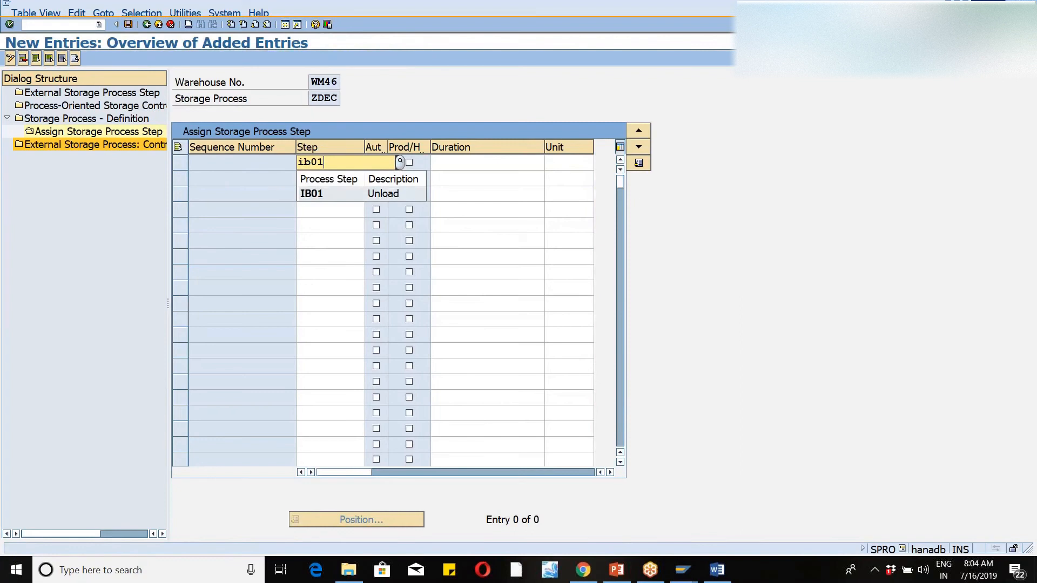
key(Down)
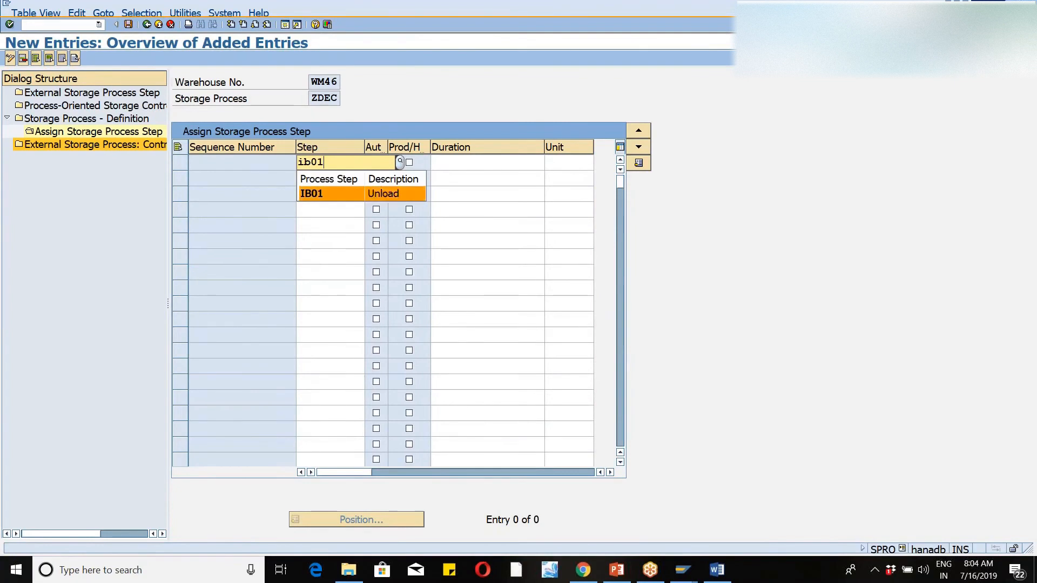
key(Return)
key(Down)
key(Up)
text(ib02)
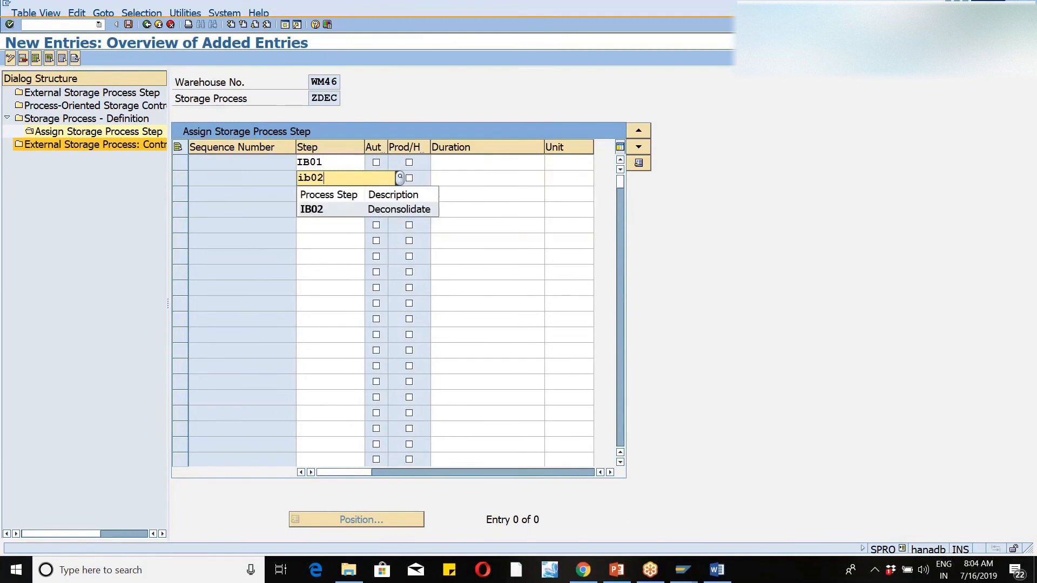
key(Down)
key(Return)
key(Down)
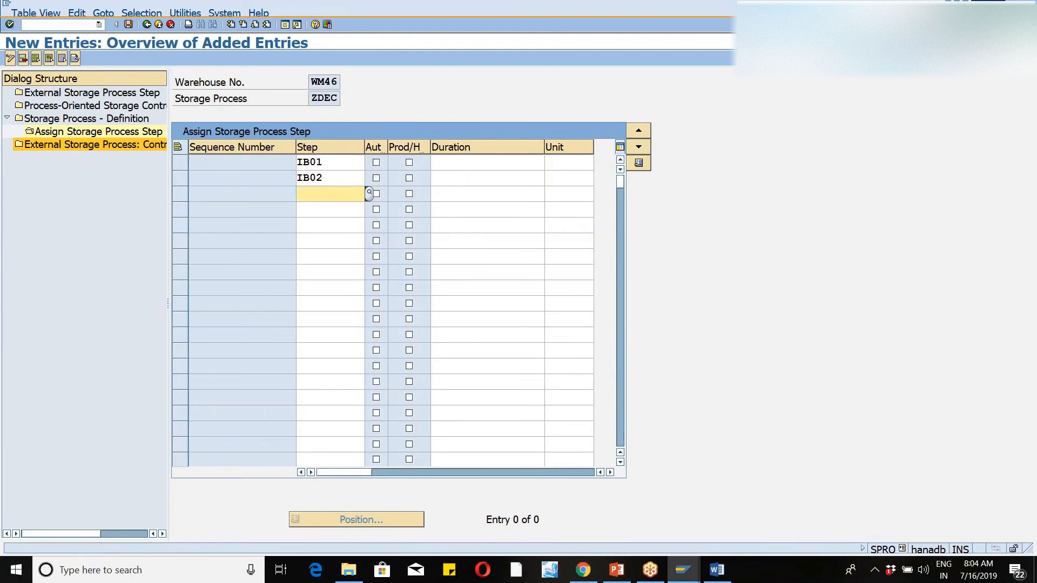
text(vs01)
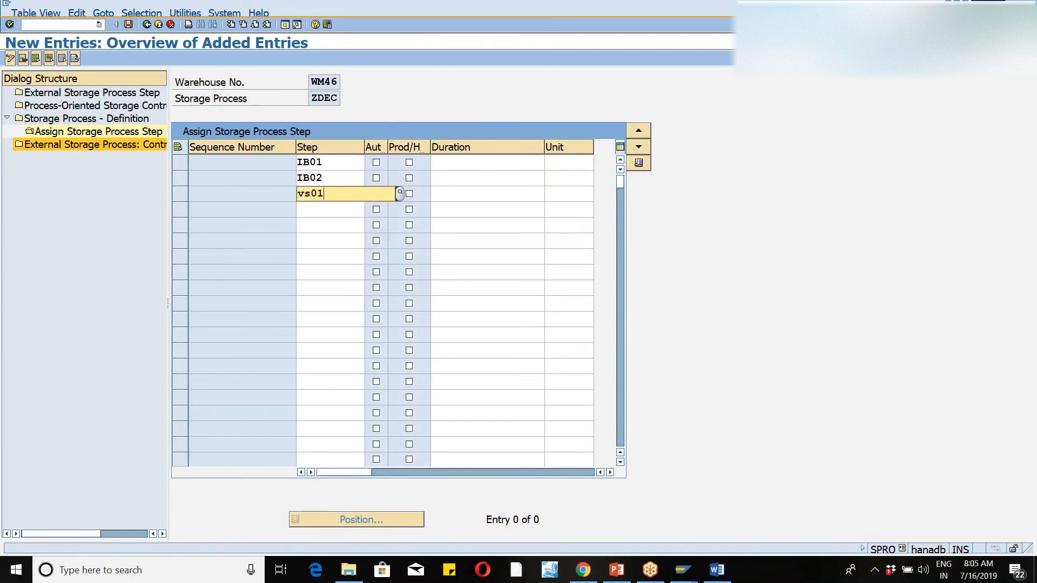
key(Down)
key(Return)
key(Down)
text(ib)
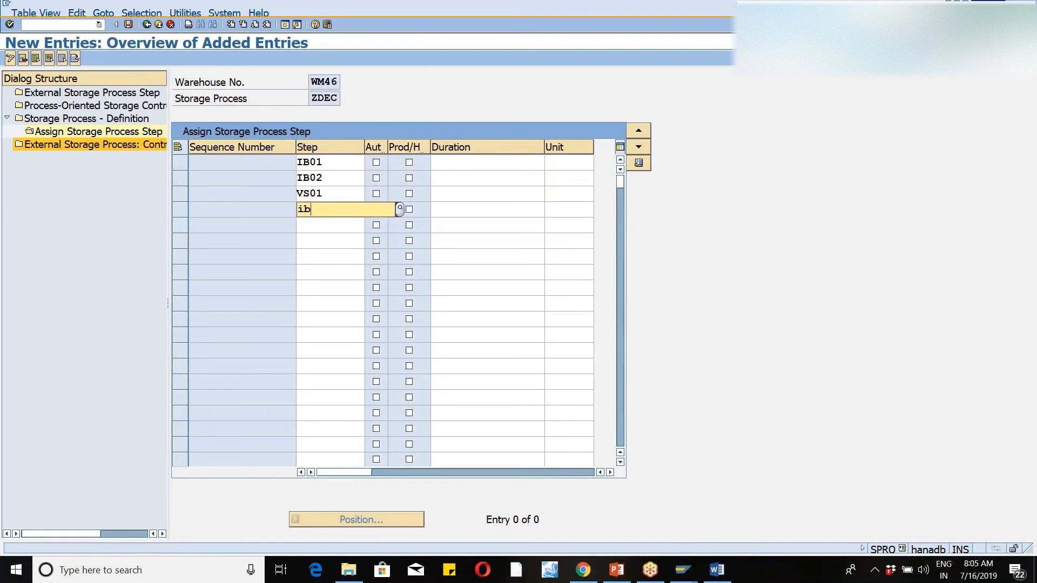
text(03)
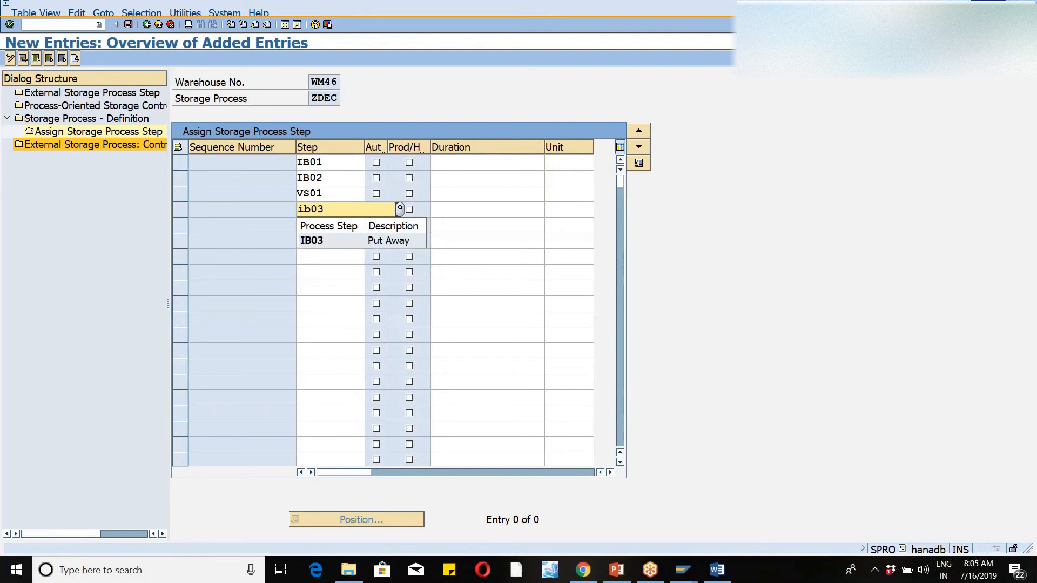
key(Down)
key(Return)
key(Return)
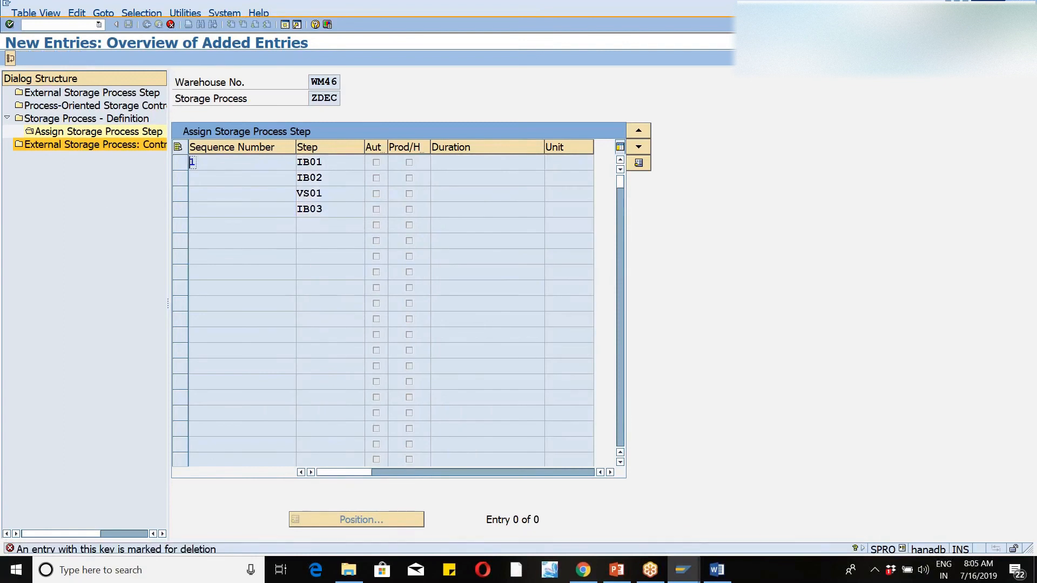
click(175, 25)
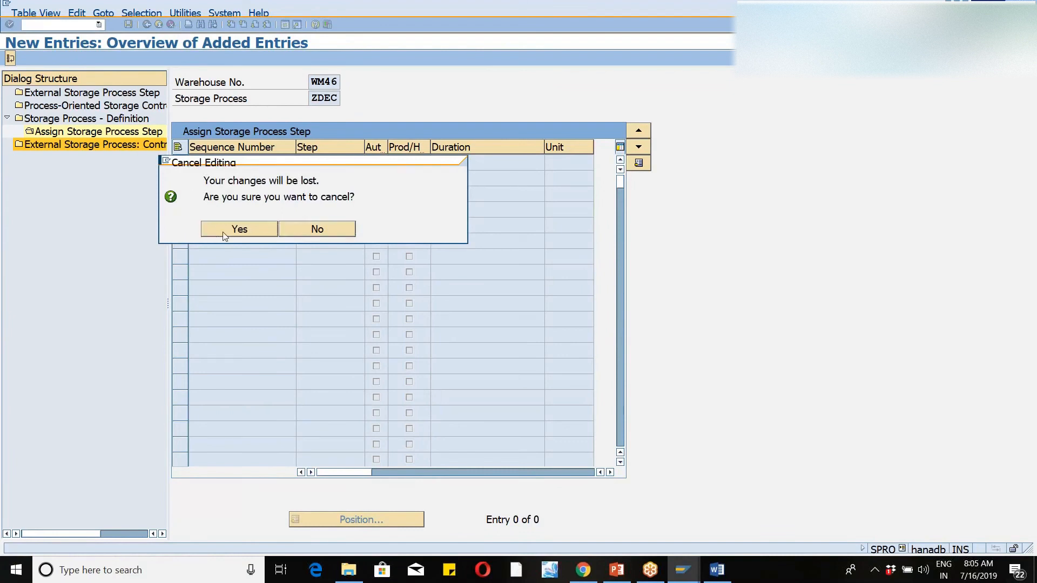
click(254, 228)
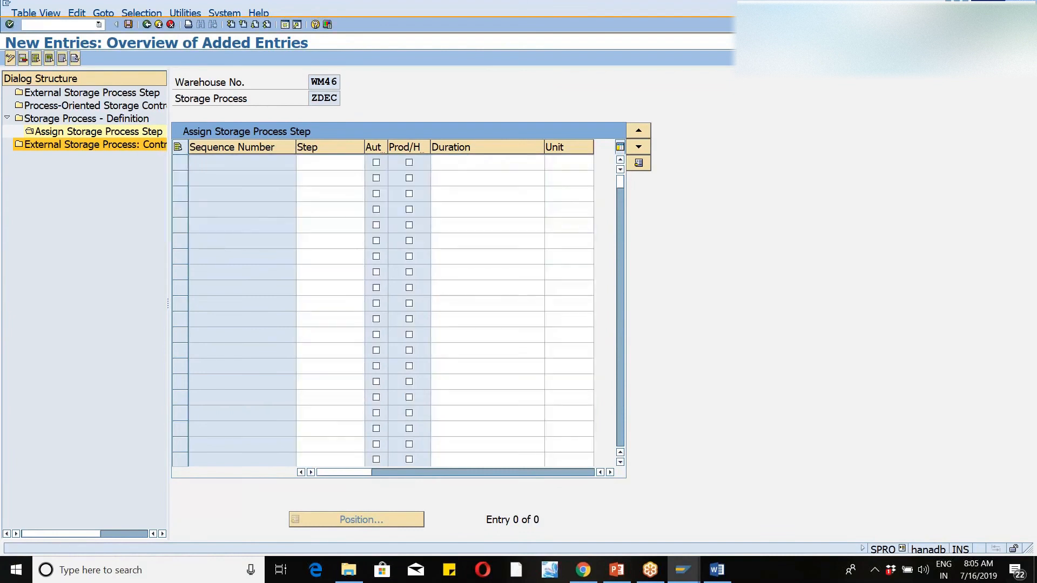
Save the step deletions and reopen the assigned storage process steps of process ZDEC in warehouse WM46.
click(130, 27)
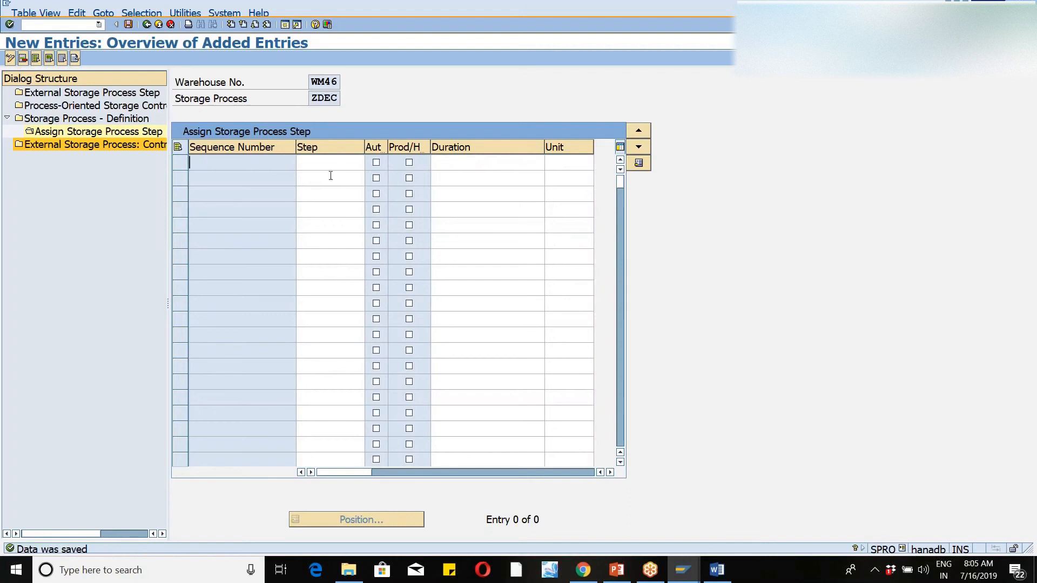
click(147, 25)
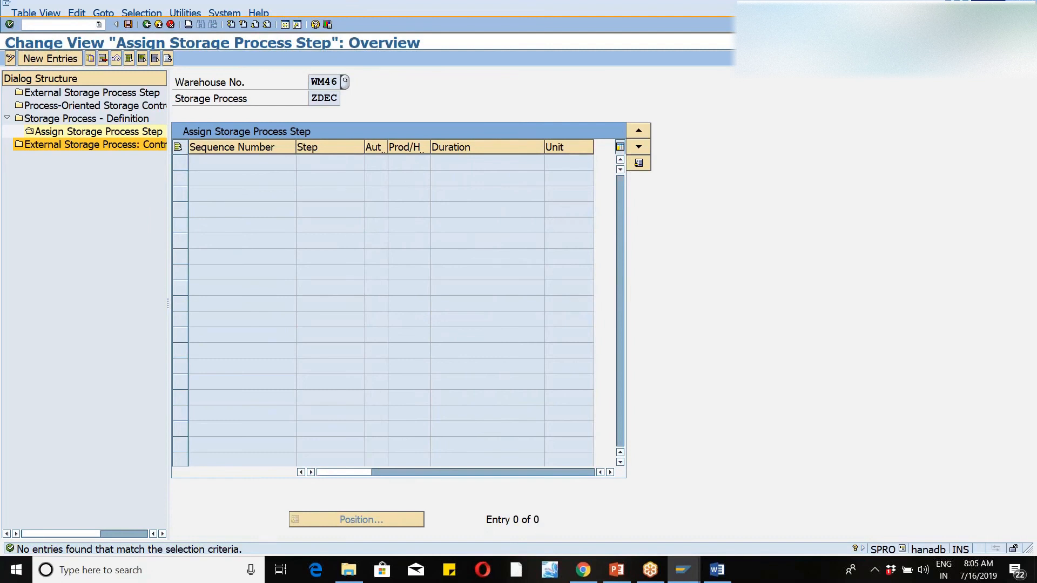
key(F3)
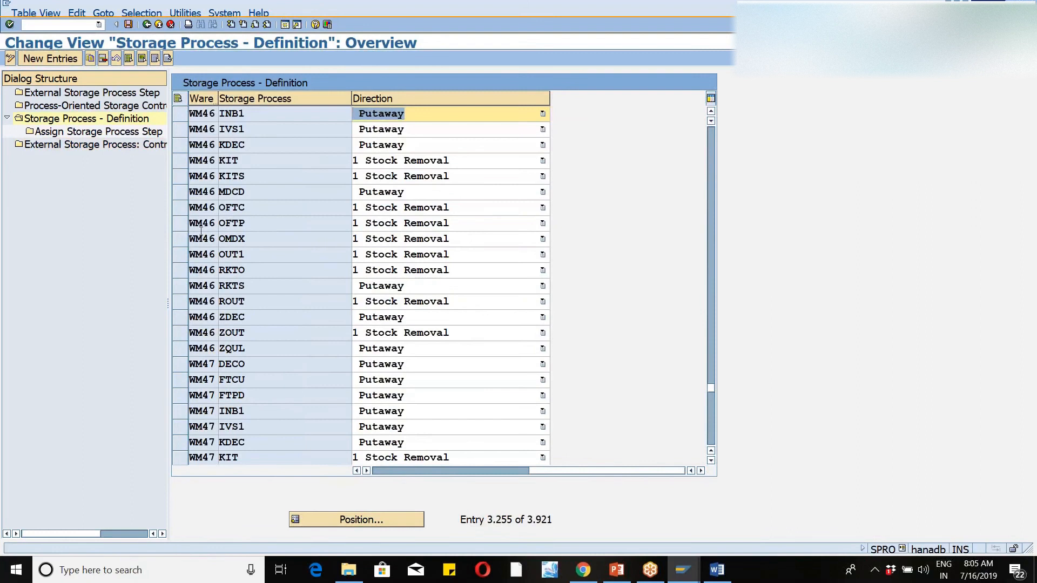
click(176, 320)
double_click(74, 131)
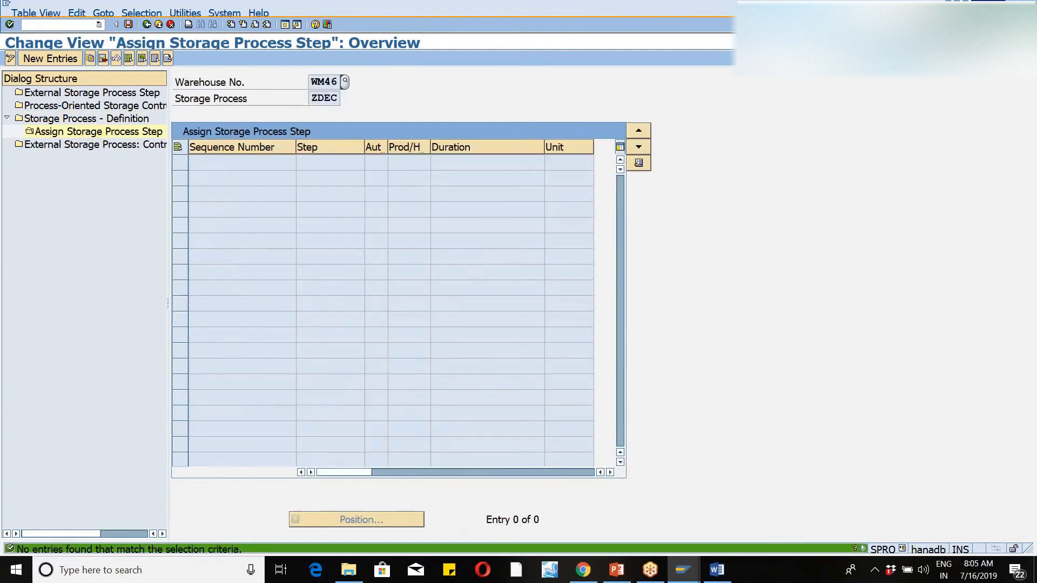
Create new step assignments for storage process ZDEC, entering IB01 first and IB02 second.
click(37, 60)
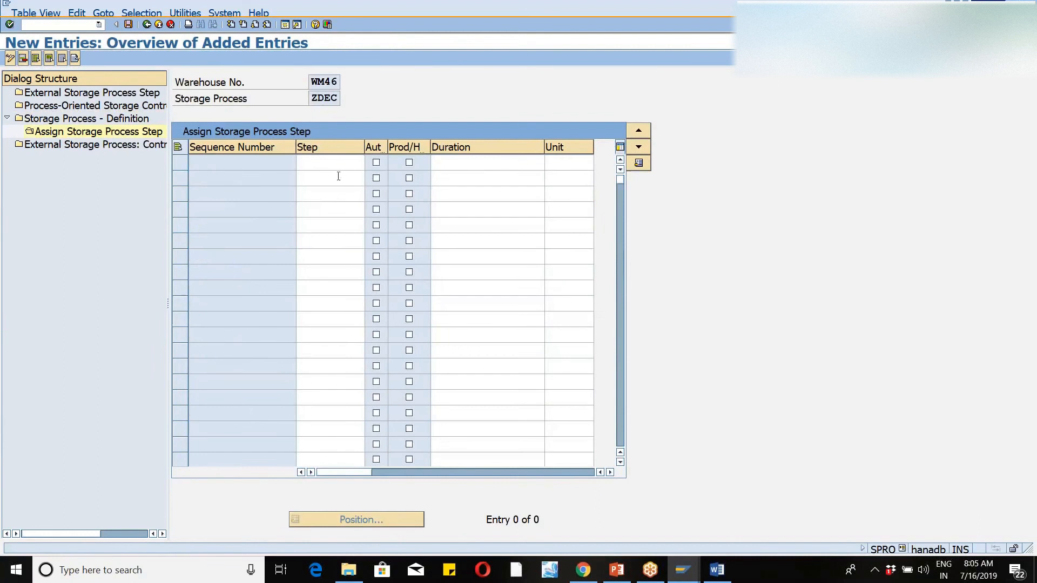
click(320, 159)
text(ib01)
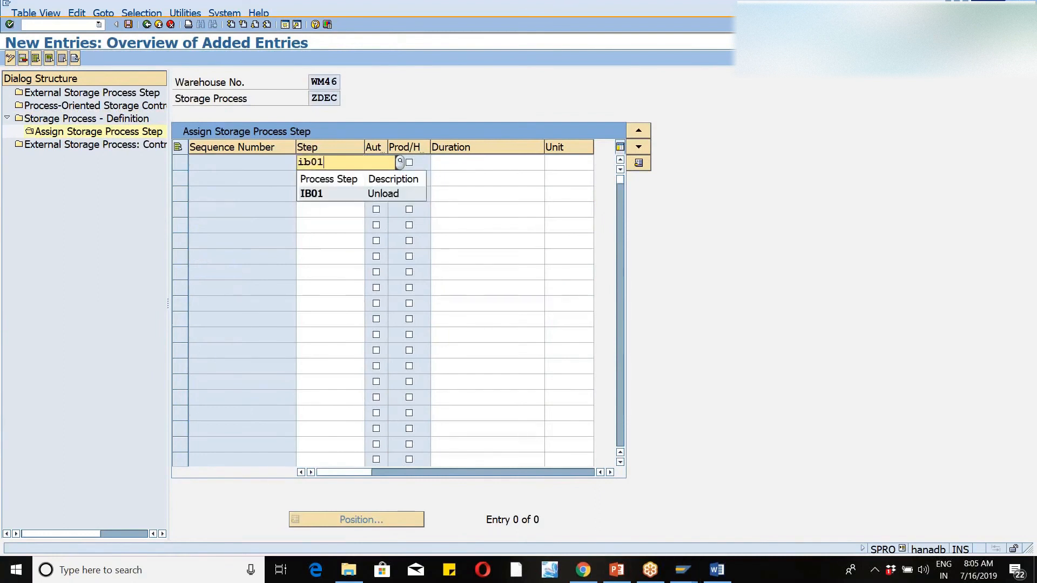
key(Down)
key(Return)
key(Down)
text(ib02)
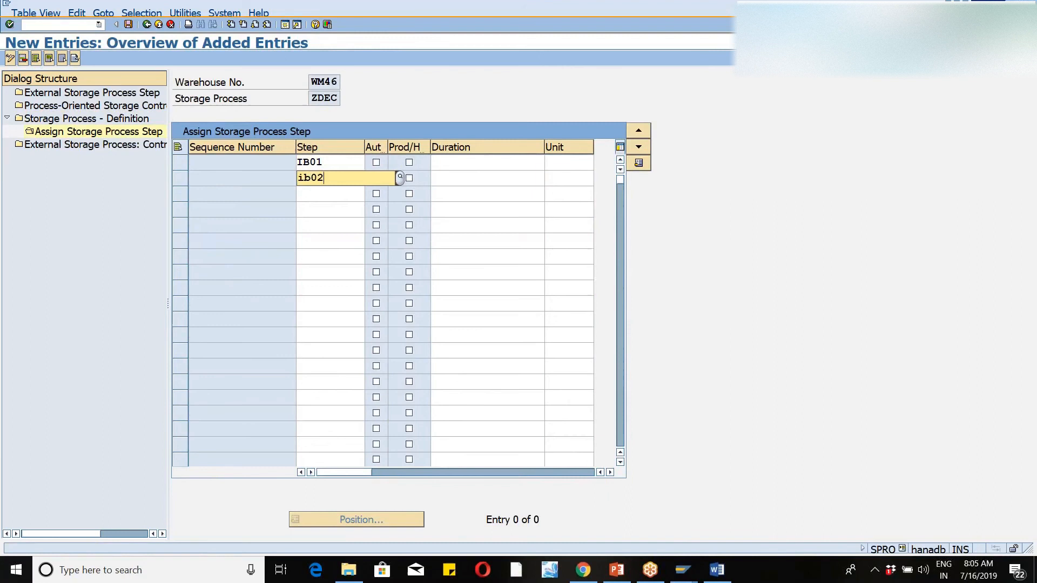
key(Down)
key(Return)
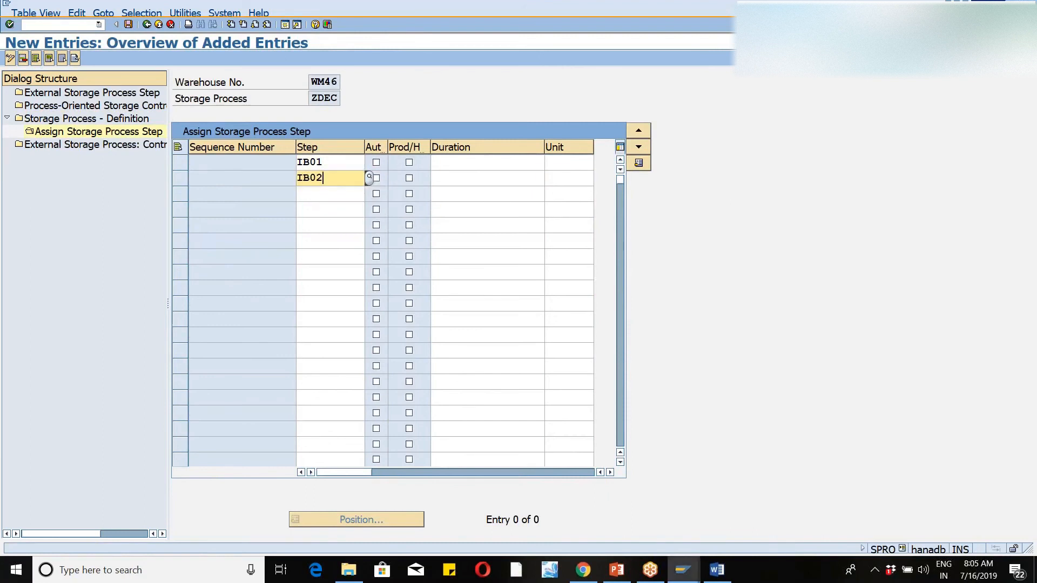
Add VS01 as the third step and IB03 as the fourth, and confirm the entries to number the sequence.
key(Down)
text(vs01)
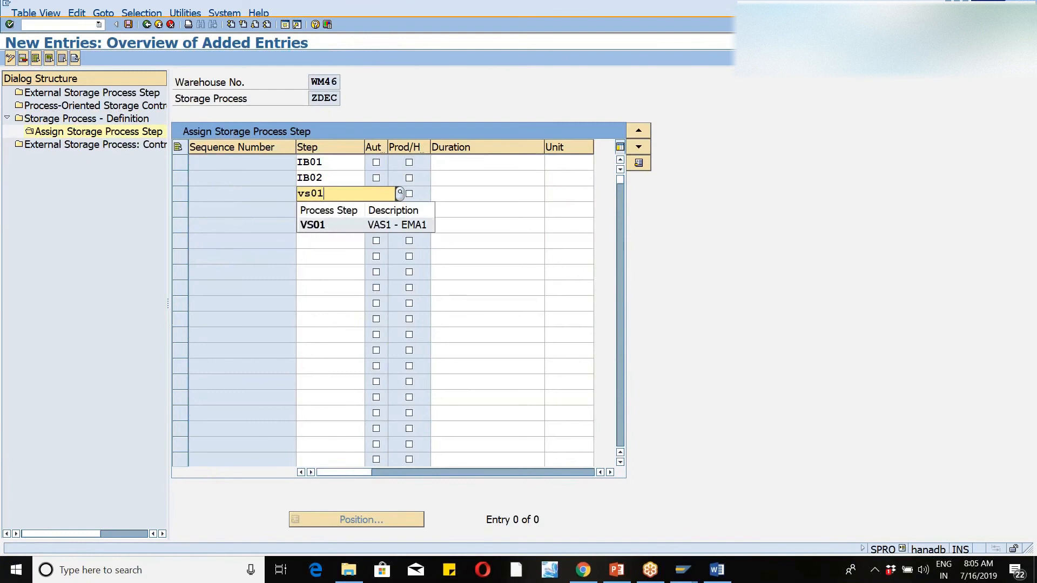
key(Return)
key(Down)
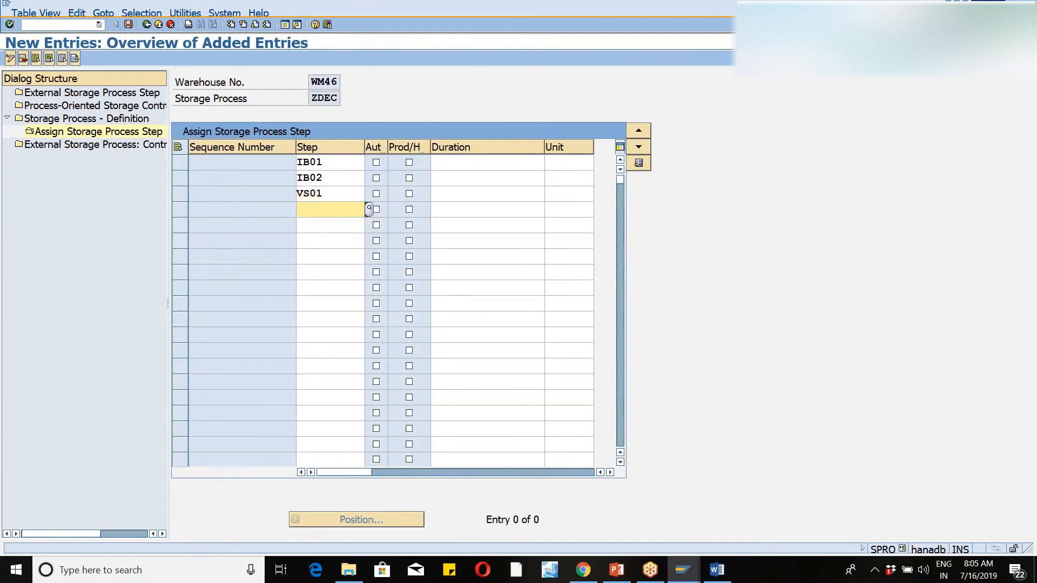
text(ib03)
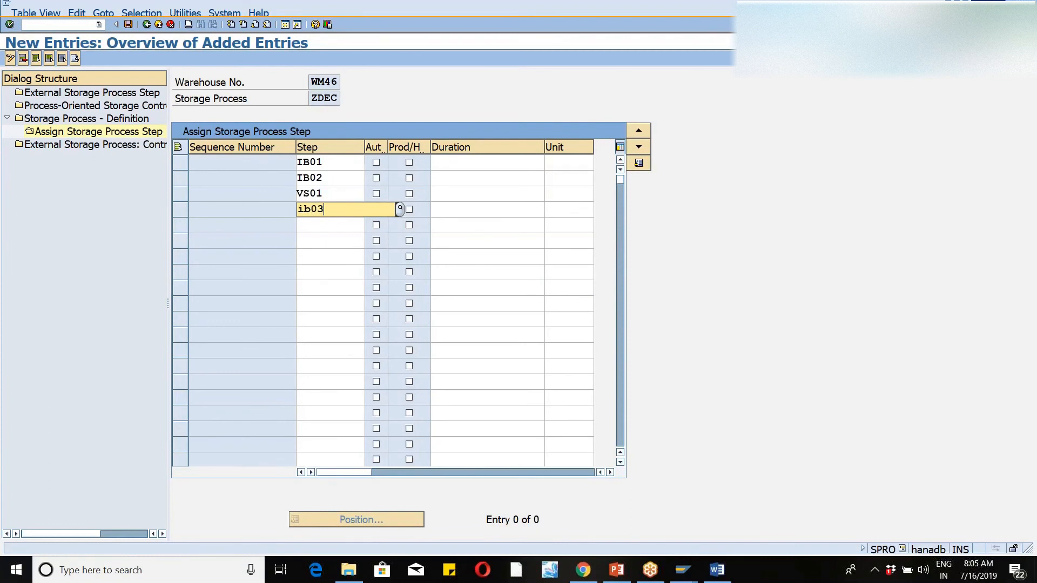
key(Down)
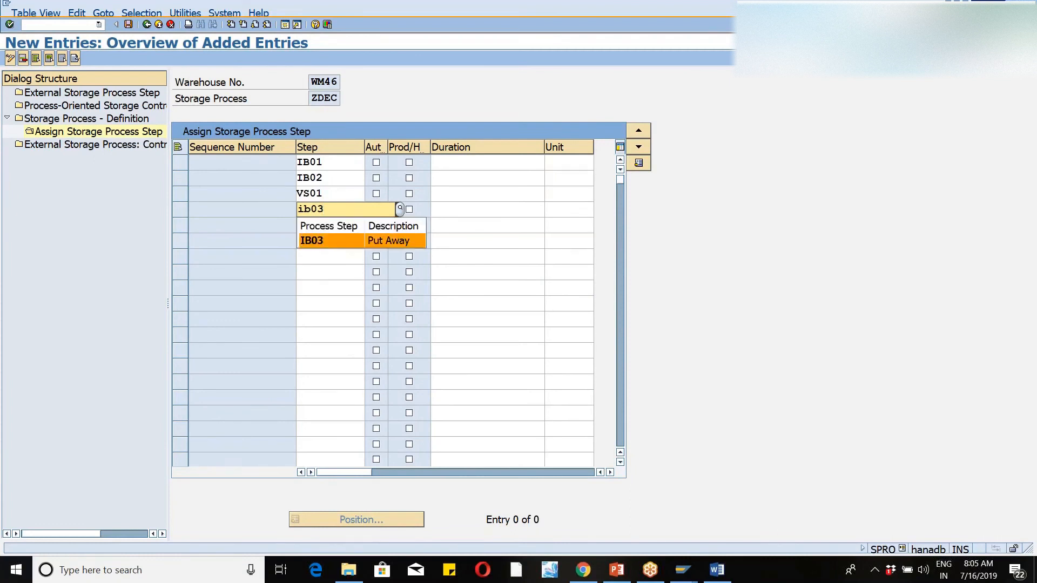
key(Return)
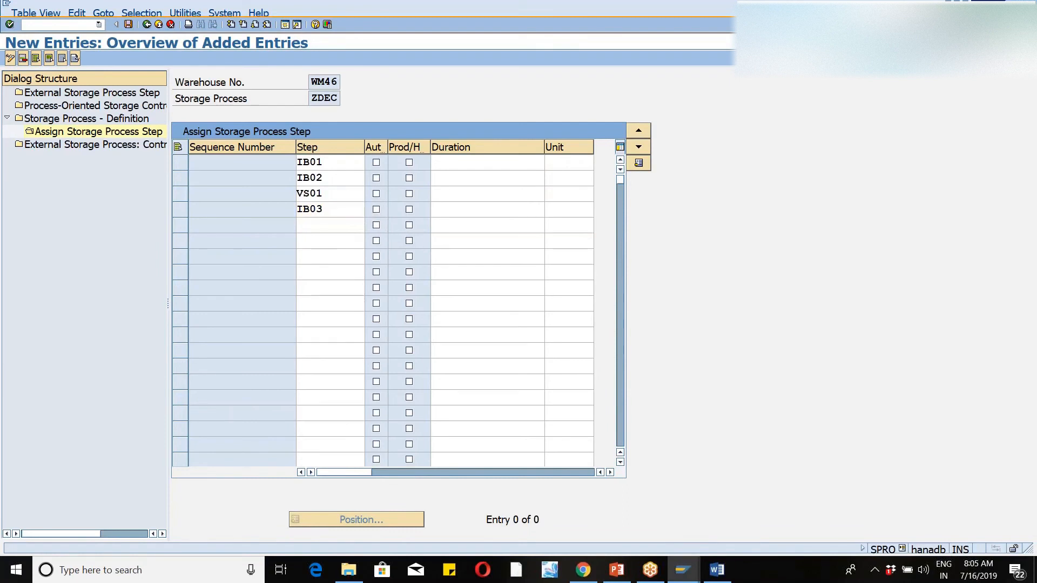
key(Return)
Set the automatic indicator for IB01, IB02 and VS01, set the product/HU indicator for IB01, and save the assignments.
click(377, 162)
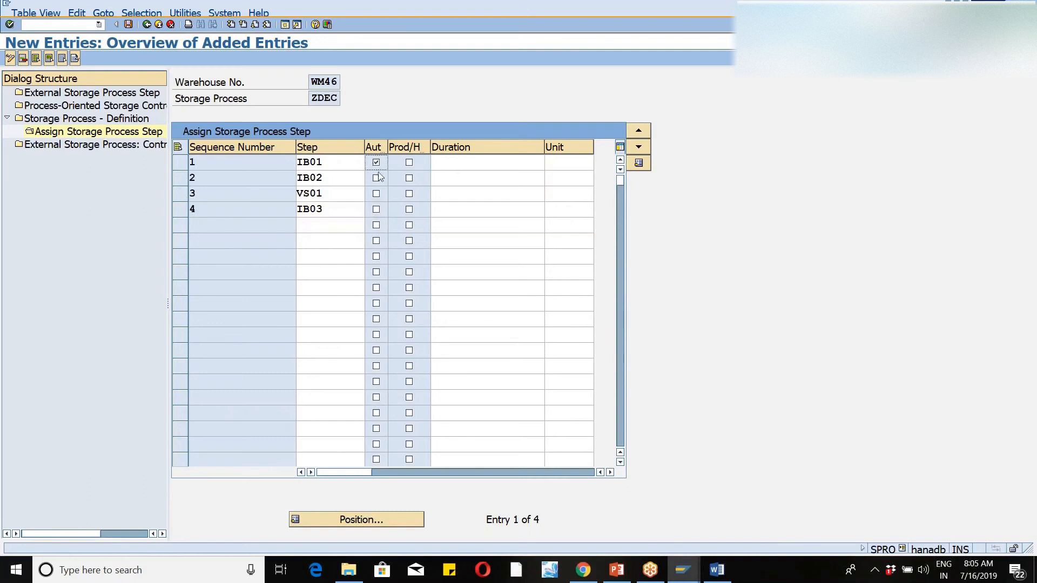
click(377, 178)
click(376, 193)
click(128, 25)
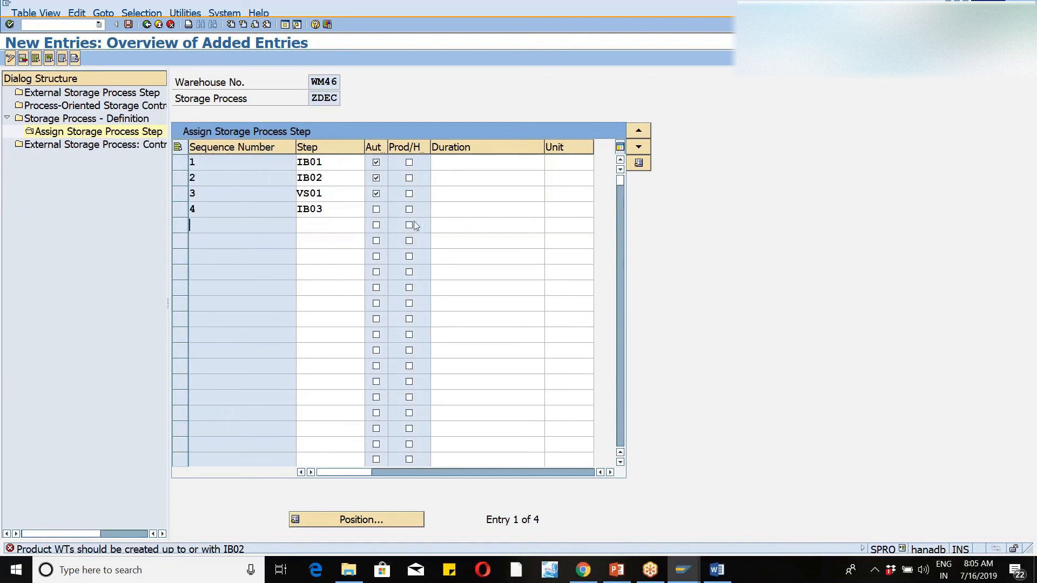
click(410, 163)
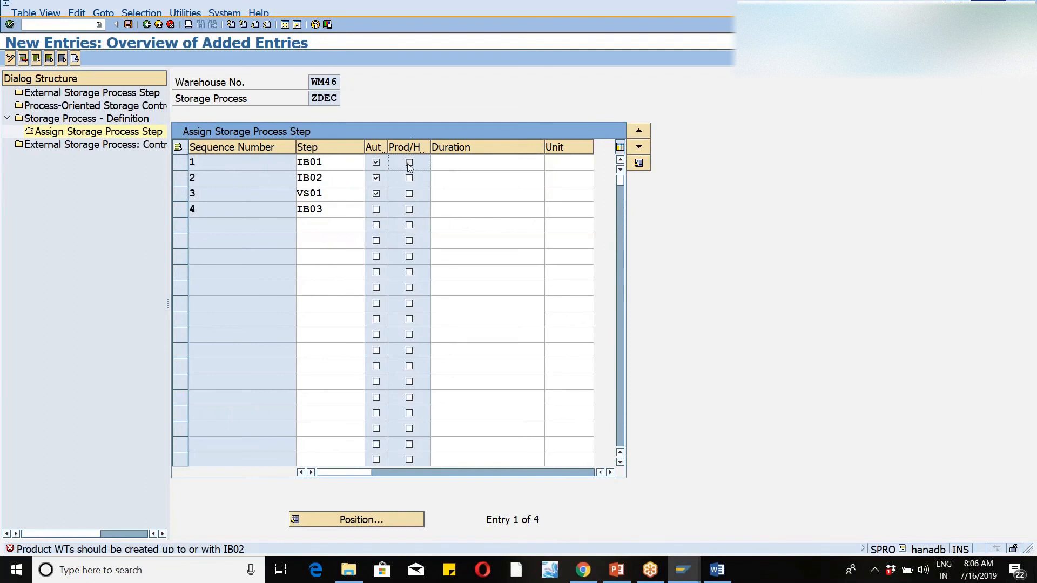
click(128, 25)
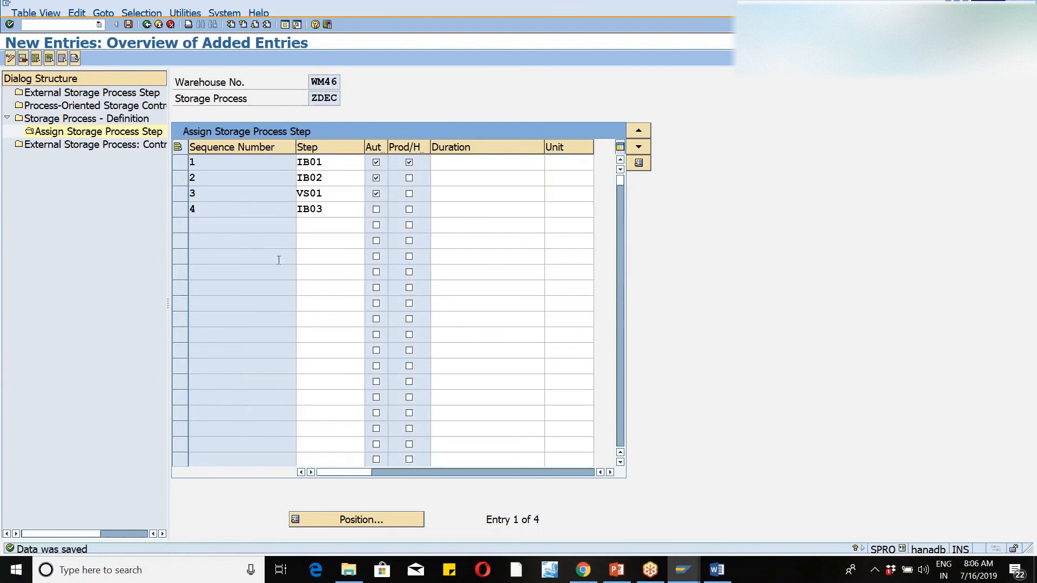
Return to the IMG structure and collapse Warehouse Task, Cross-Process Settings and the Extended Warehouse Management node.
click(146, 27)
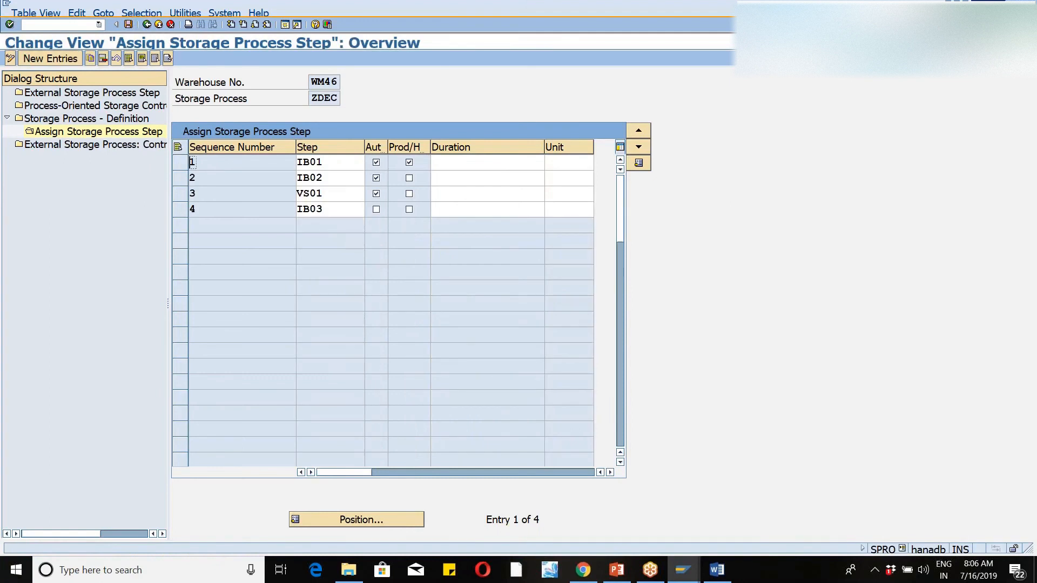
click(146, 25)
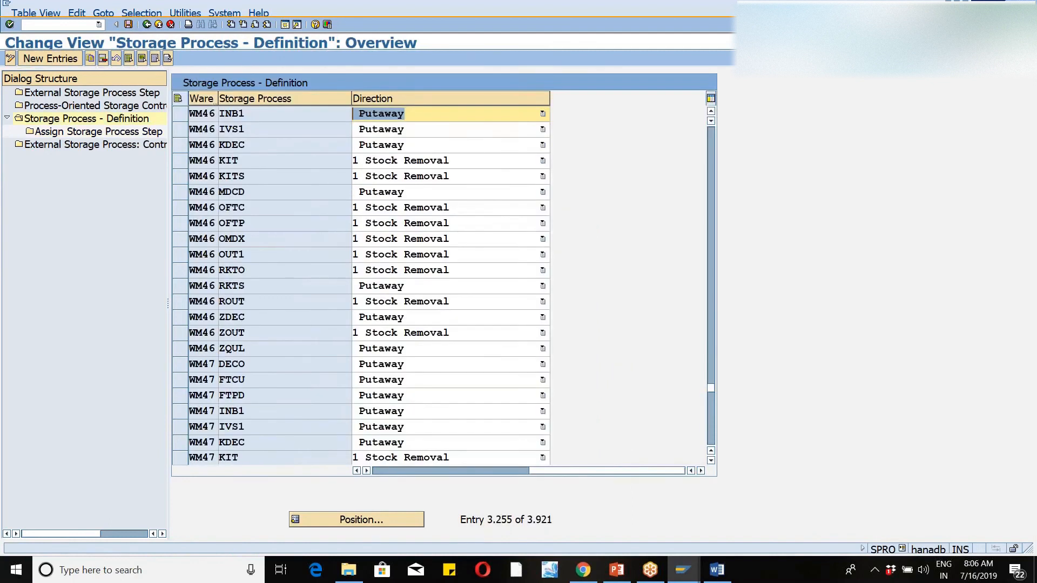
click(146, 24)
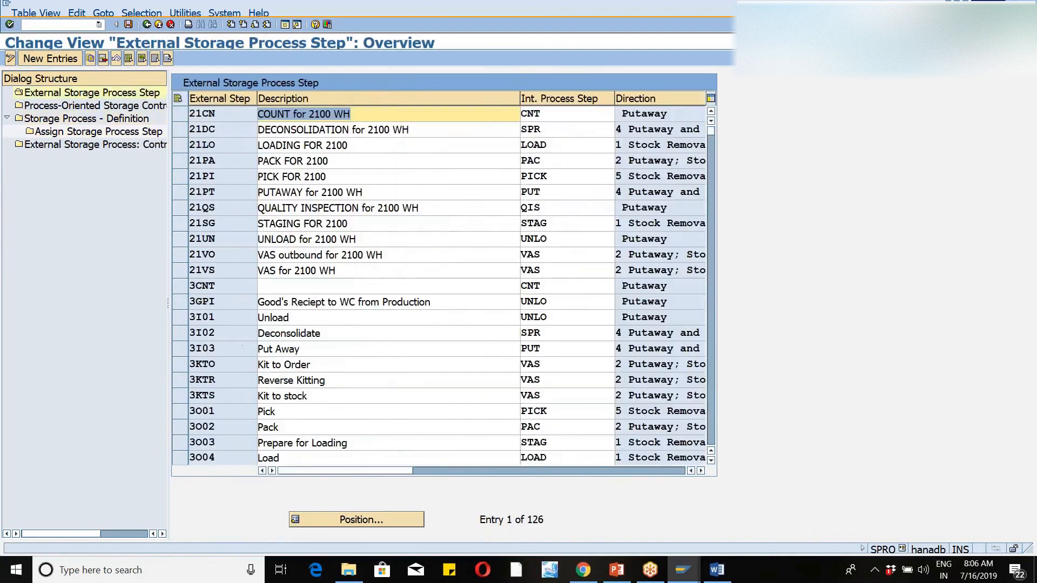
click(146, 24)
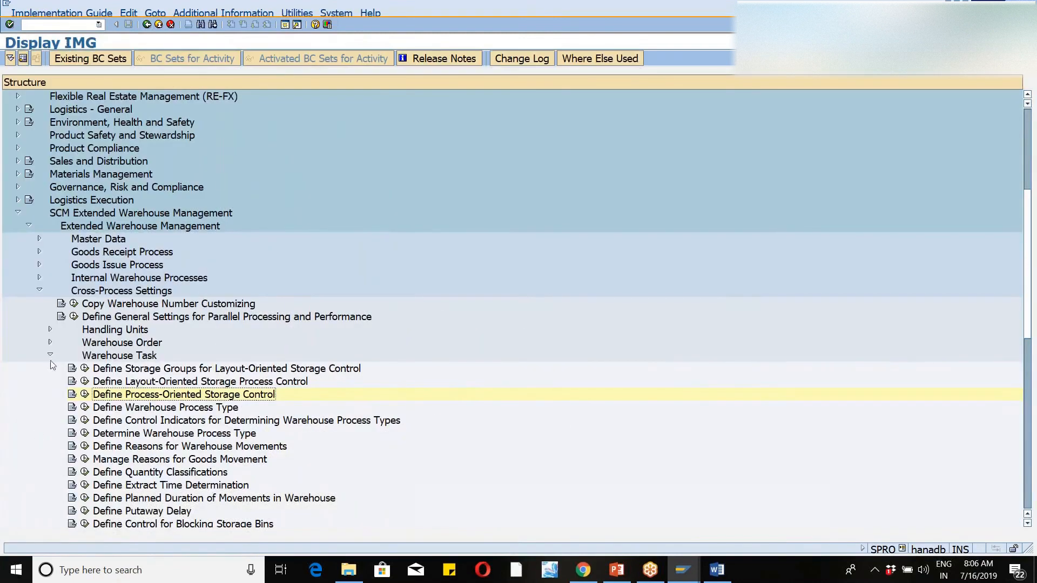
click(50, 355)
click(39, 290)
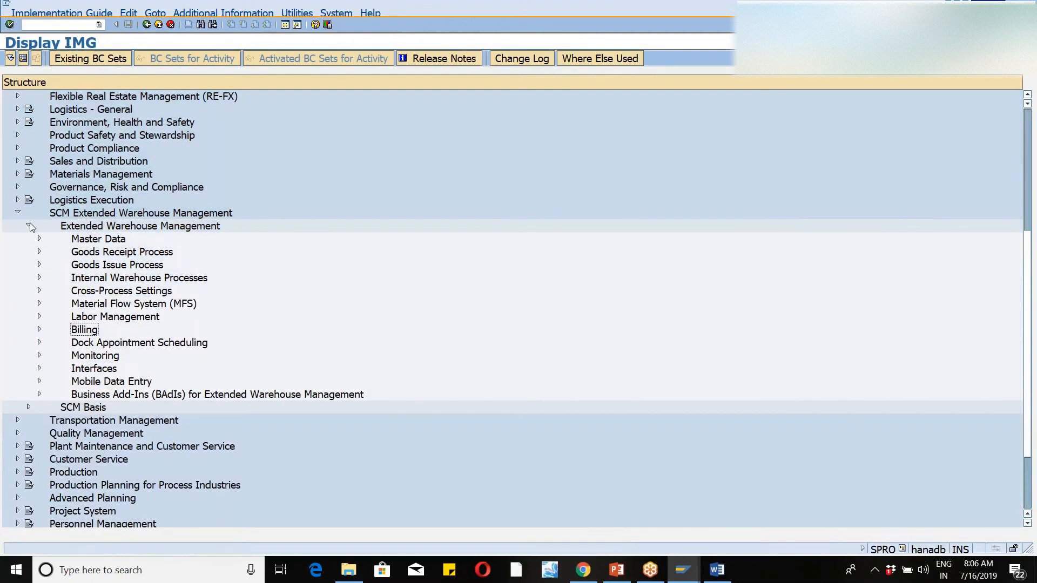
click(30, 227)
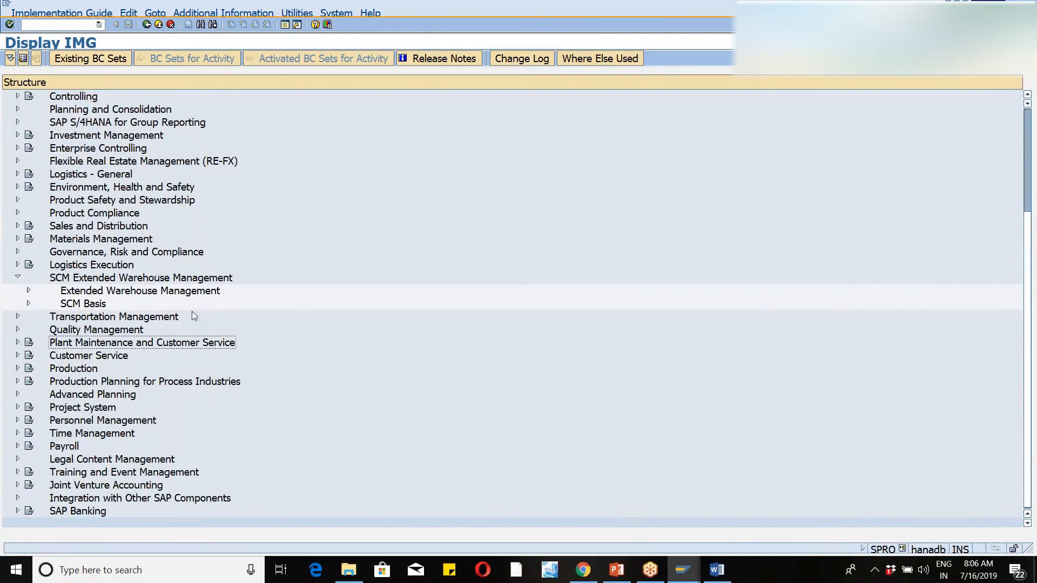
Open Define Product Group Types in the IMG under SCM Basis, Master Data, Product, Product Groups.
click(82, 306)
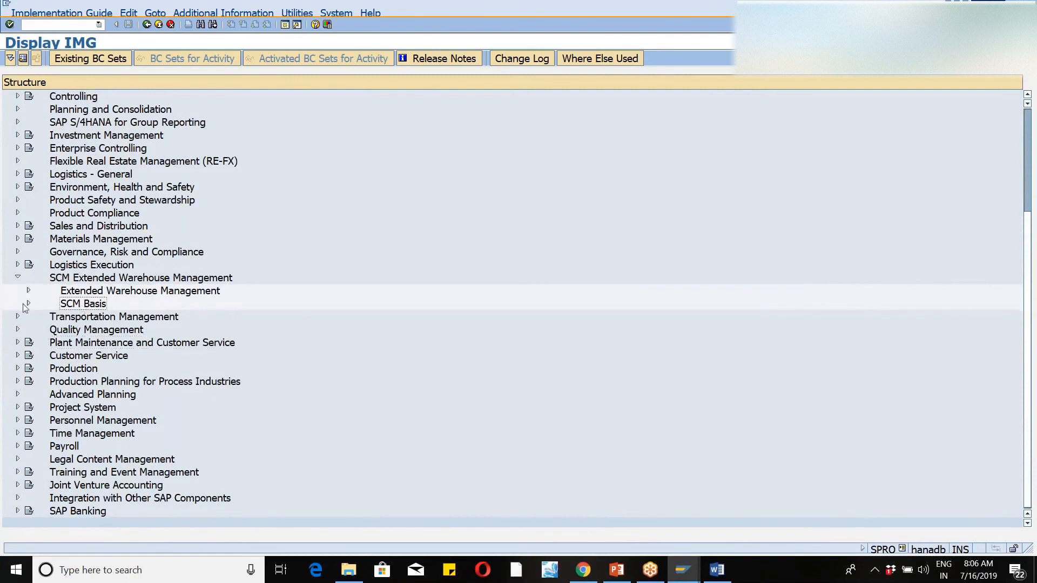
click(29, 304)
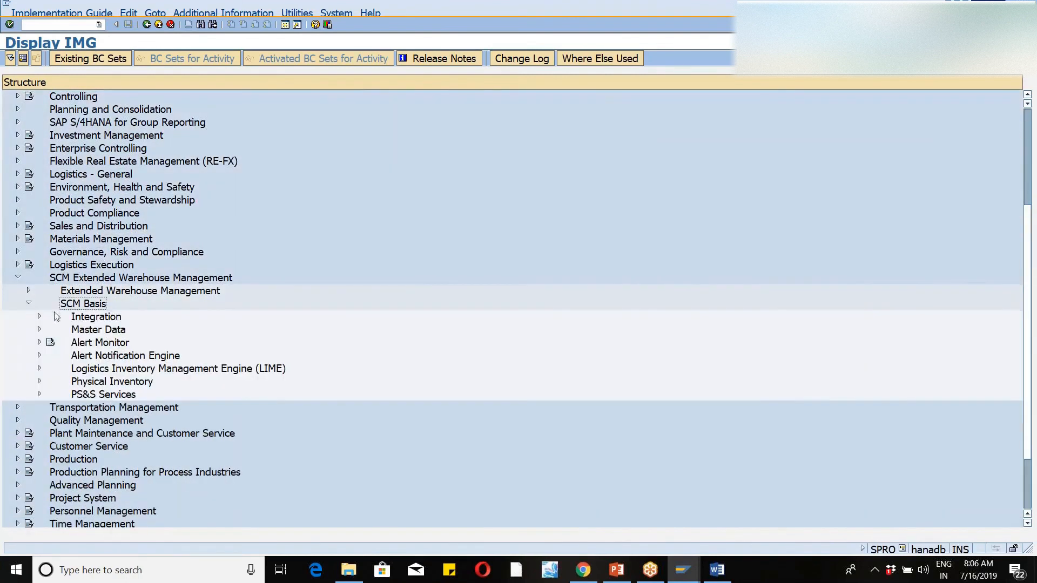
click(39, 330)
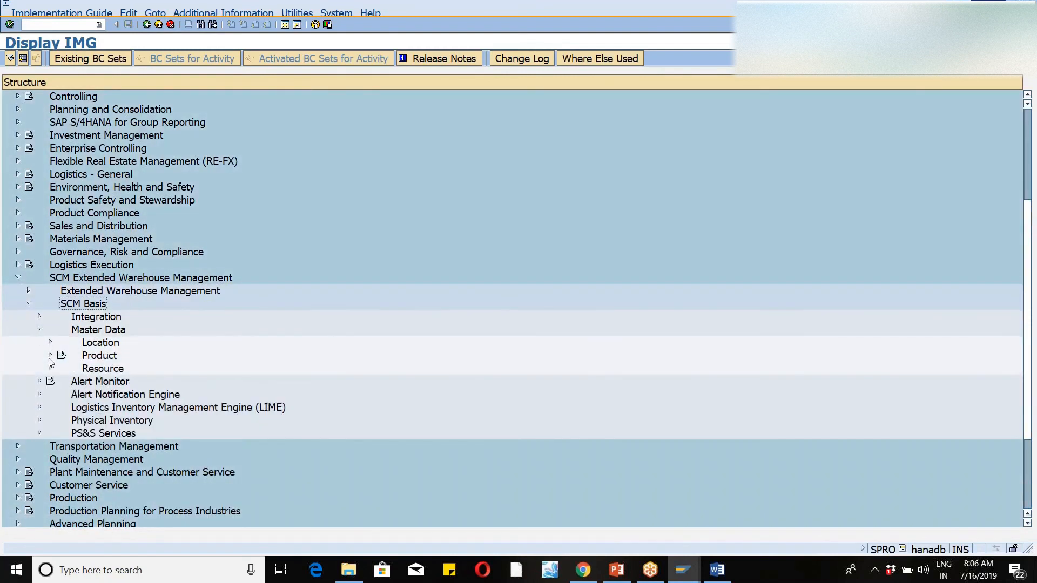
click(50, 357)
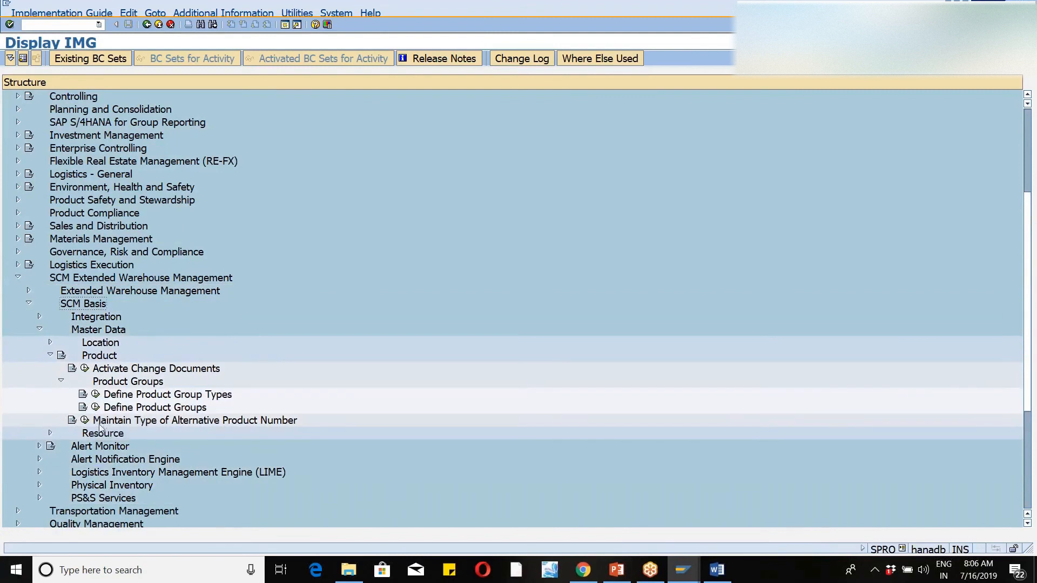
click(95, 395)
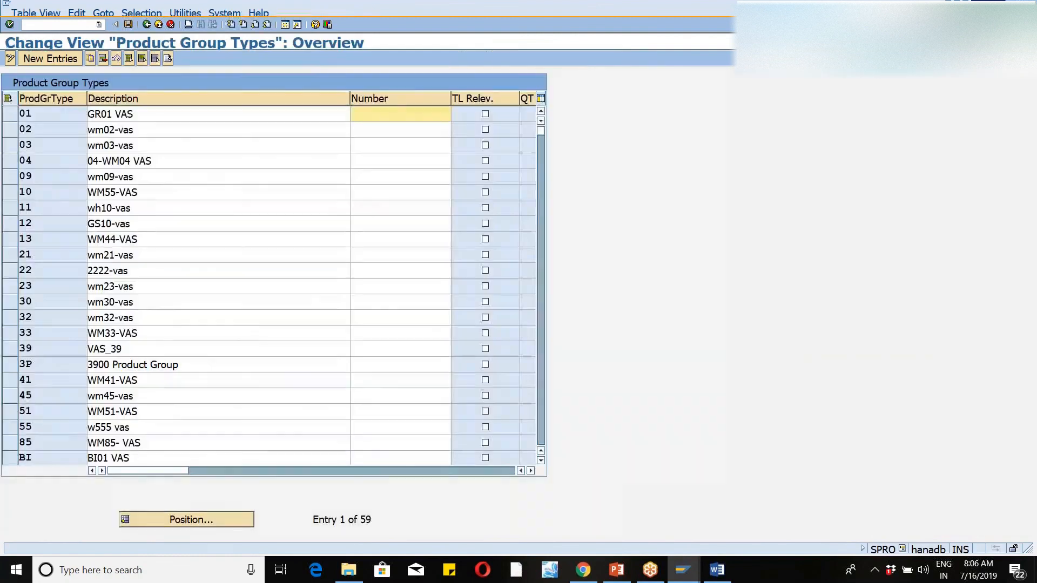
Copy product group type 01 to a new type 46 with the description wm46-vas.
click(11, 114)
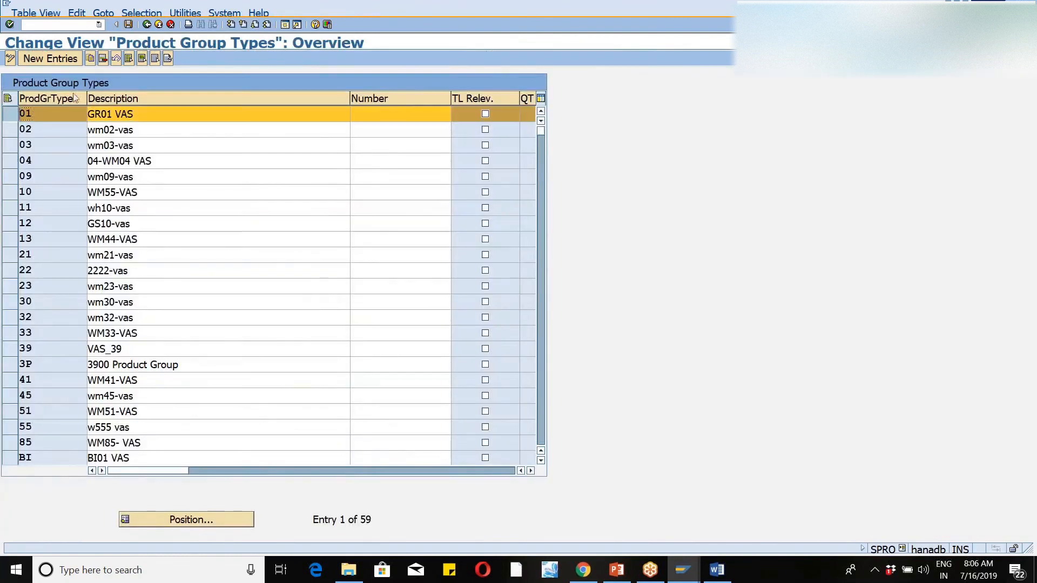
click(88, 62)
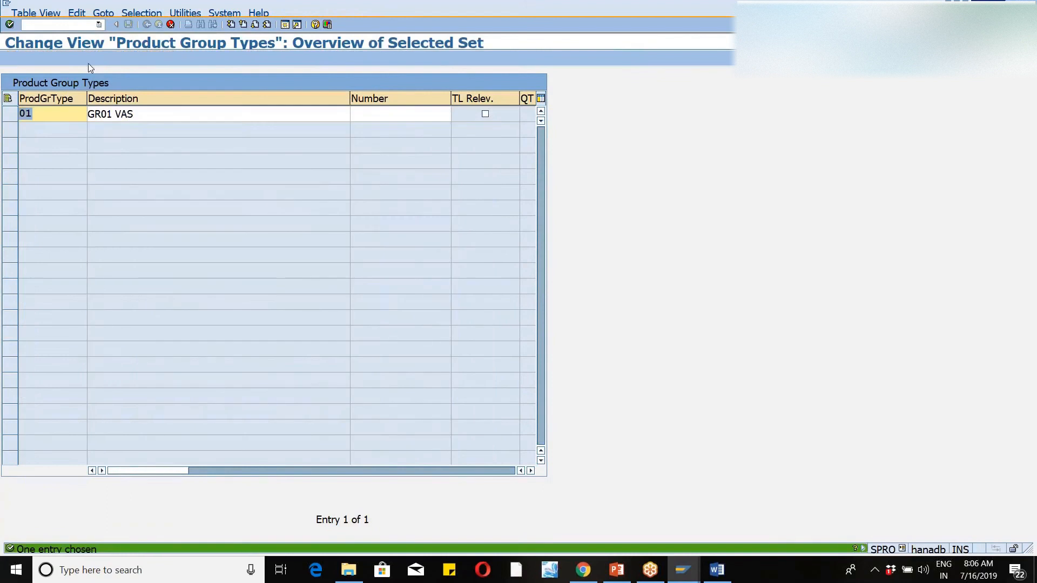
text(46)
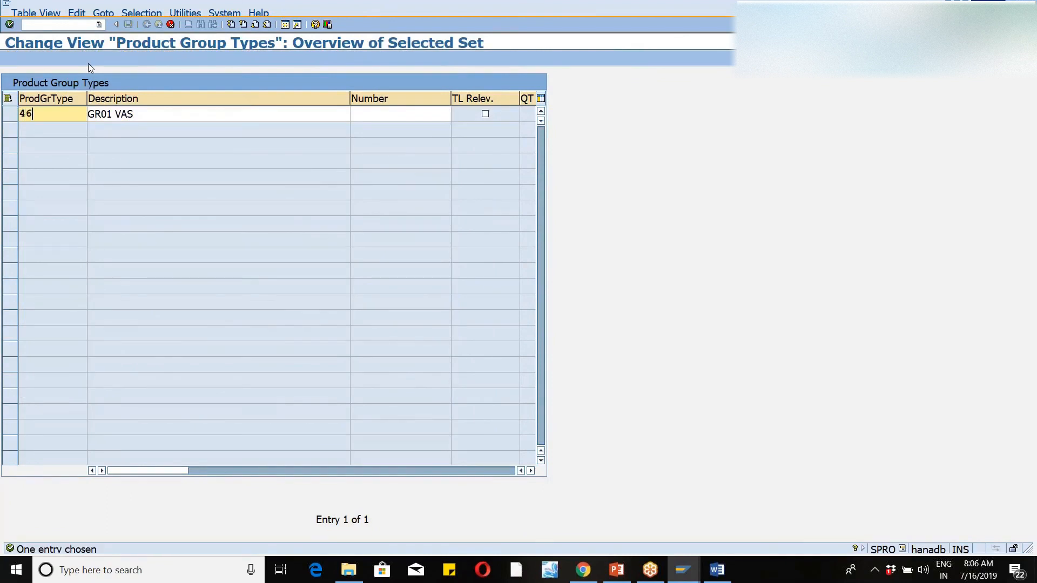
key(Tab)
text(wn46)
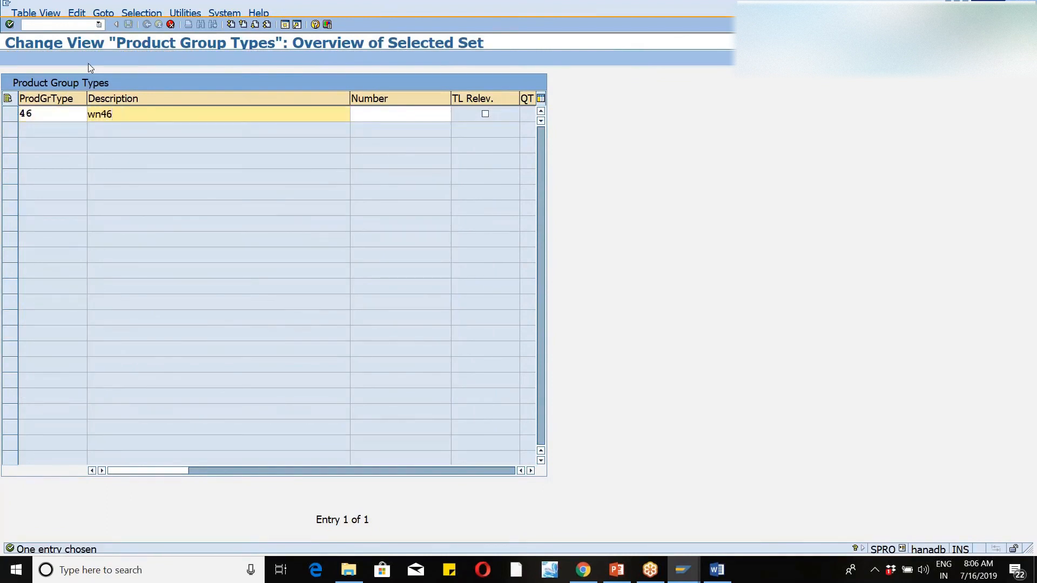
key(BackSpace)
key(BackSpace)
key(BackSpace)
key(BackSpace)
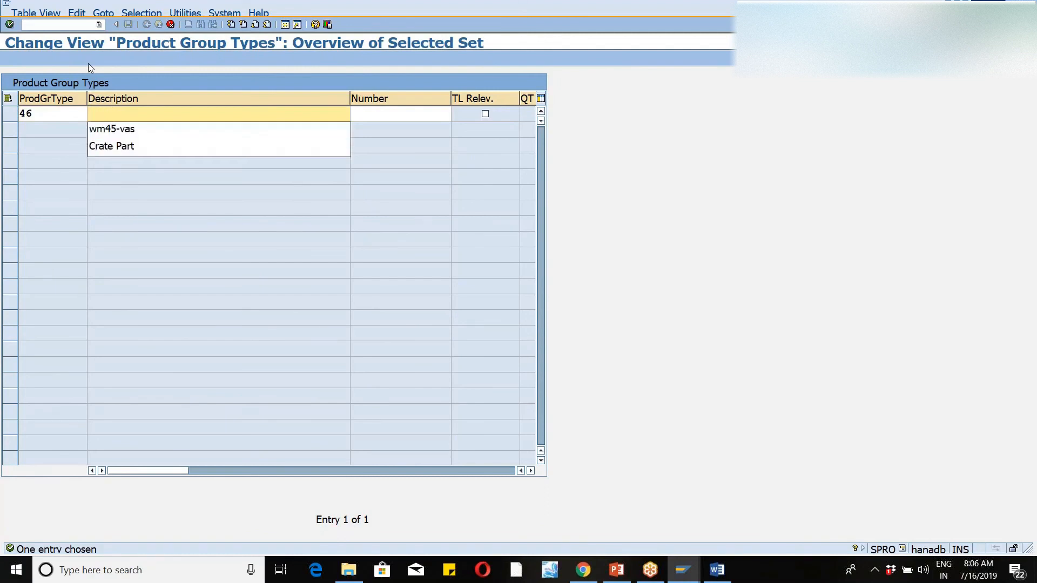
text(wm4)
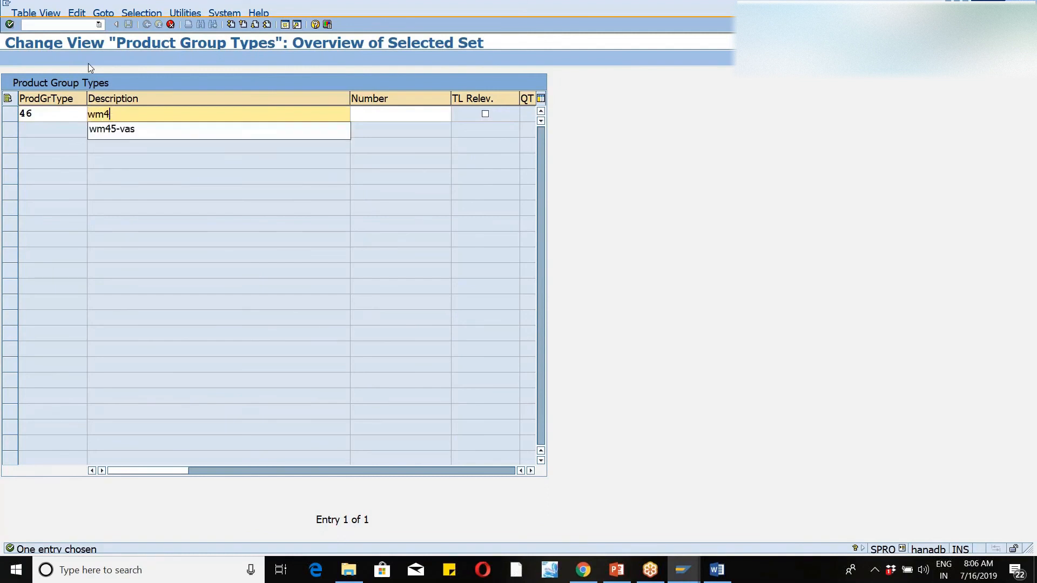
text(6-vas)
key(Return)
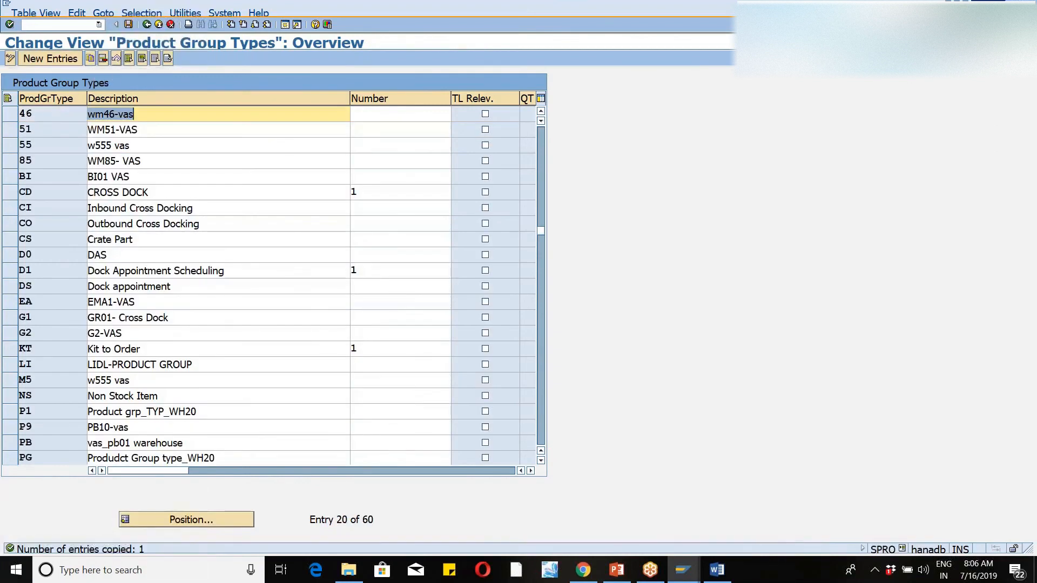
Save the new product group type under the proposed customizing request and return to the IMG structure.
click(127, 25)
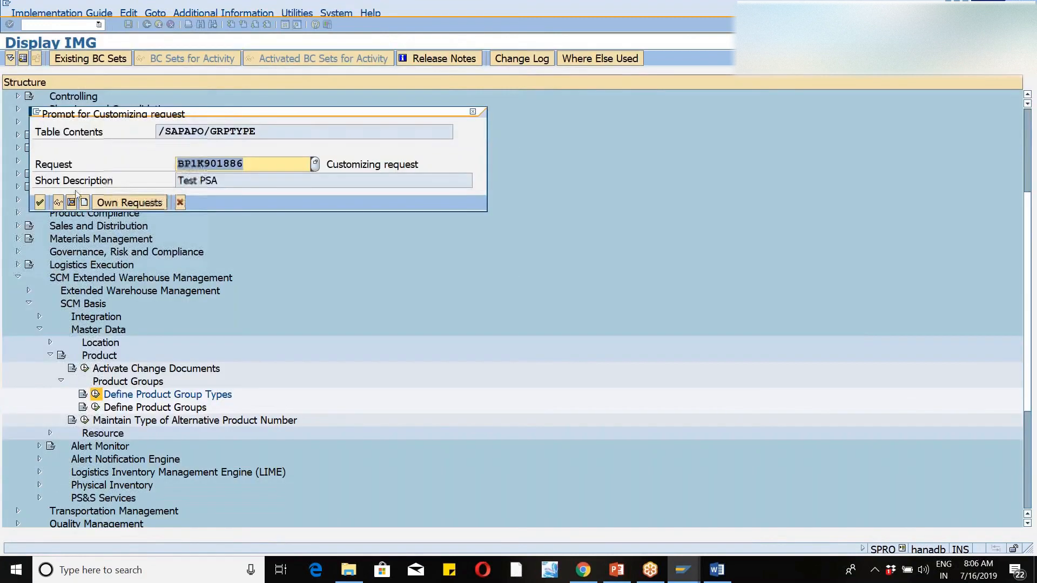
click(40, 203)
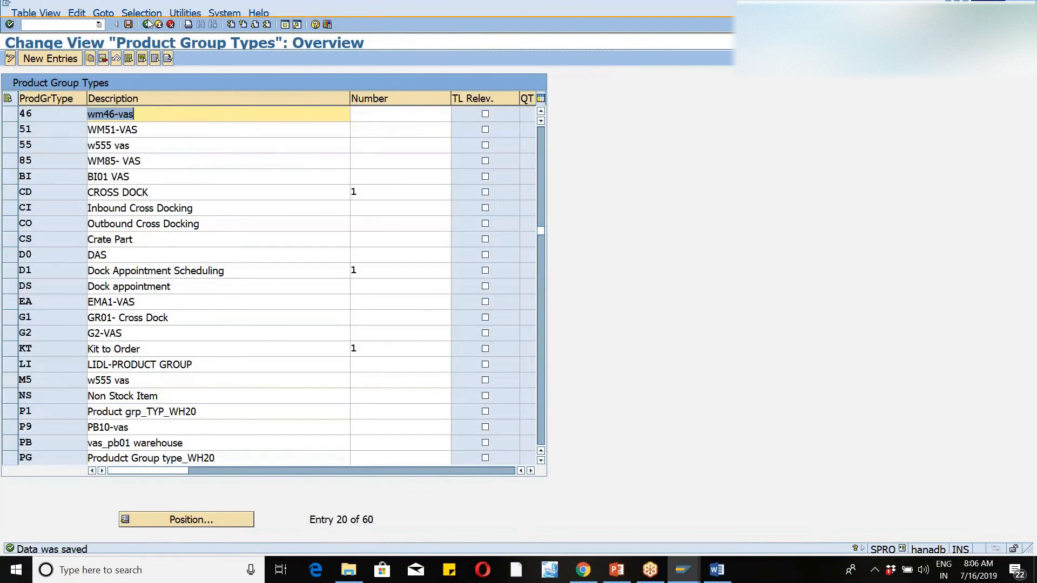
click(148, 25)
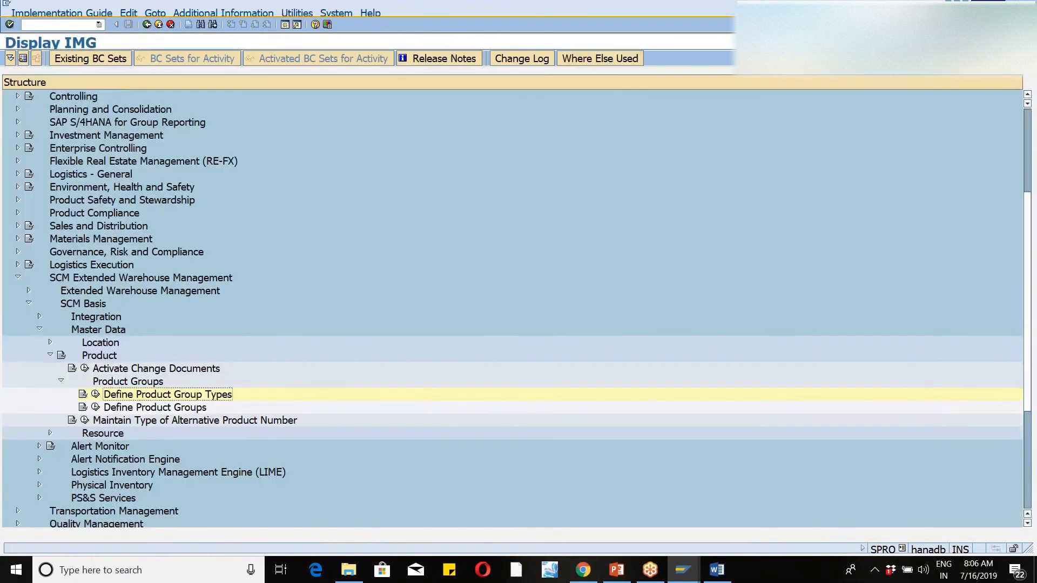
In Define Product Groups, copy the entry for type 01 to type 46 with product group WM46.
click(97, 408)
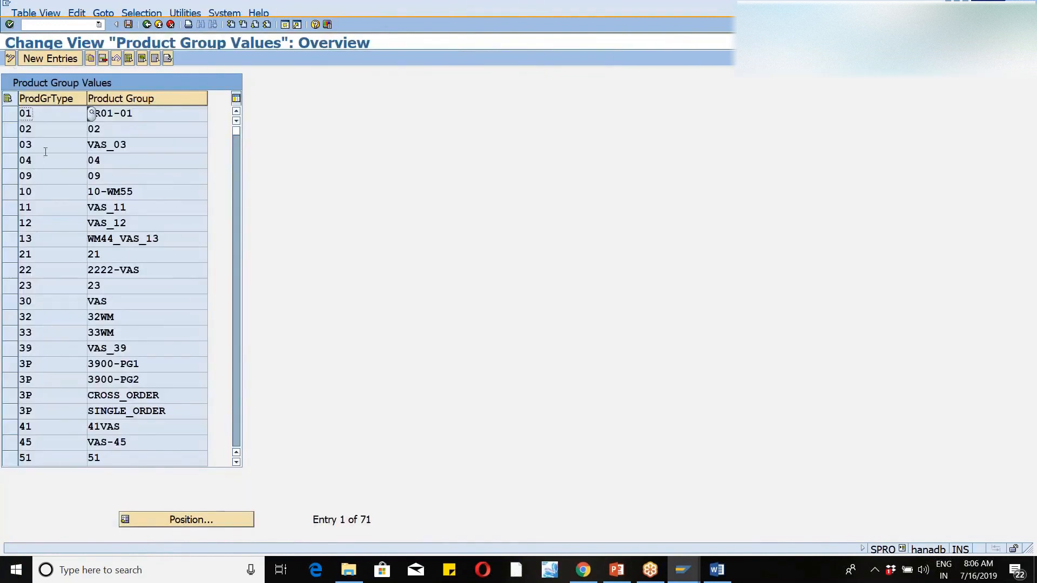
click(8, 114)
click(91, 58)
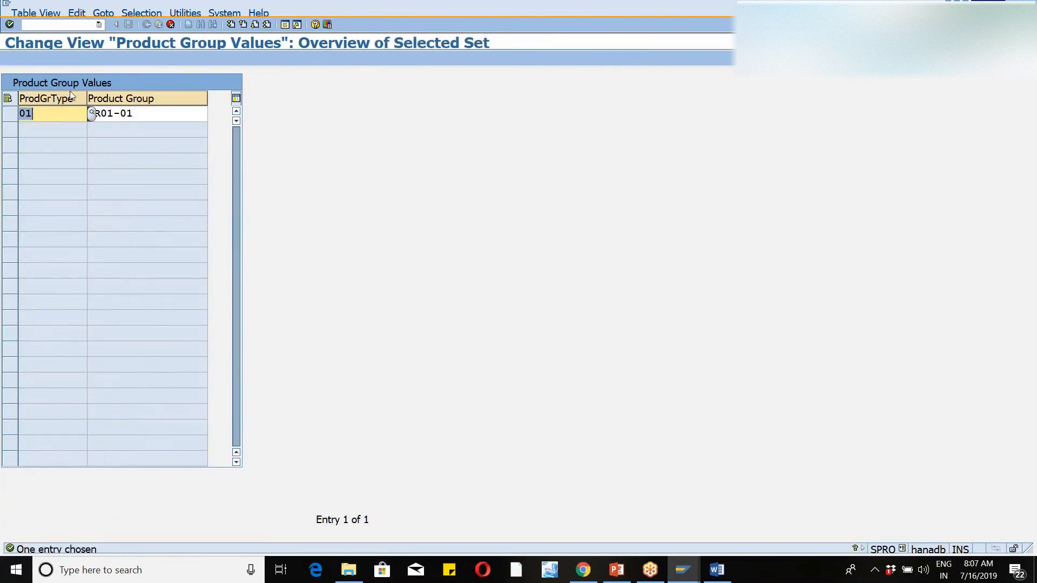
text(46wm)
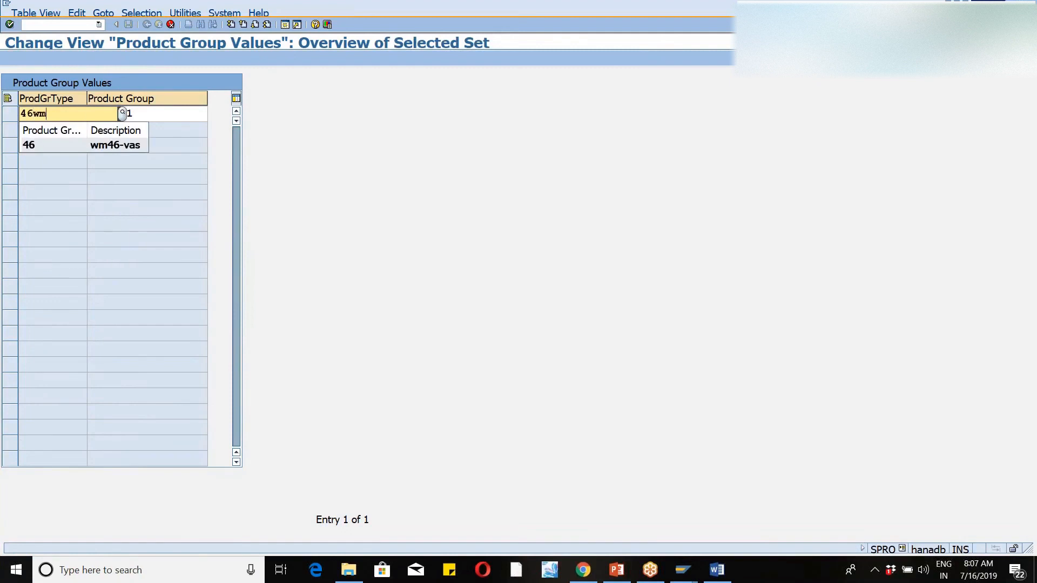
key(Tab)
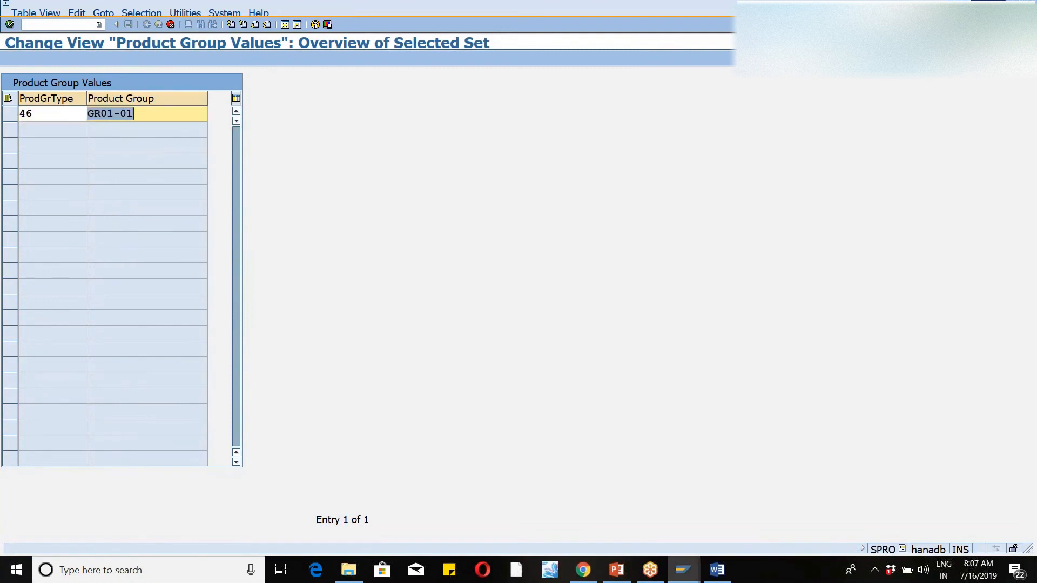
text(wm46)
key(Return)
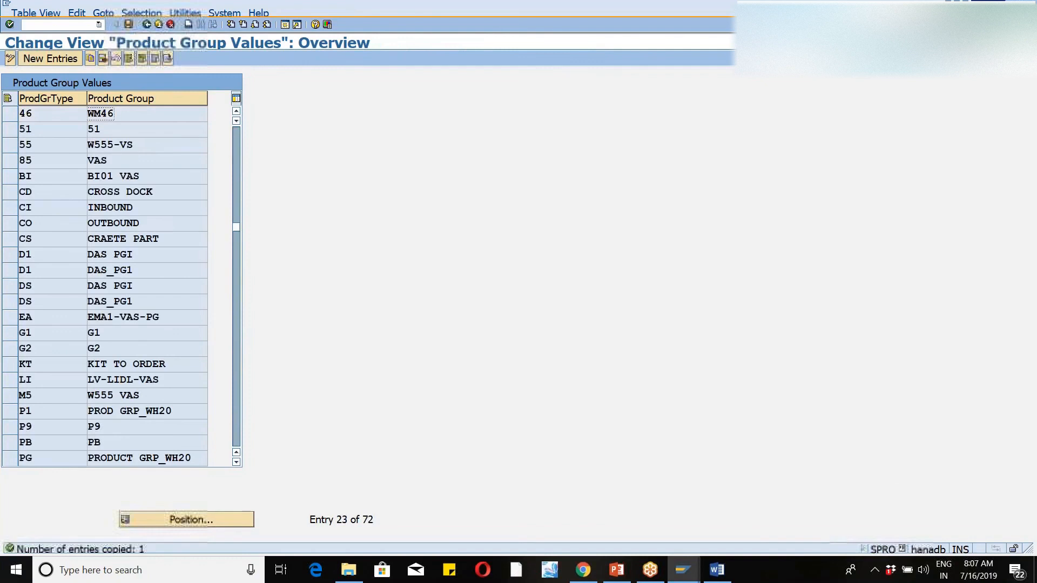
Save the new product group value under the proposed customizing request and go back to the IMG.
click(129, 25)
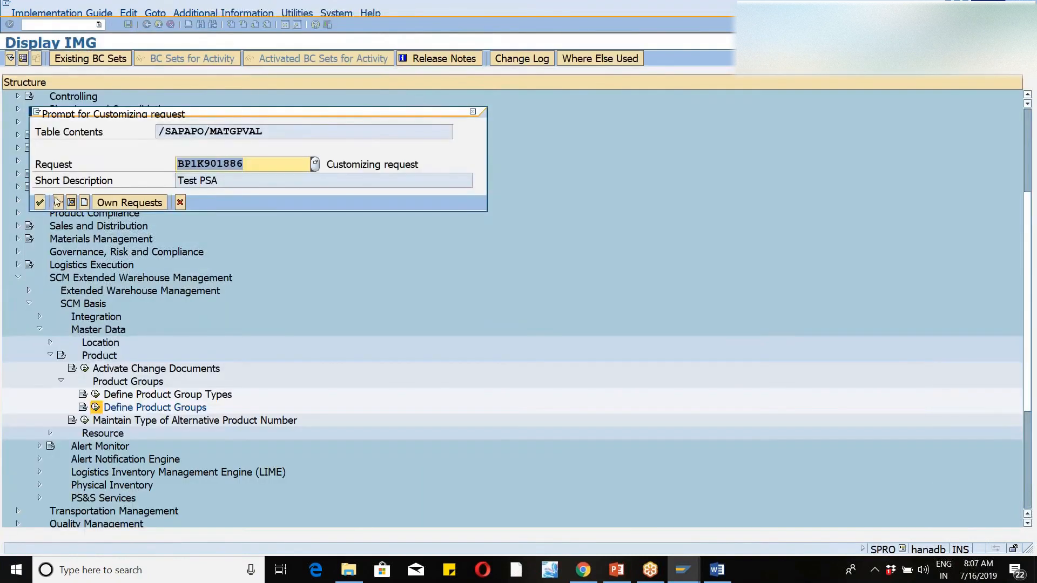
click(42, 202)
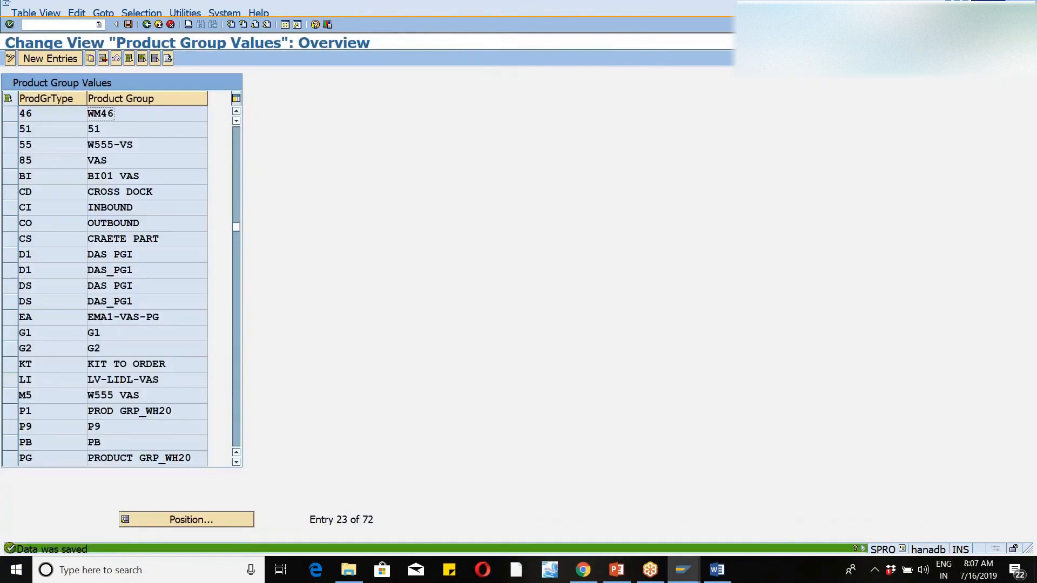
click(142, 27)
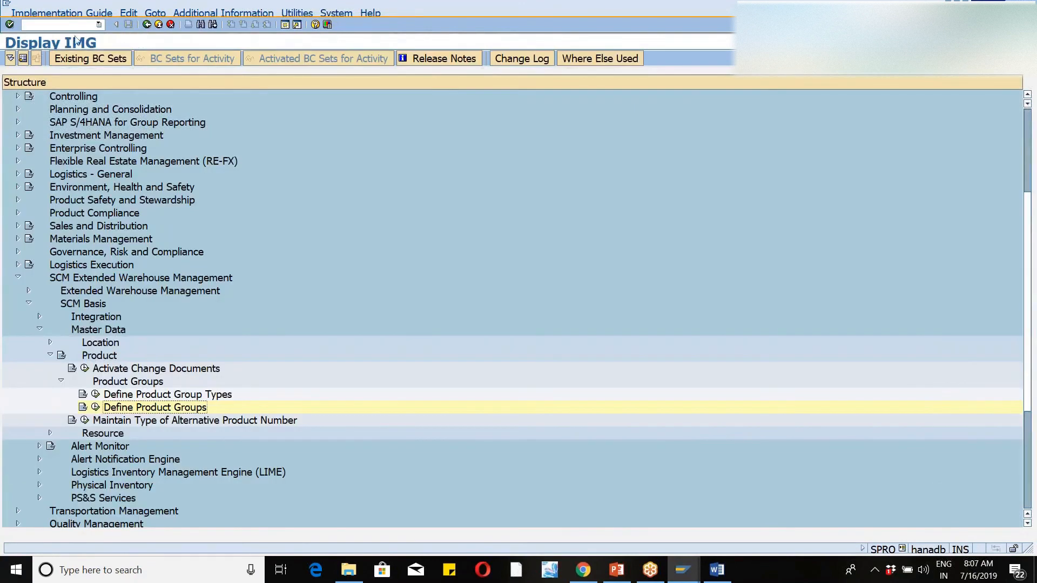
Start transaction /n/sapapo/mat1 and open the global data of product wm46-dec1 for changing.
click(46, 26)
text(/n/sapapo/mat1)
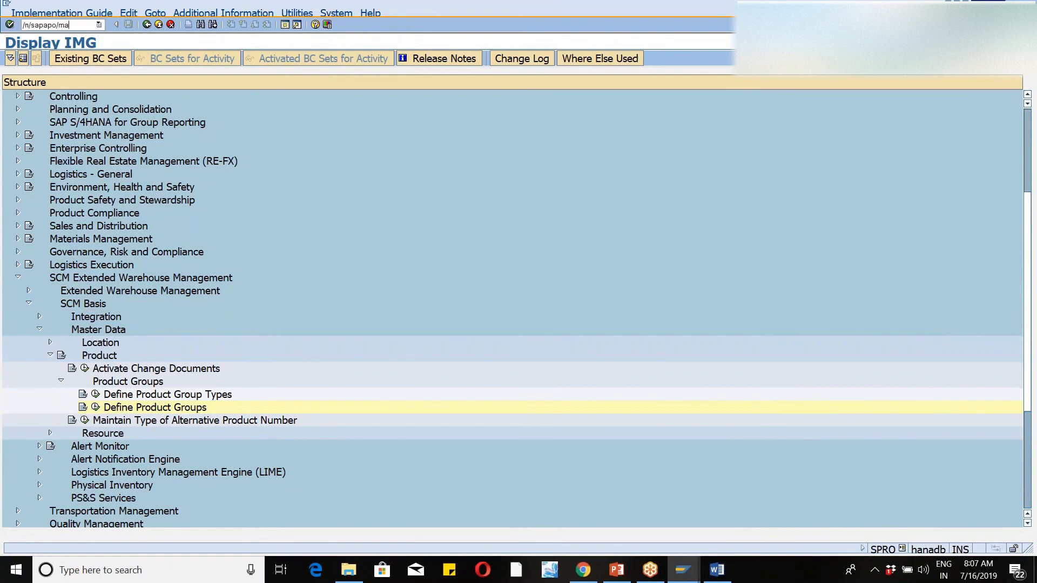
key(Return)
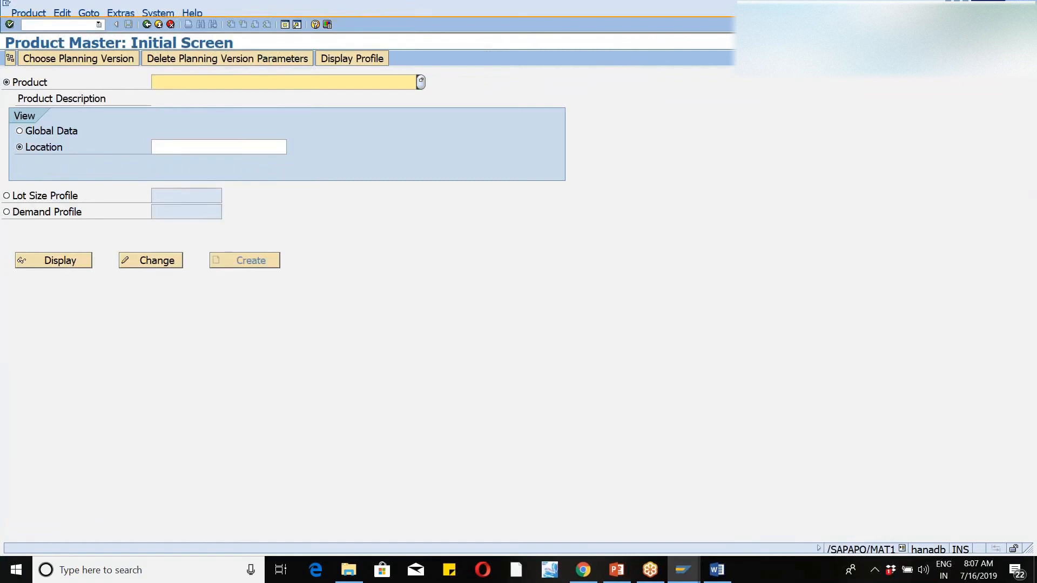
text(wm46)
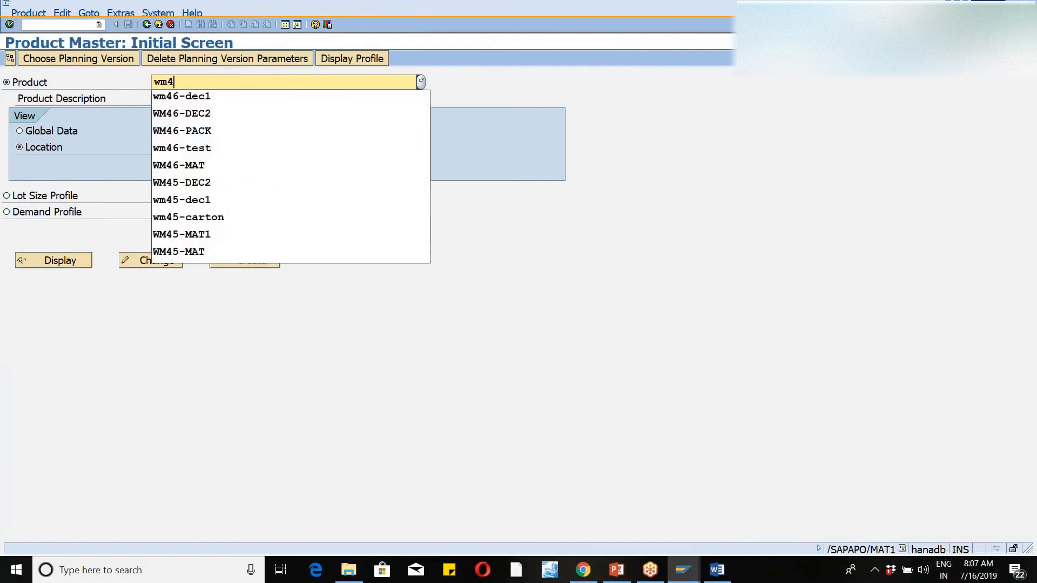
text(ec1)
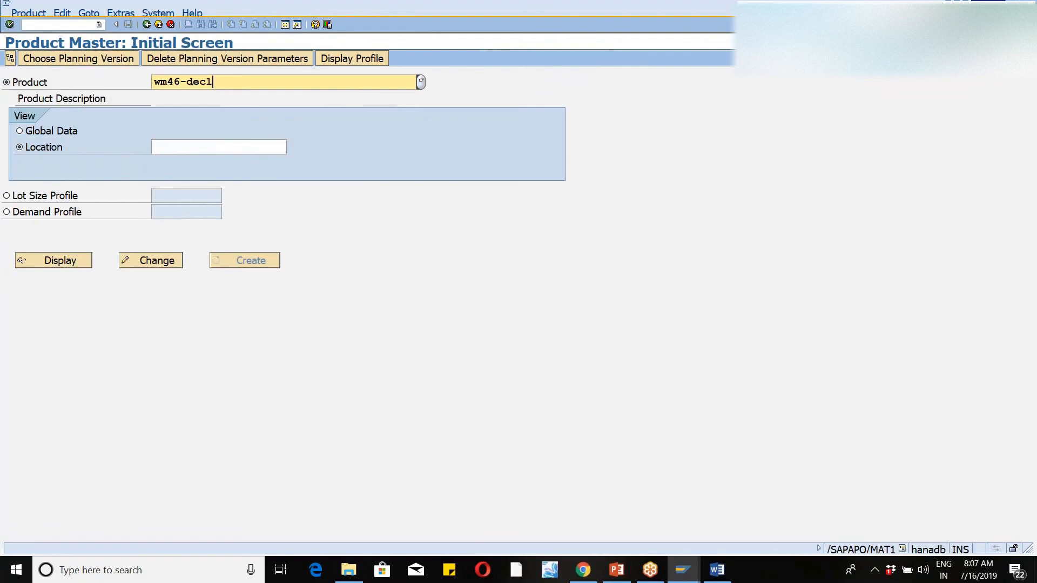
key(Tab)
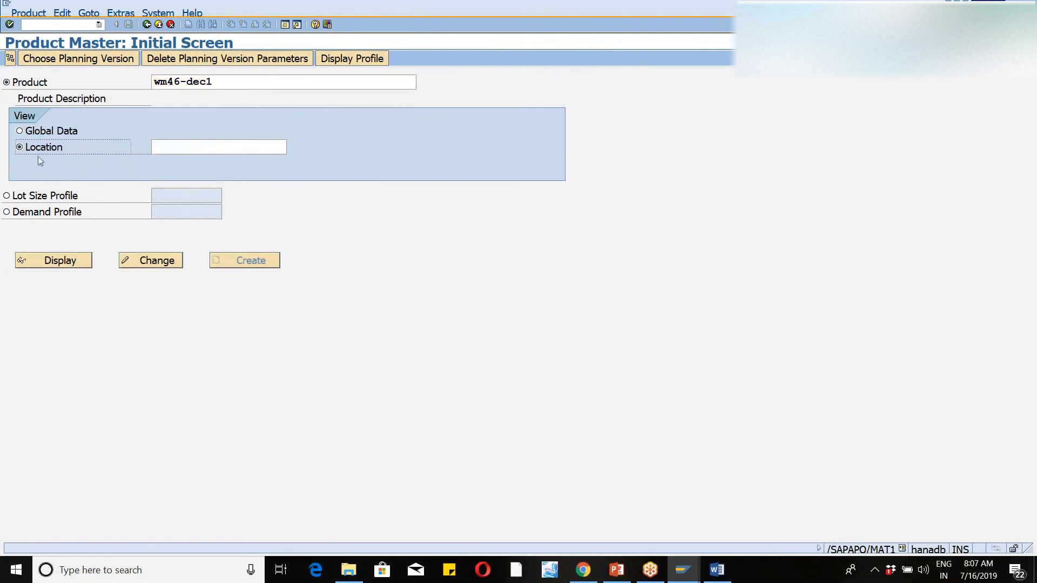
click(33, 131)
click(128, 263)
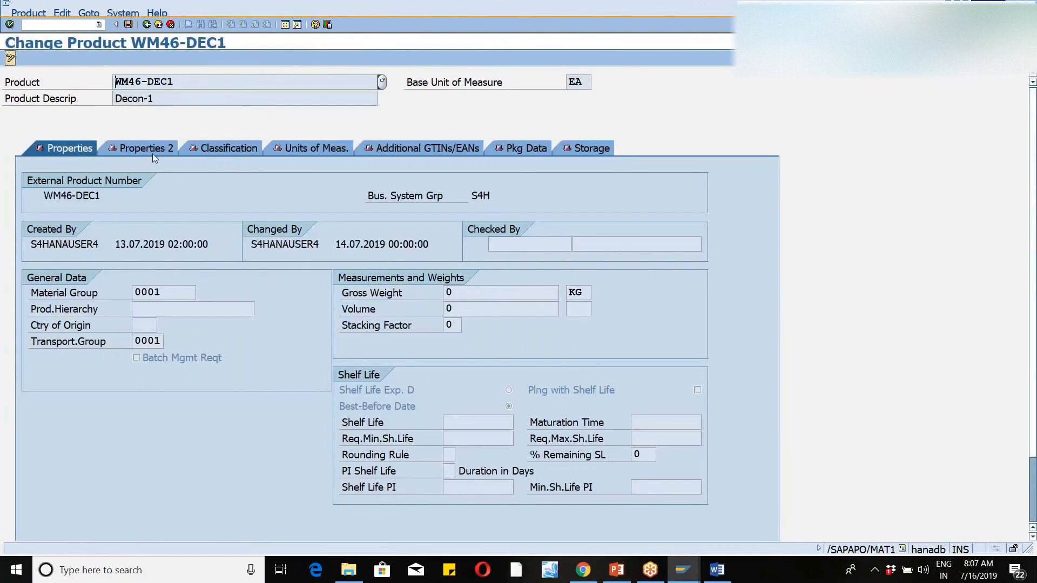
In Properties 2, assign product group type 46 with product group WM46 to the product and save it.
click(153, 153)
click(143, 148)
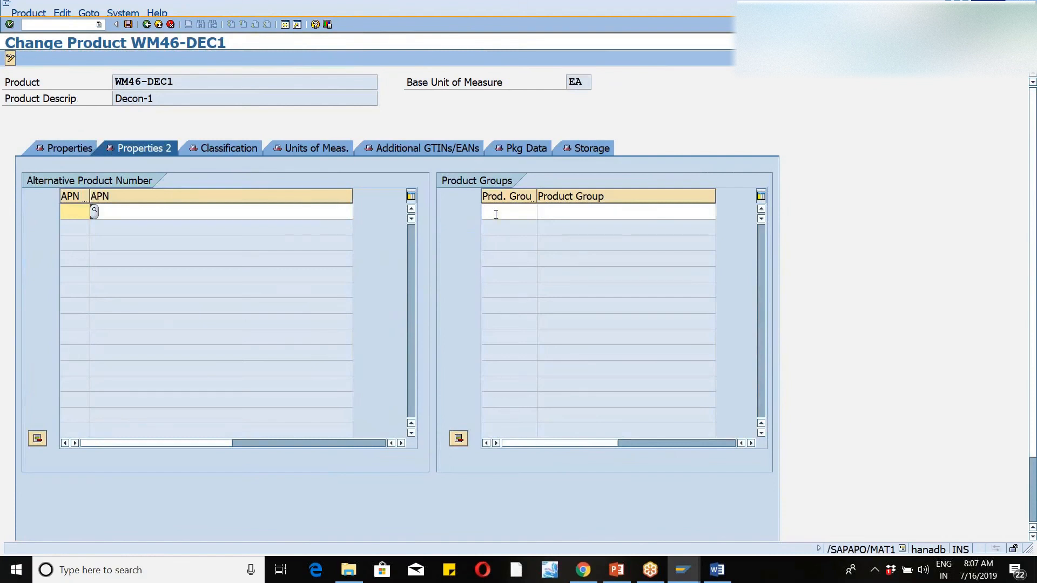
click(495, 215)
text(46)
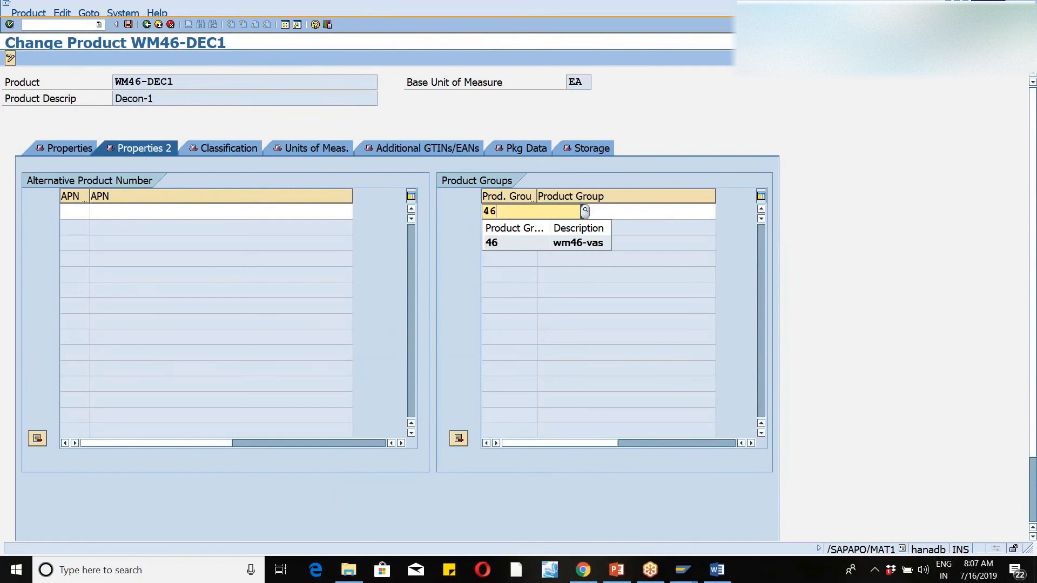
key(Down)
key(Return)
key(Tab)
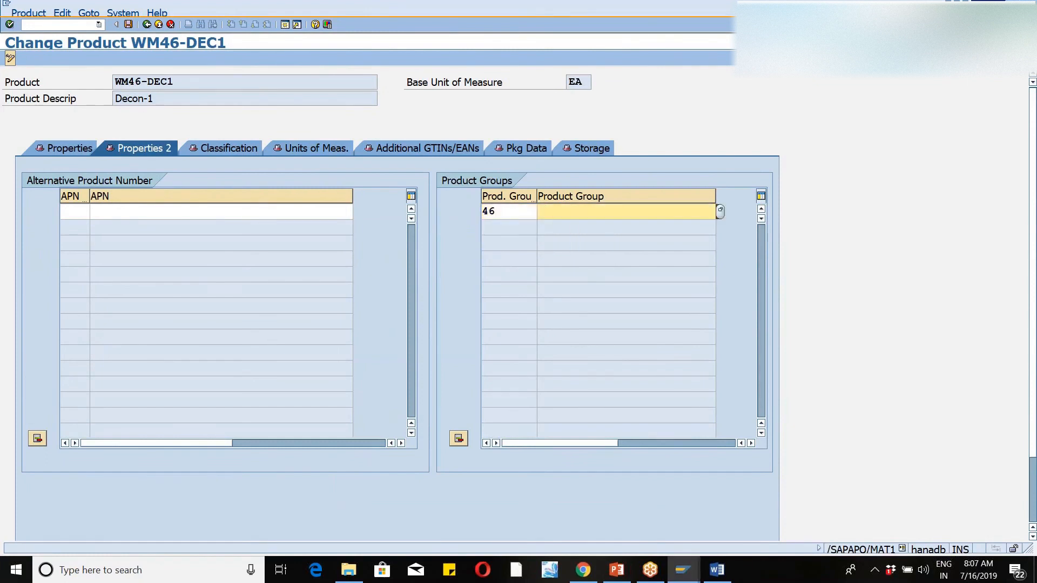
key(F4)
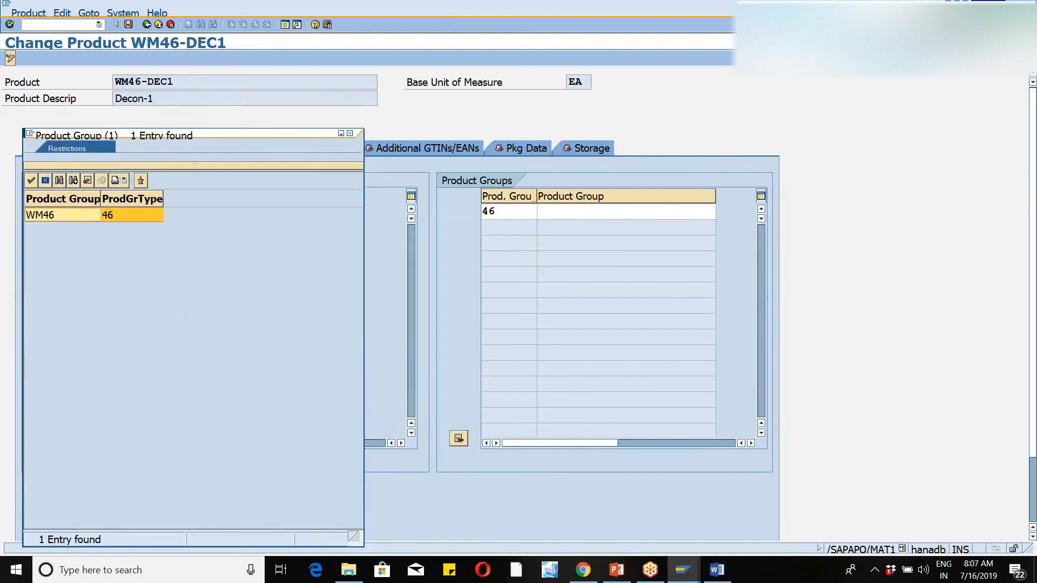
double_click(67, 215)
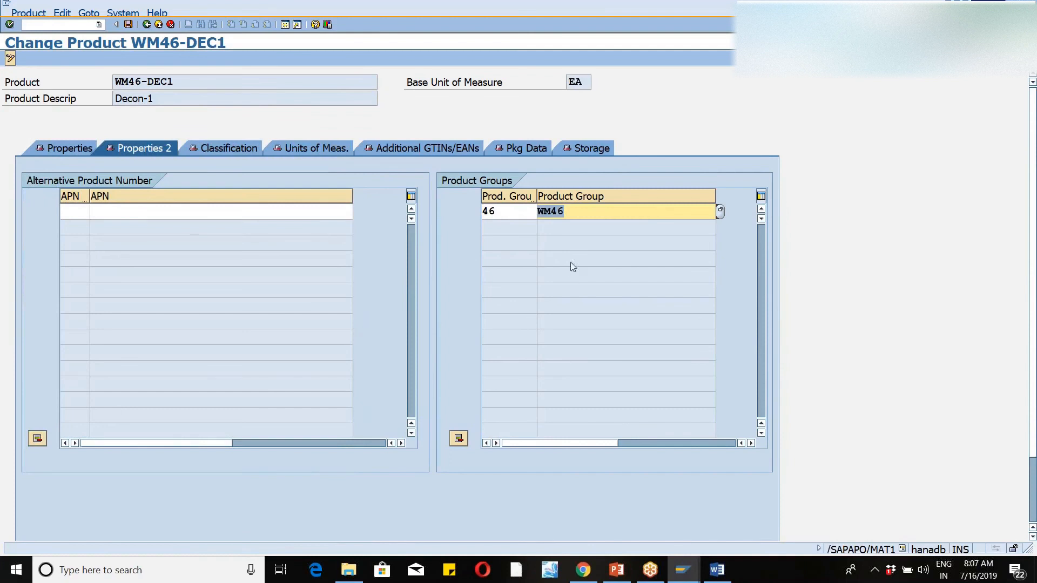
click(129, 25)
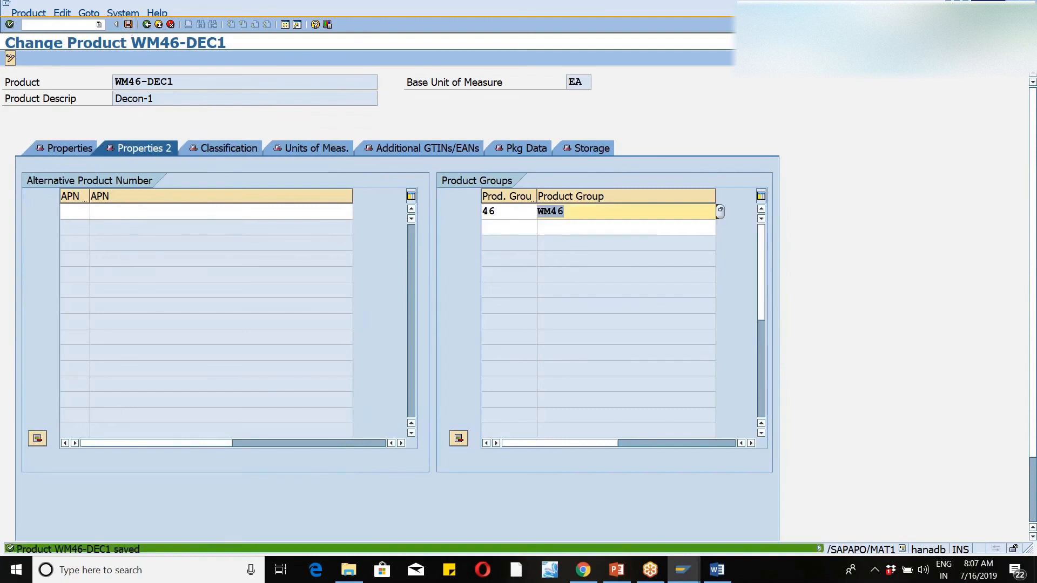
Reopen product WM46-DEC1 from the initial screen to check its product group assignment, and go back.
click(146, 25)
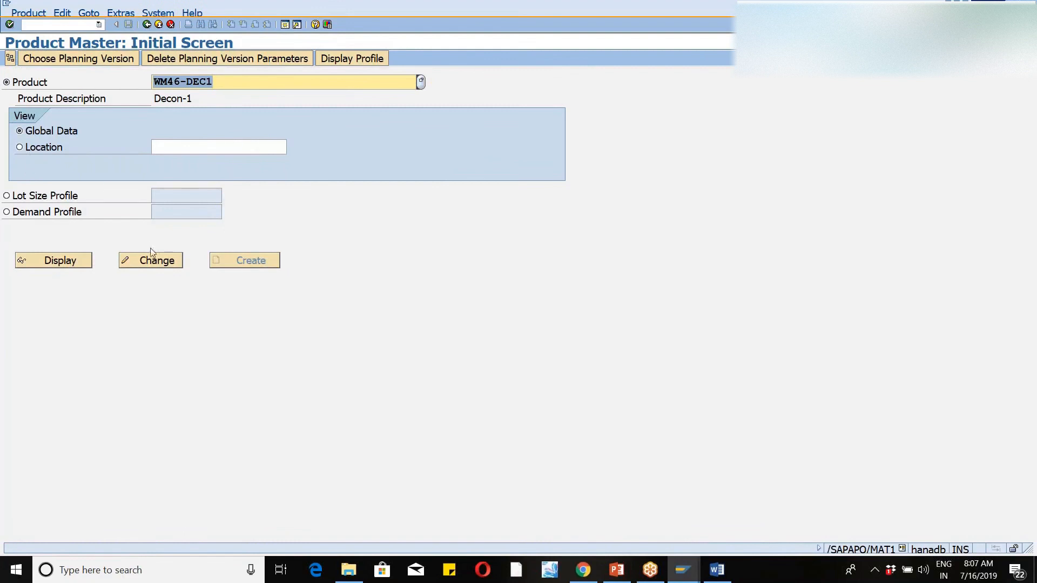
click(144, 262)
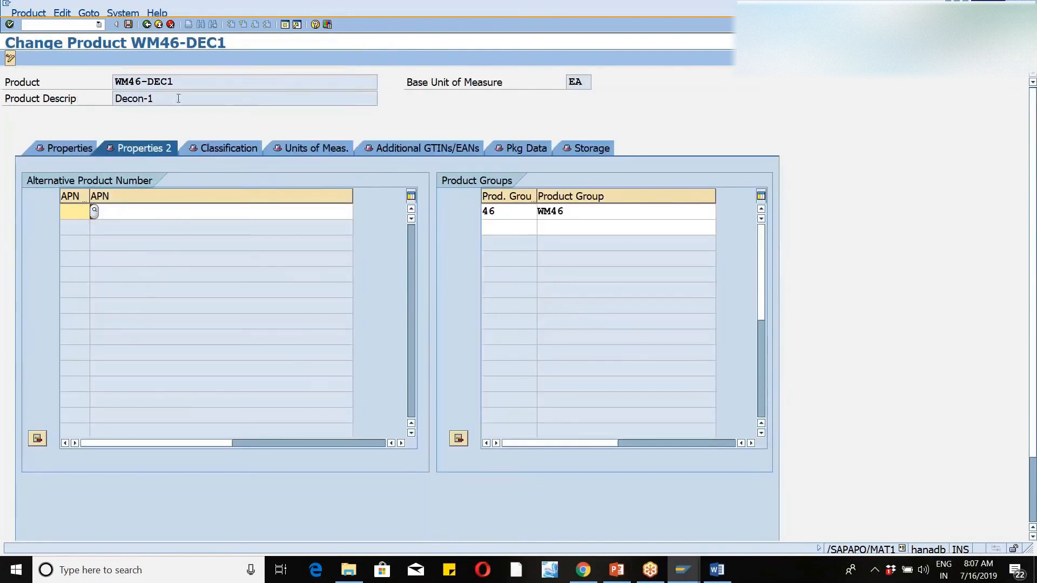
click(148, 28)
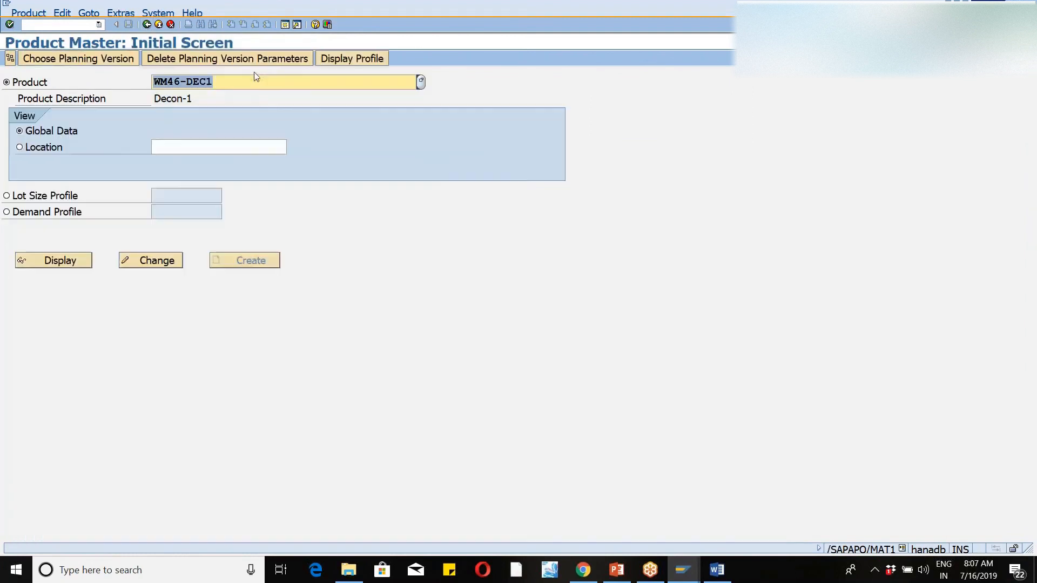
Open the global data of product WM46-DEC2 for changing.
click(223, 83)
key(BackSpace)
text(2)
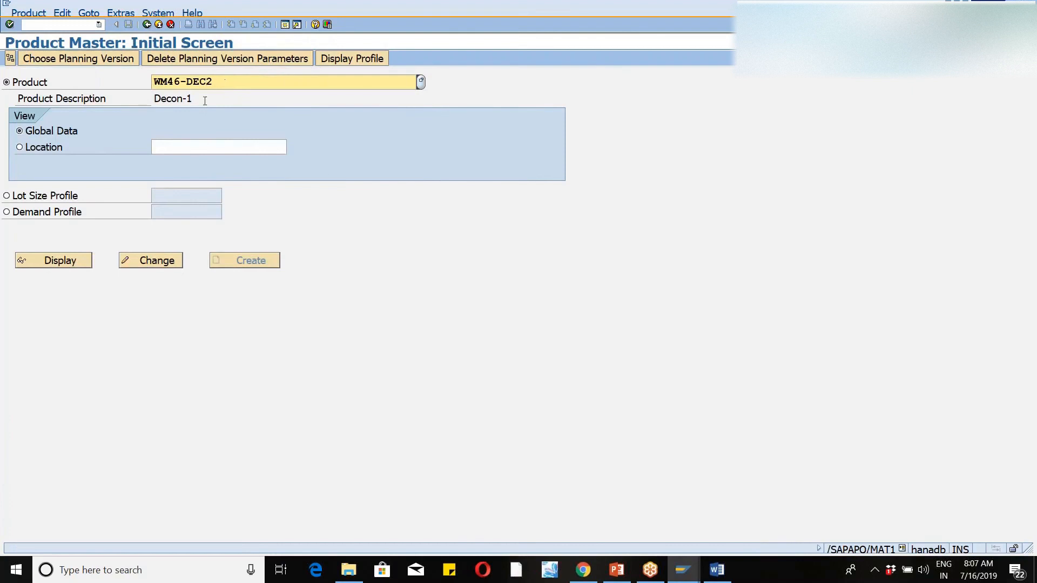
click(151, 259)
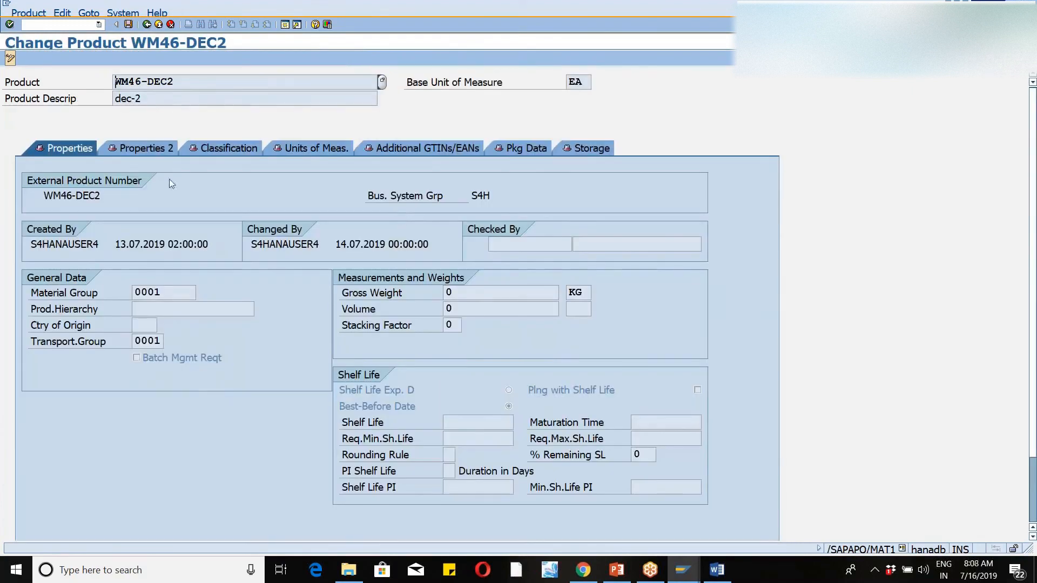
In Properties 2, assign product group type 46 with product group WM46 to WM46-DEC2, save it and return to the initial screen.
click(146, 154)
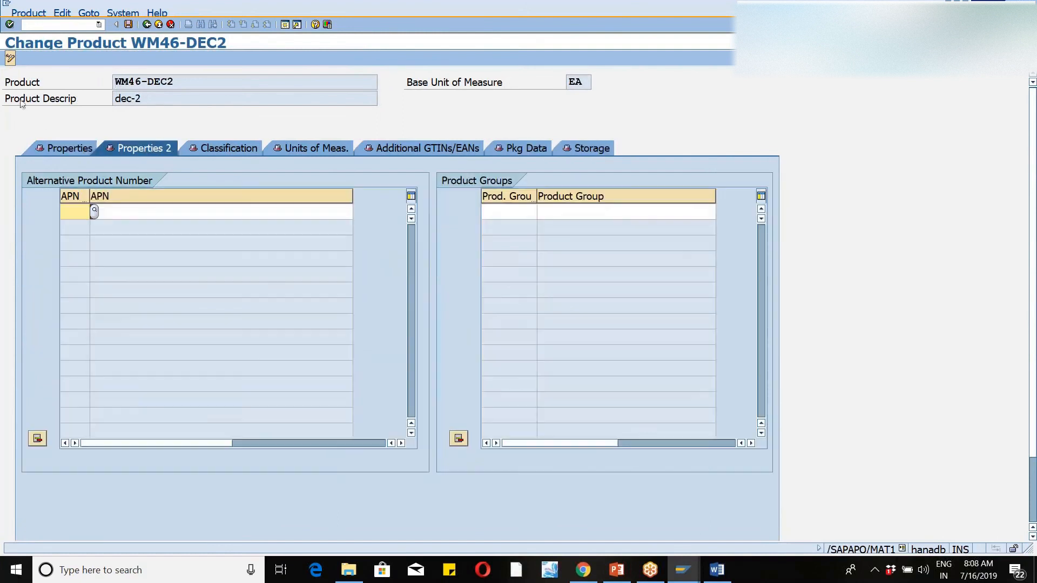
click(495, 220)
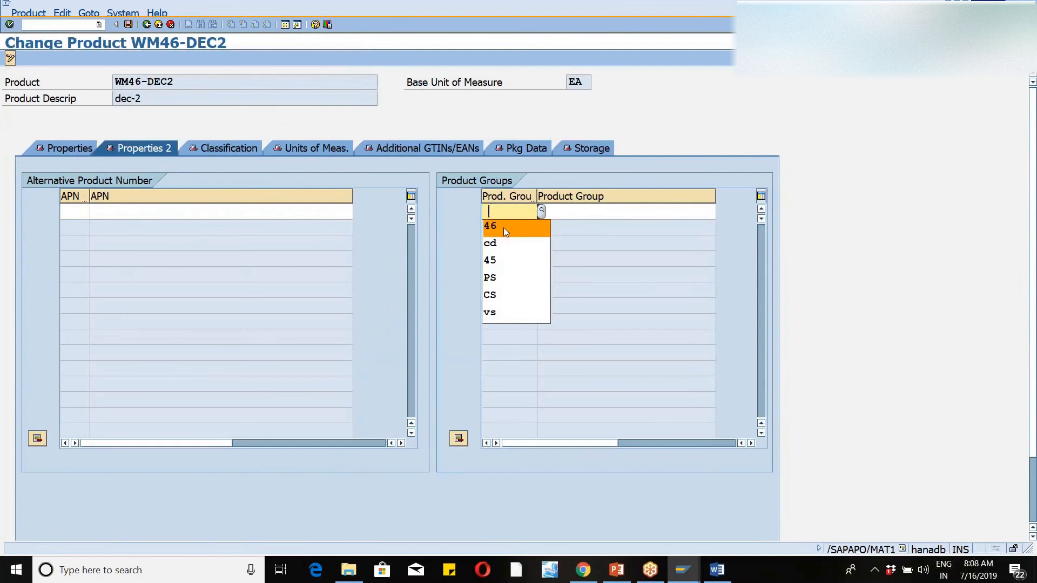
click(503, 228)
click(567, 211)
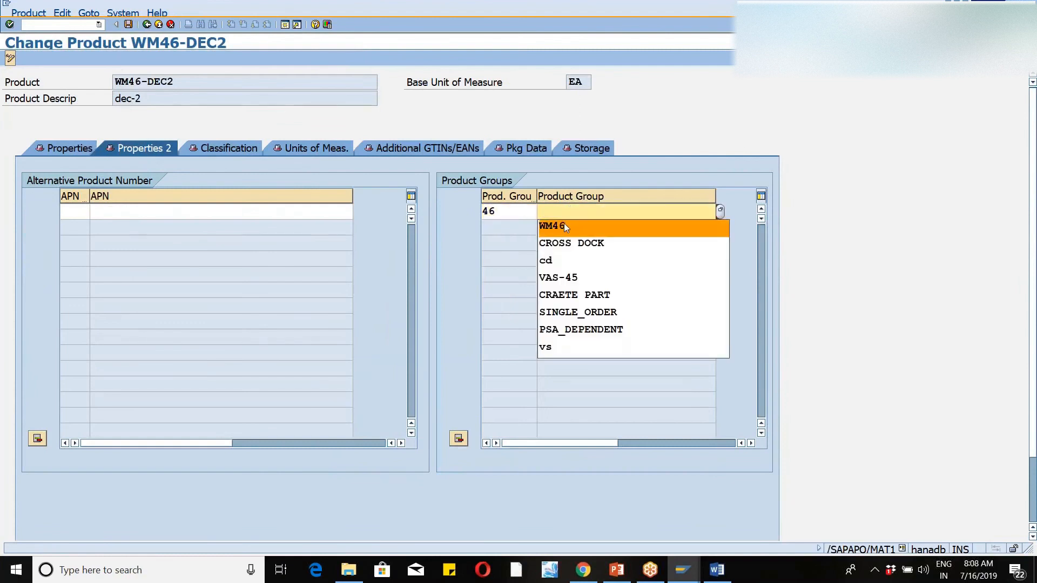
click(563, 226)
key(Return)
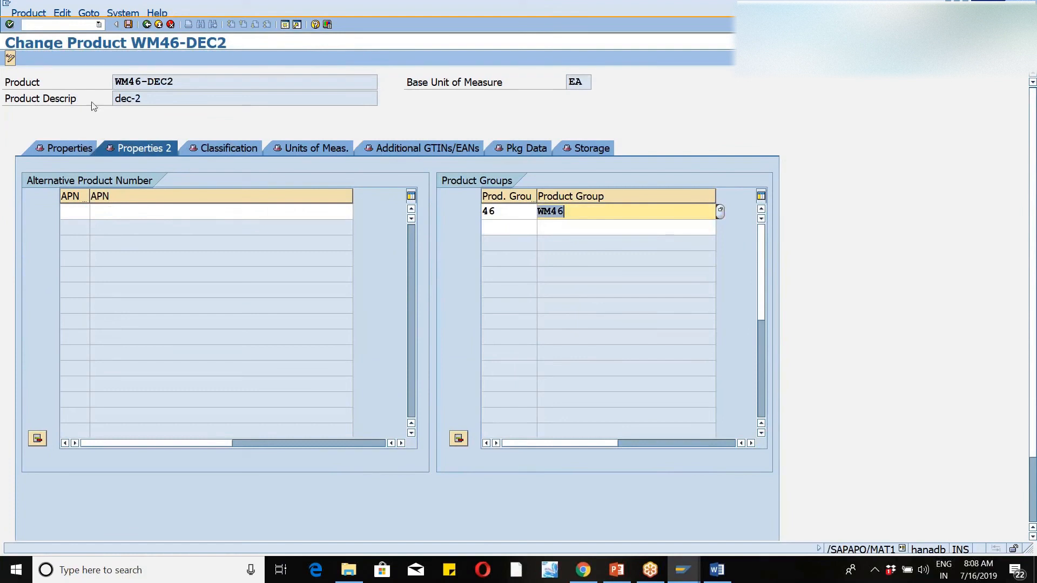
click(128, 25)
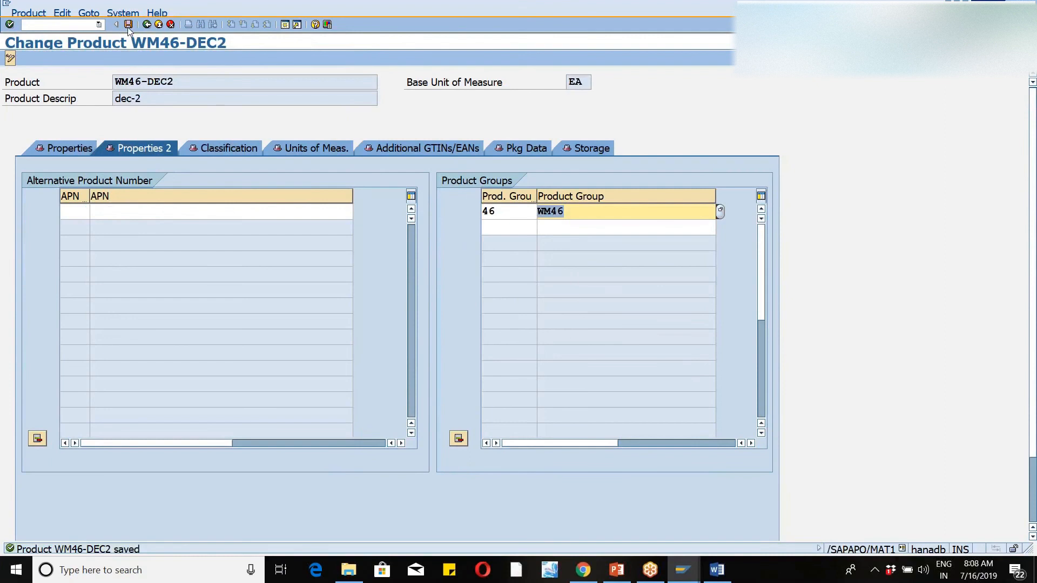
click(147, 25)
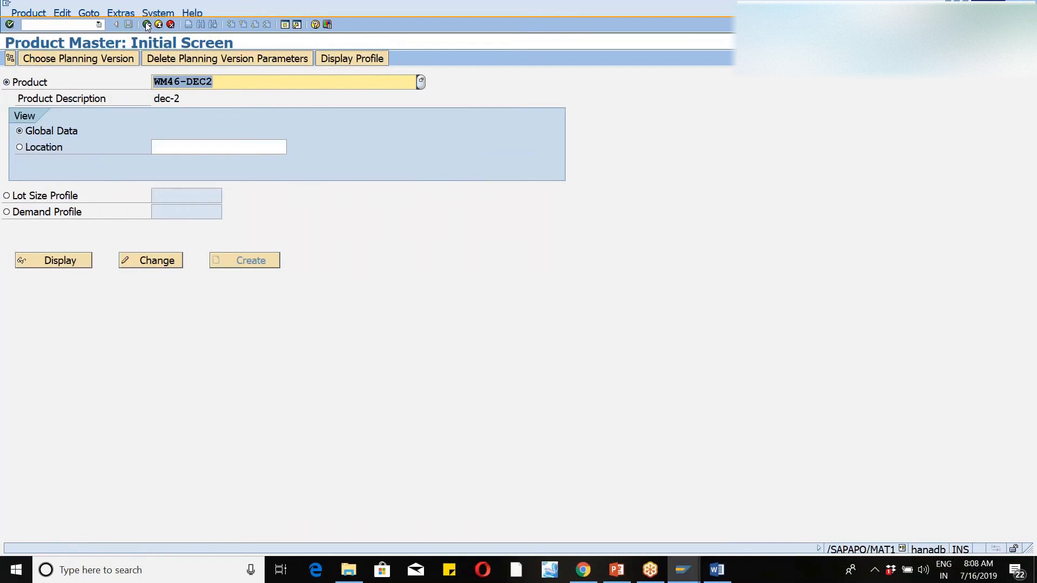
Start transaction /nspro and expand the SAP Reference IMG to Value-Added Services (VAS) under the Extended Warehouse Management Cross-Process Settings.
click(32, 25)
text(/nspro)
key(Return)
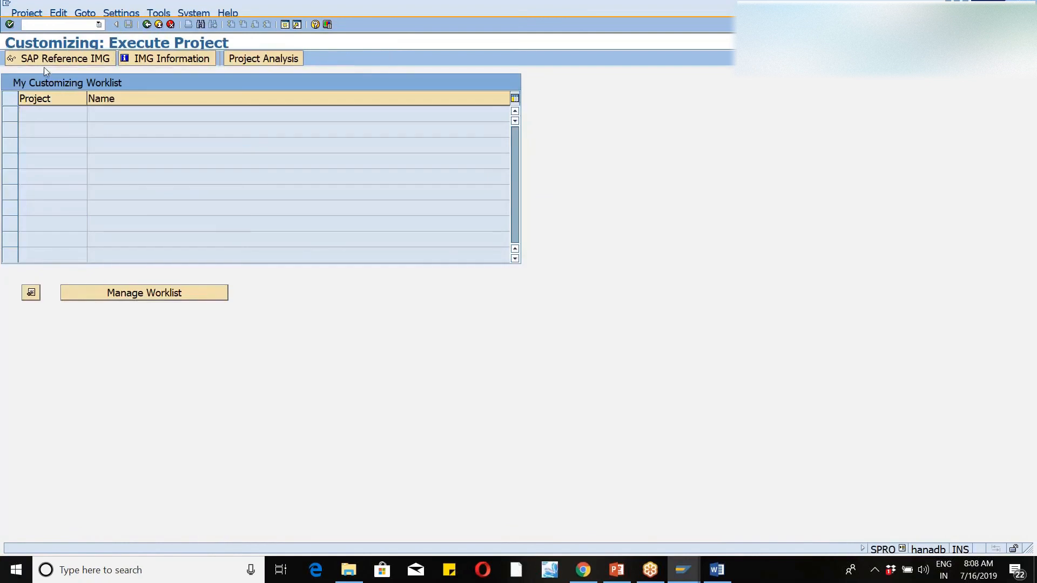
click(44, 64)
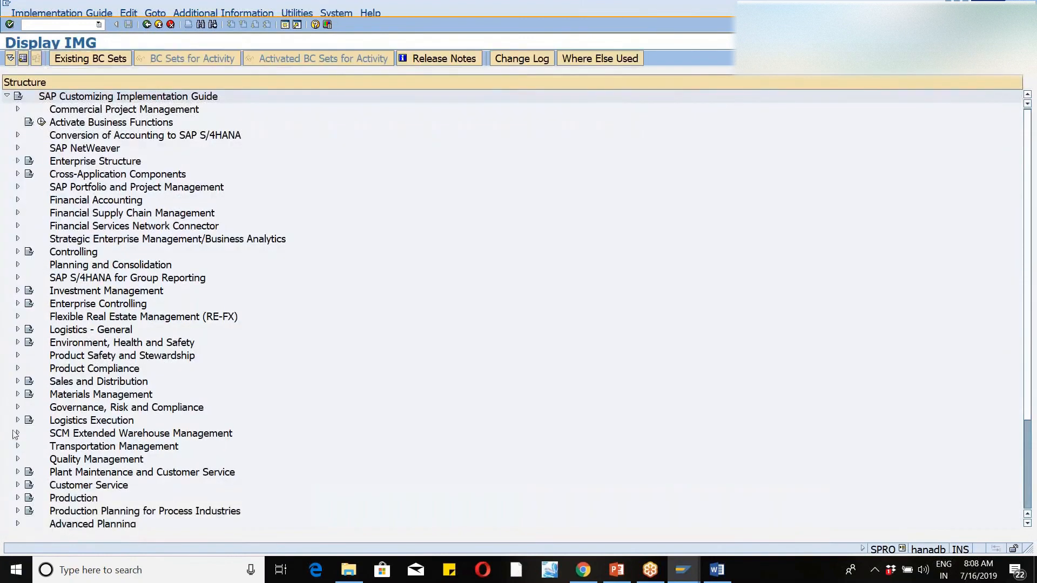
click(18, 434)
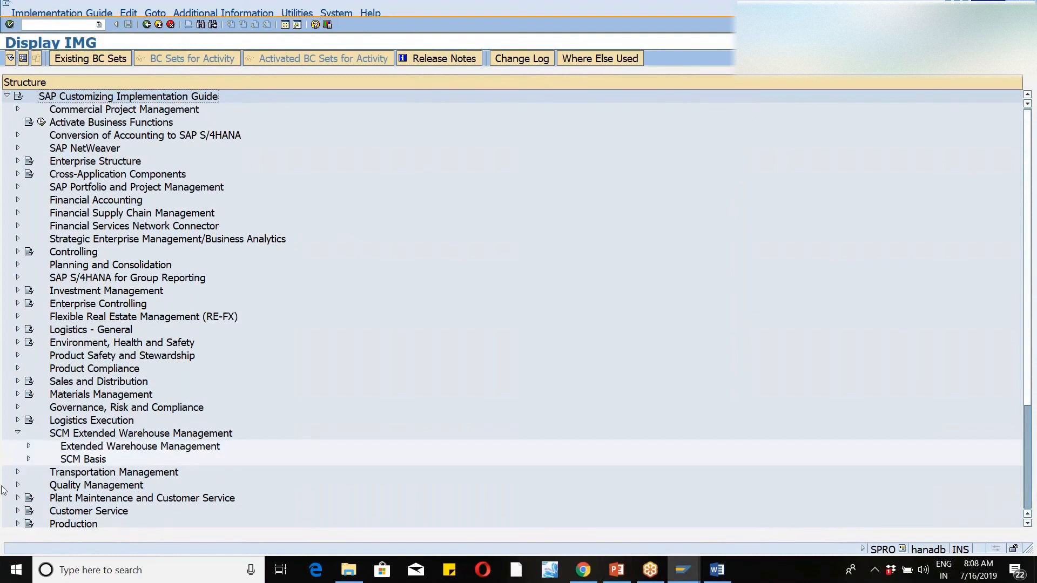
click(28, 446)
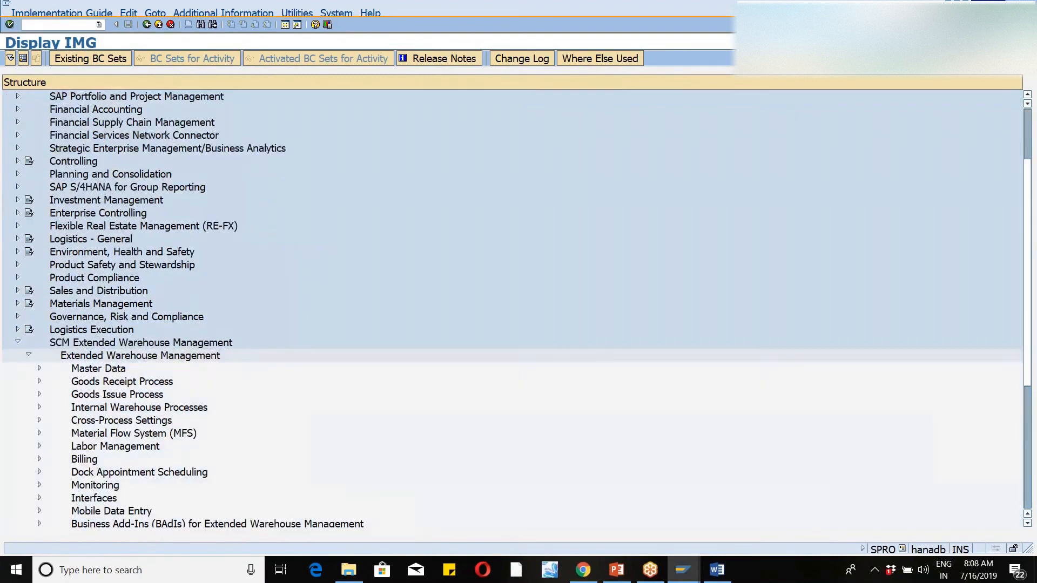
click(41, 422)
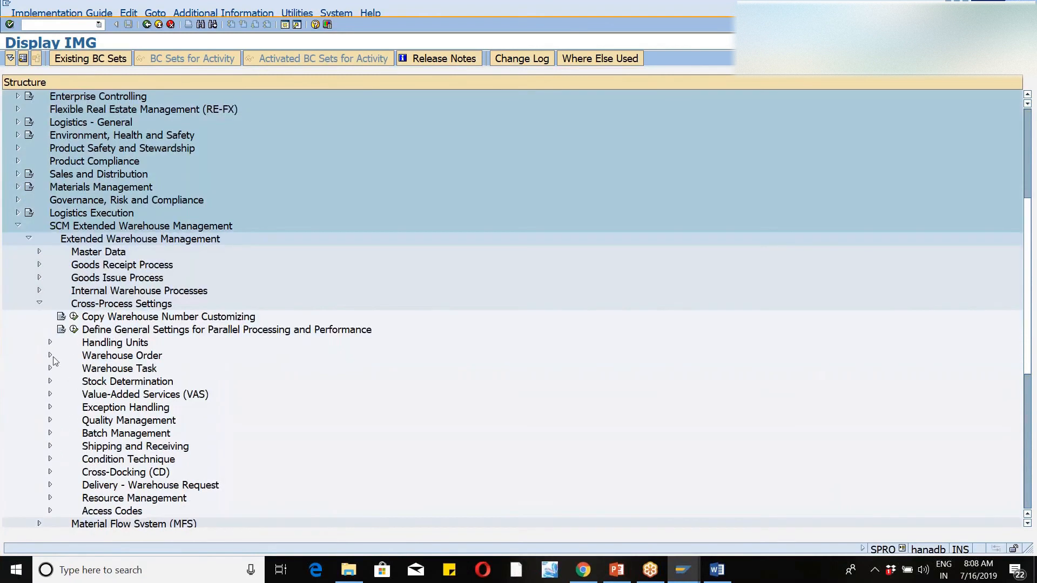
click(50, 395)
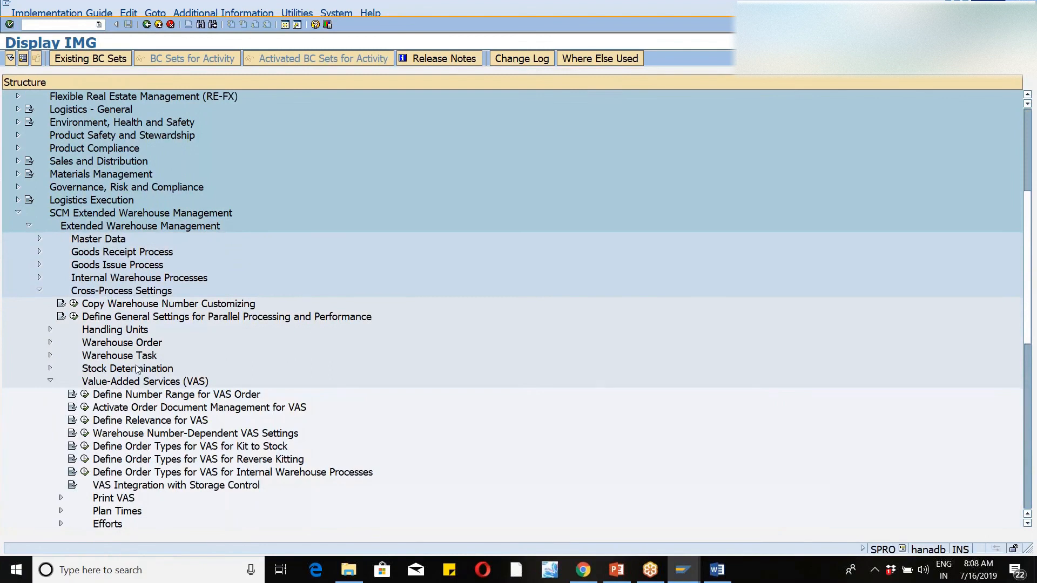
In Define Number Range for VAS Order, check the number range intervals of warehouse WM46 and return to the IMG.
click(85, 395)
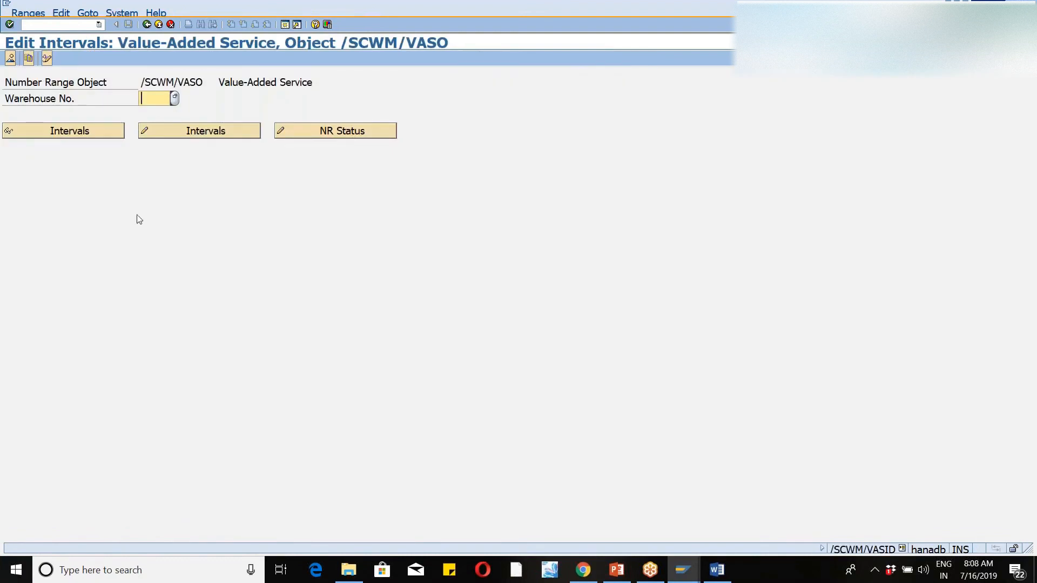
text(wm46)
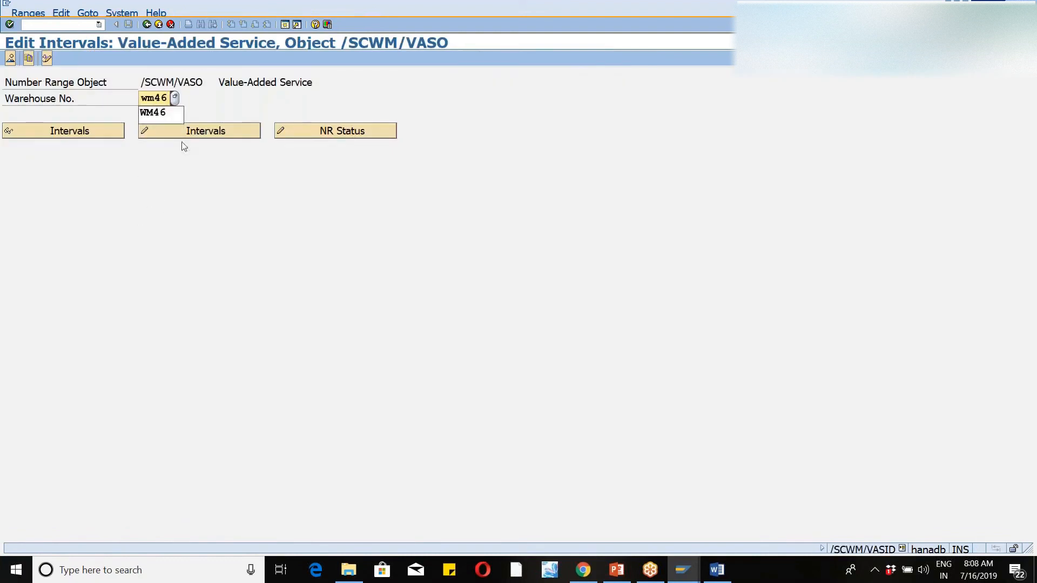
click(144, 114)
click(167, 135)
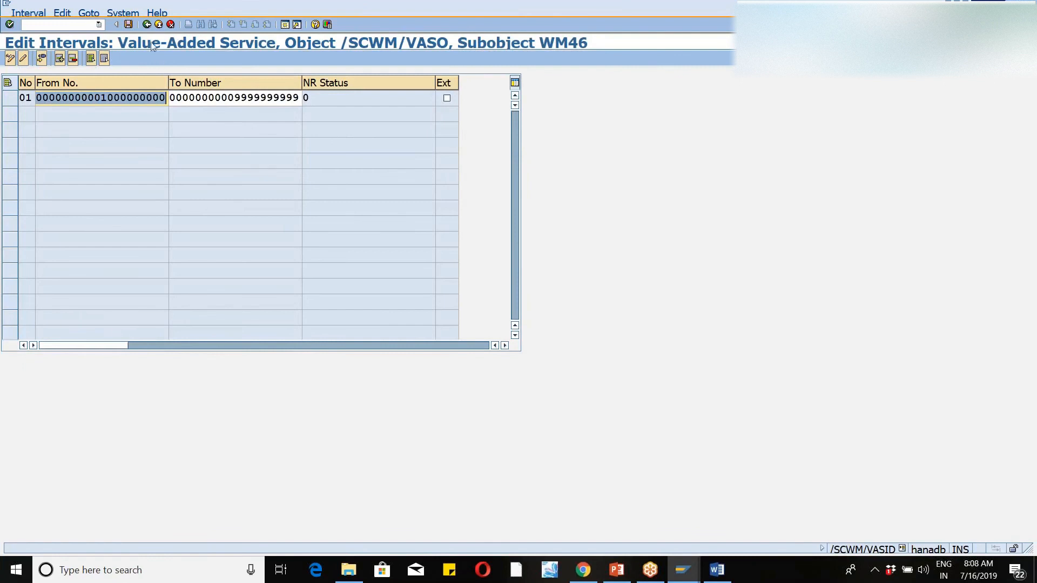
click(146, 25)
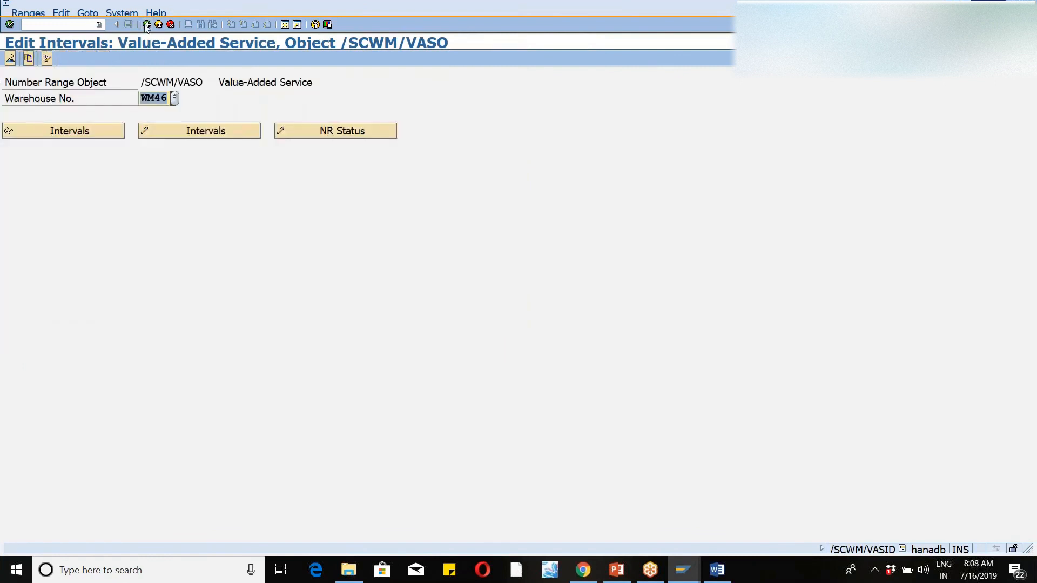
click(145, 25)
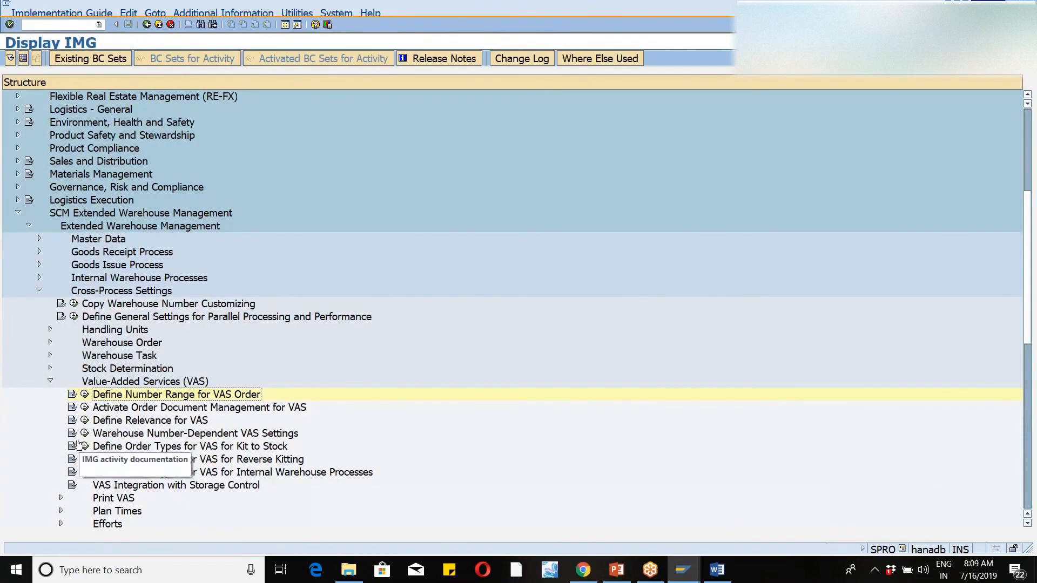
Open Define Relevance for VAS and position the list at warehouse WM46.
click(84, 420)
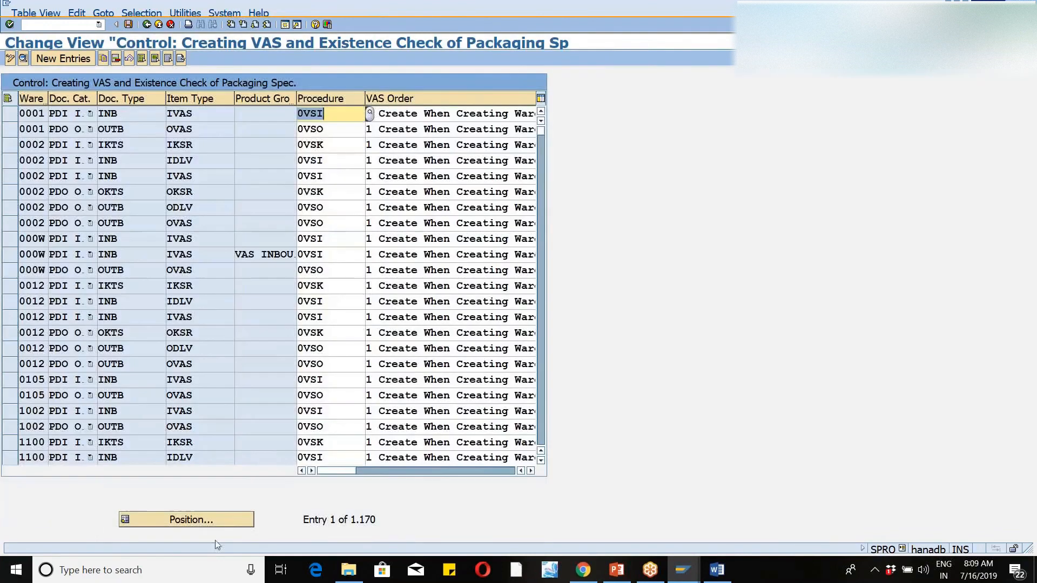
click(192, 519)
text(wm46)
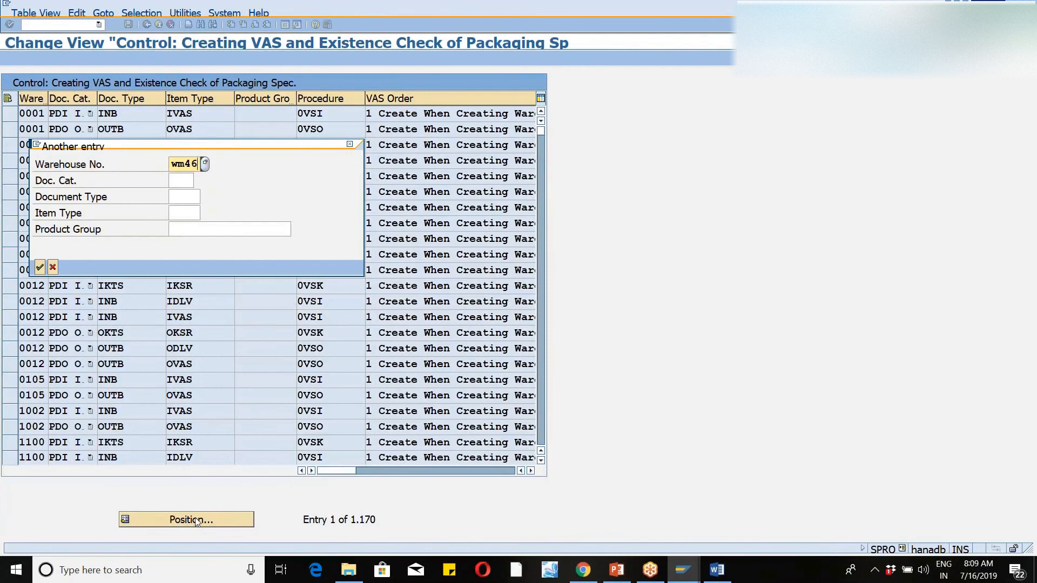
key(Return)
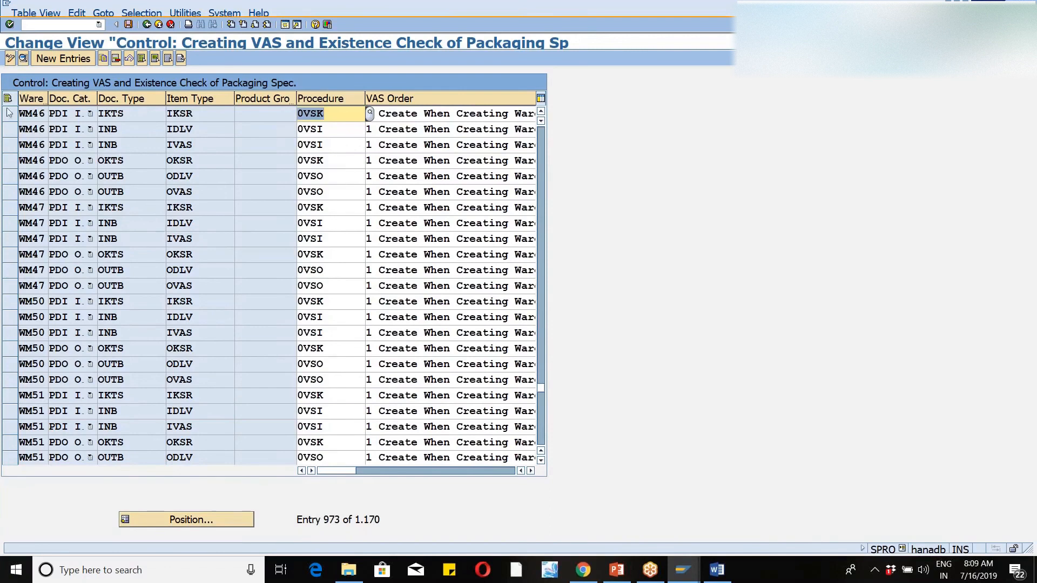
Open the details of the WM46 inbound entry with document type INB and item type IDLV.
click(12, 130)
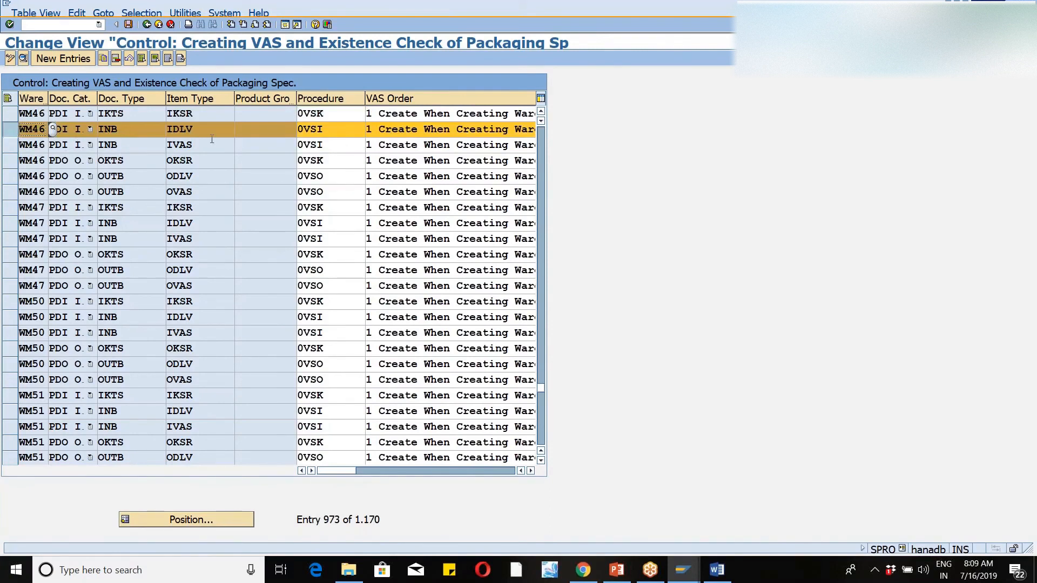
click(127, 129)
click(200, 128)
click(10, 131)
click(11, 130)
click(23, 59)
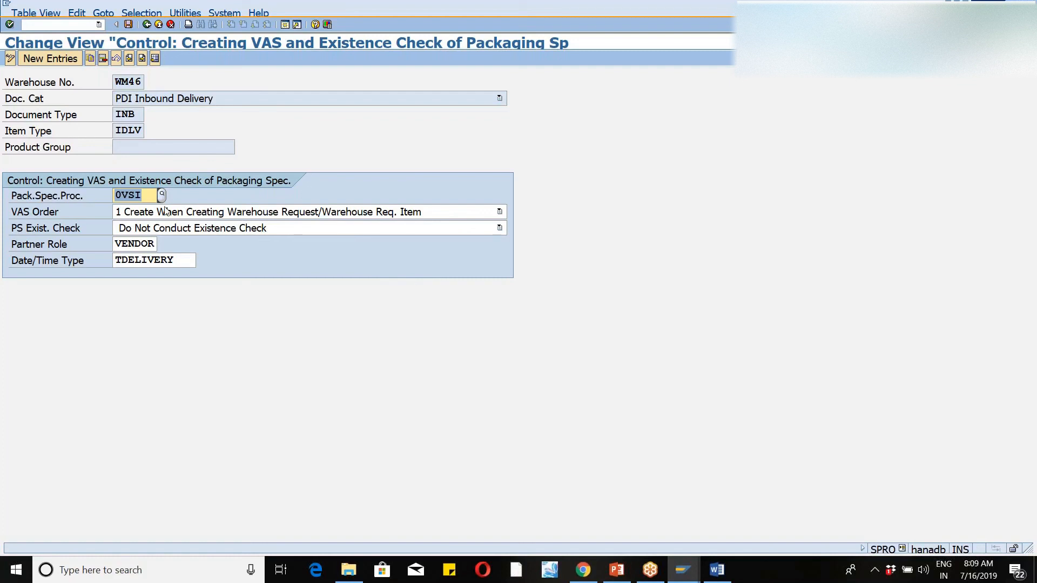
Set VAS Order to "1 Create When Creating Warehouse Request/Warehouse Req. Item", save the entry and return to the IMG.
click(239, 217)
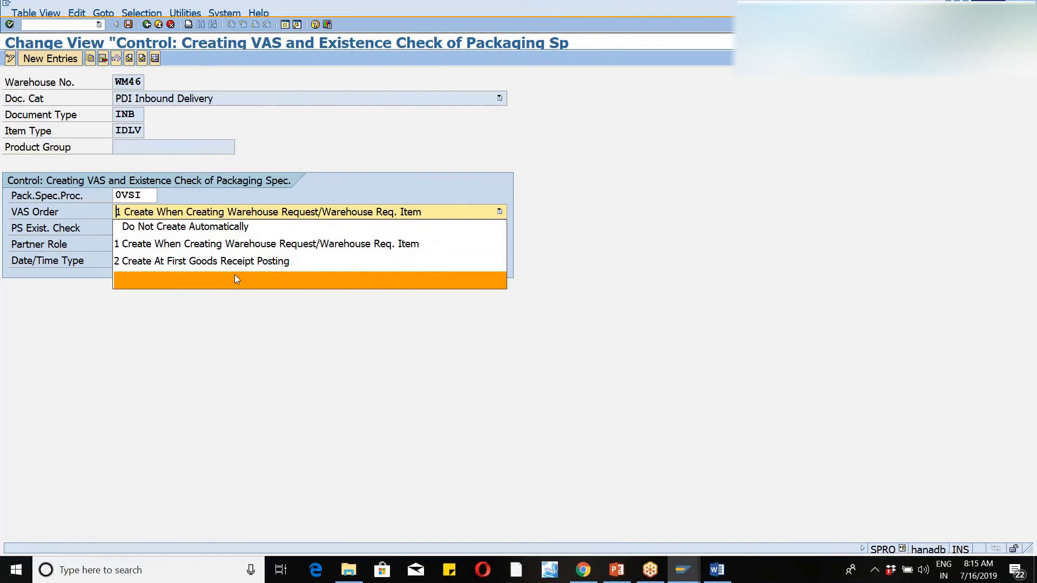
click(281, 244)
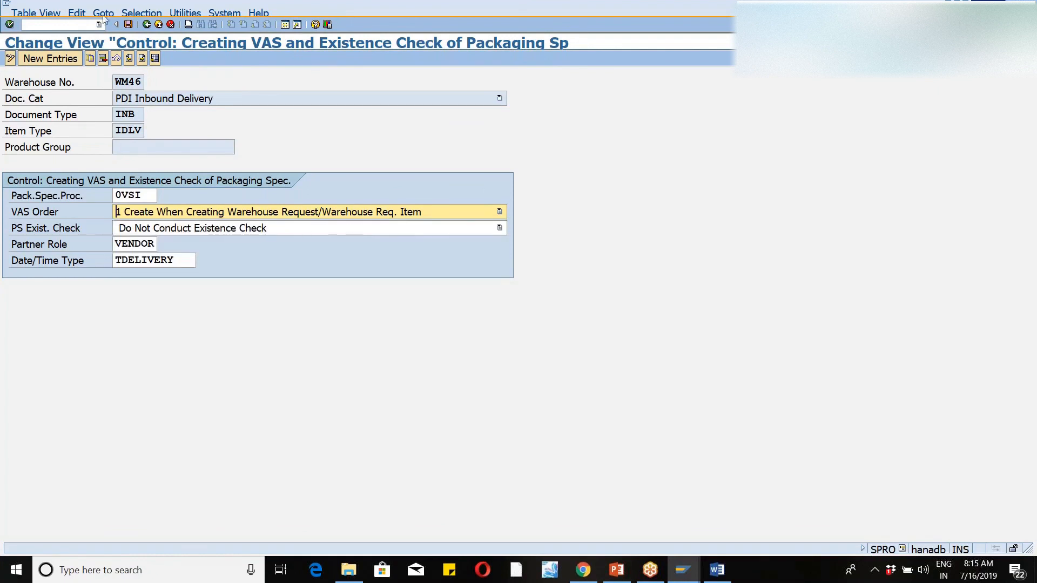
click(128, 24)
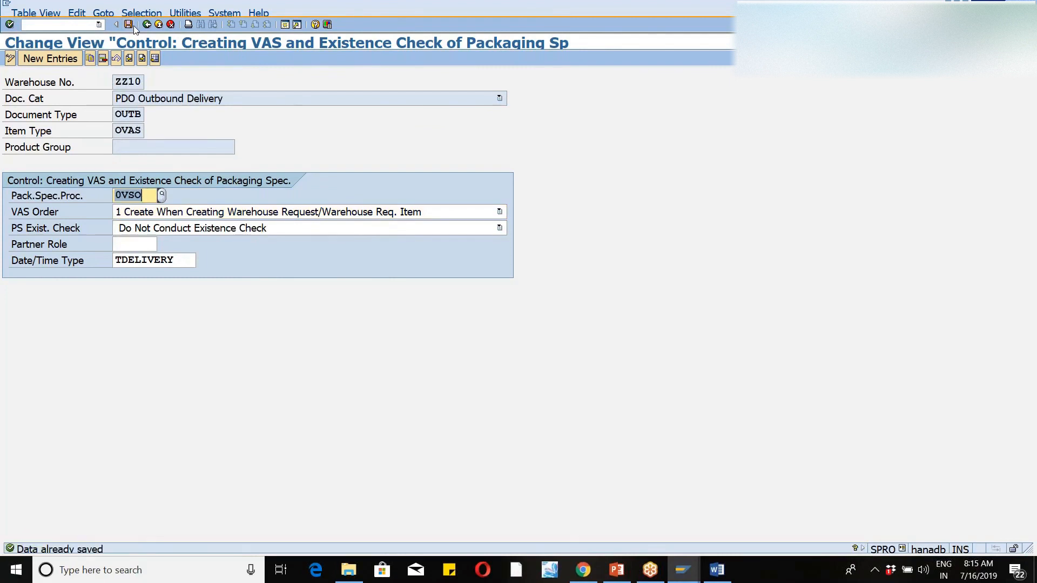
click(146, 24)
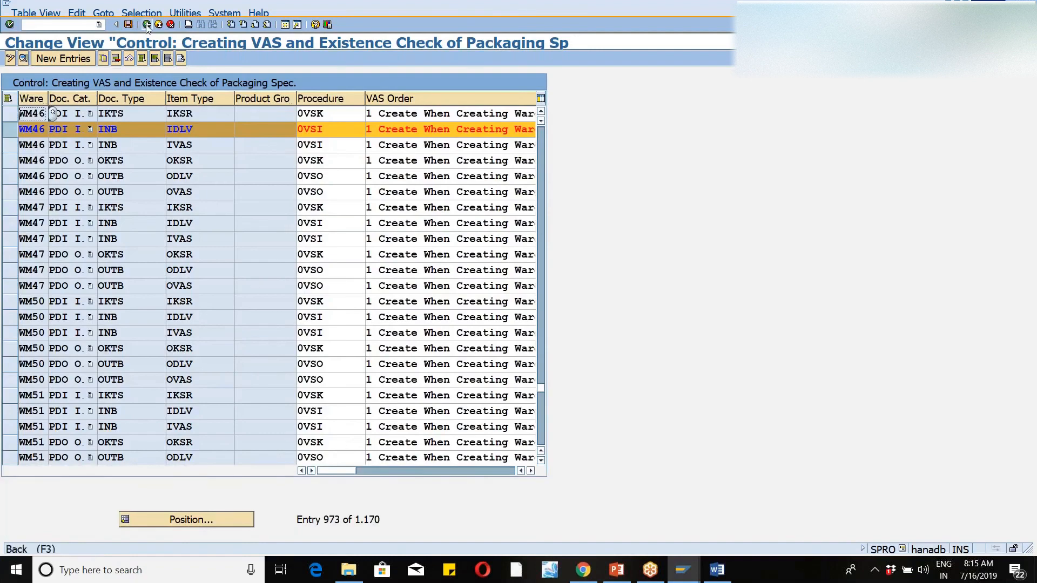
click(147, 24)
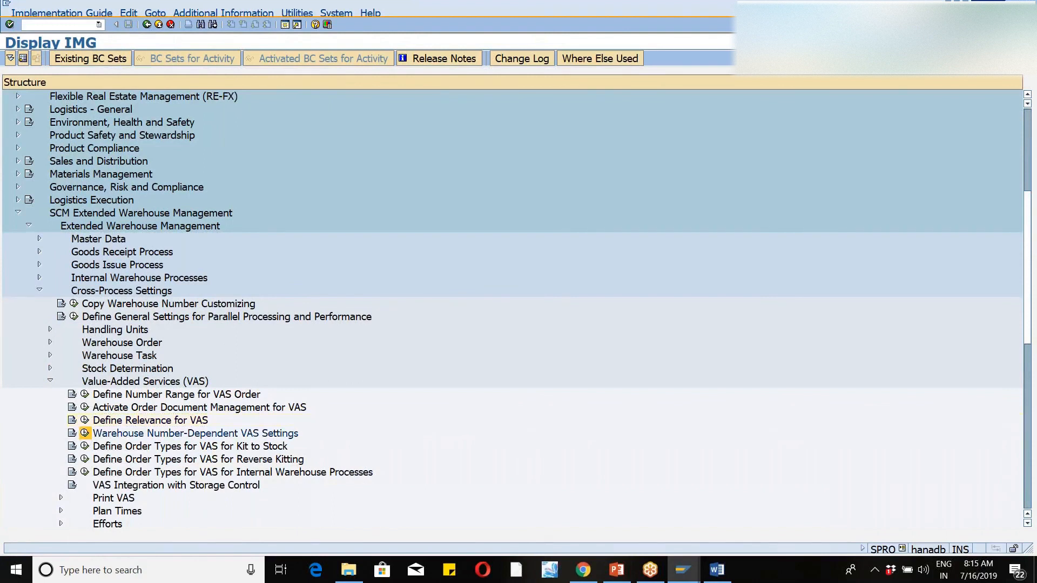
Open Warehouse Number-Dependent VAS Settings and position the list at warehouse WM46.
click(85, 432)
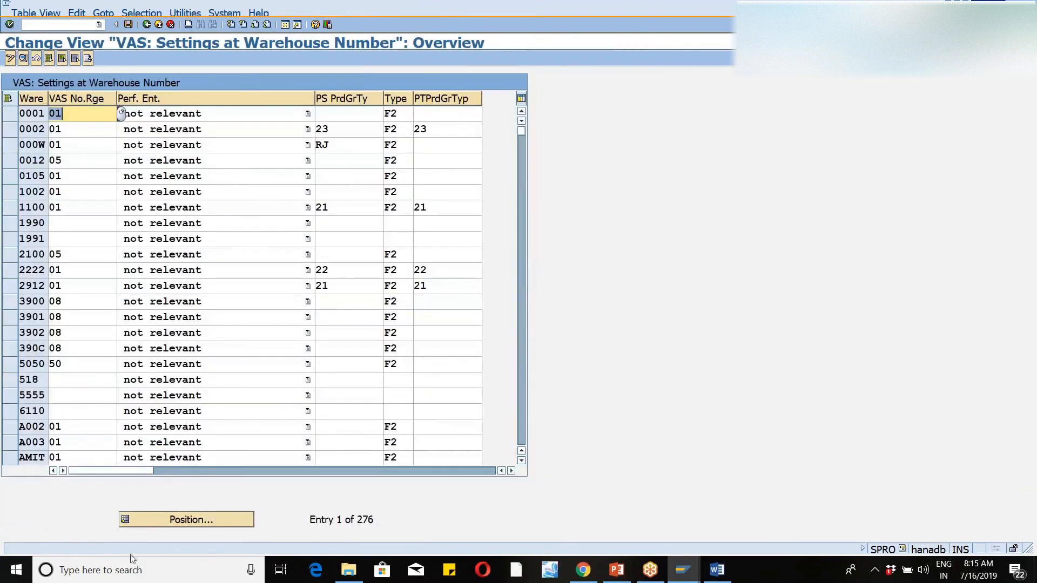
click(173, 524)
text(w)
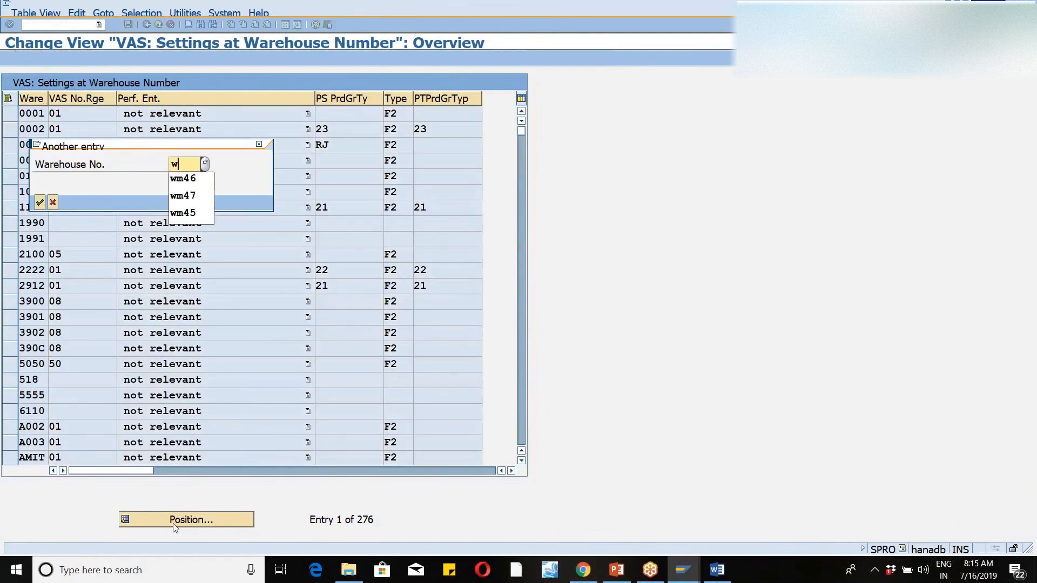
text(m46)
key(Return)
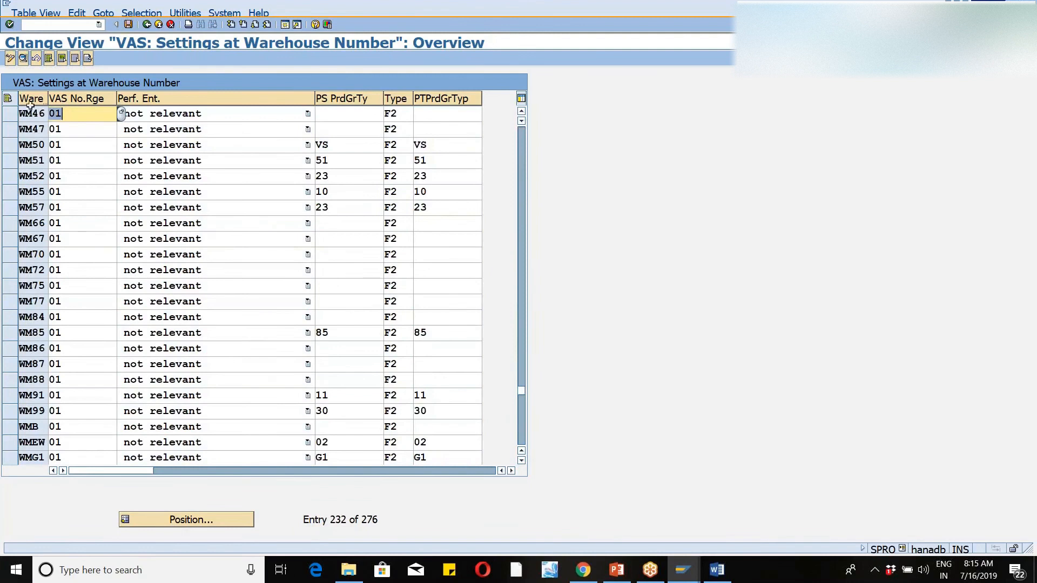
Set both the PS product group type and the PT product group type of warehouse WM46 to 46.
click(9, 115)
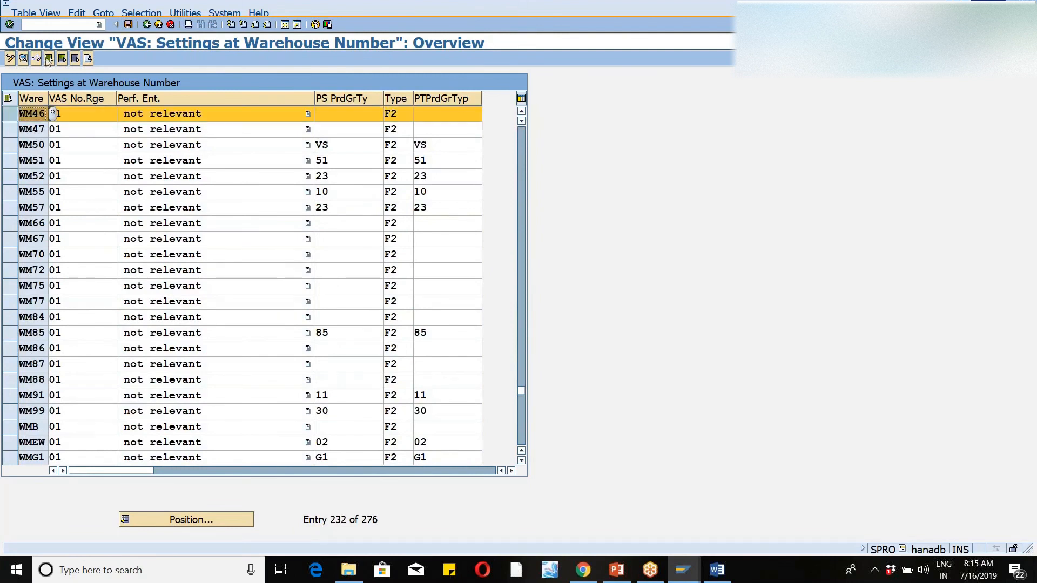
click(80, 115)
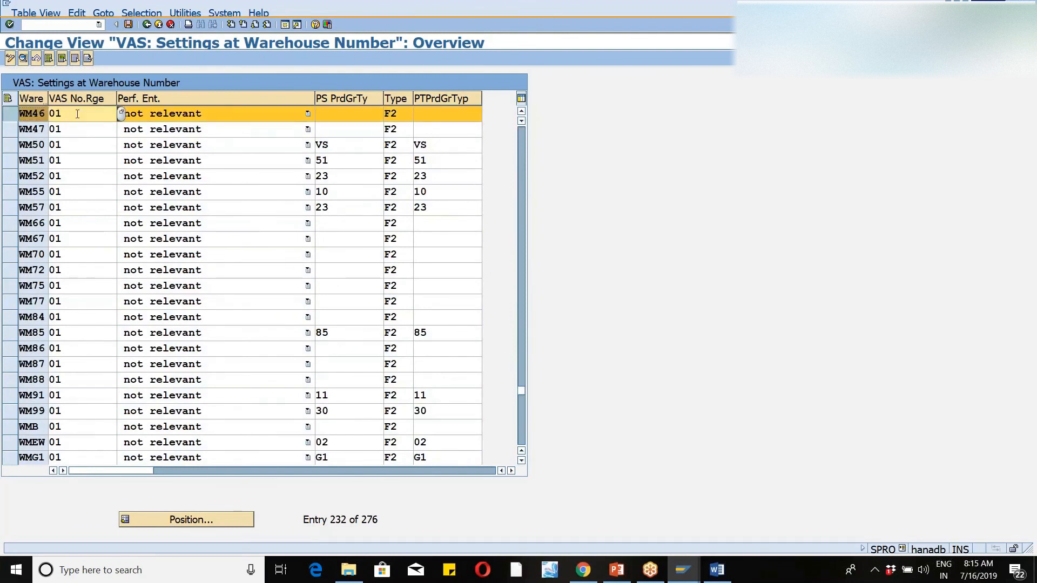
click(334, 116)
text(46)
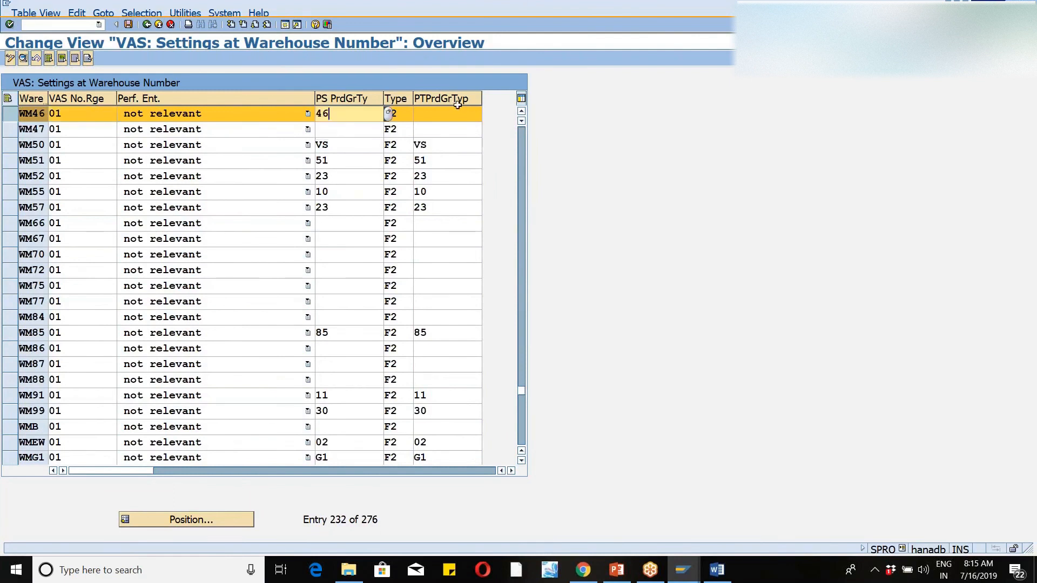
click(446, 120)
text(46)
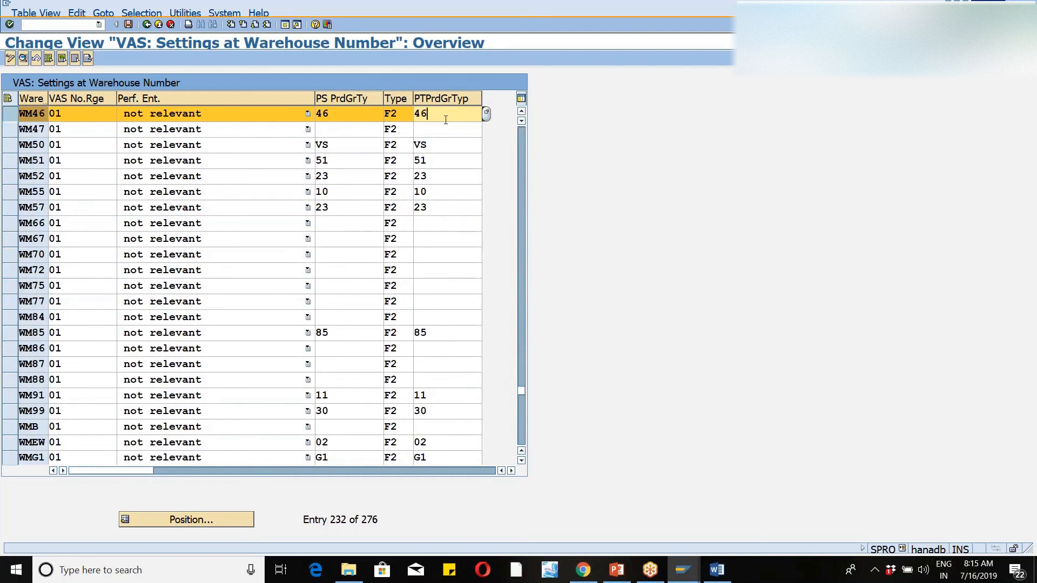
drag(413, 98, 453, 99)
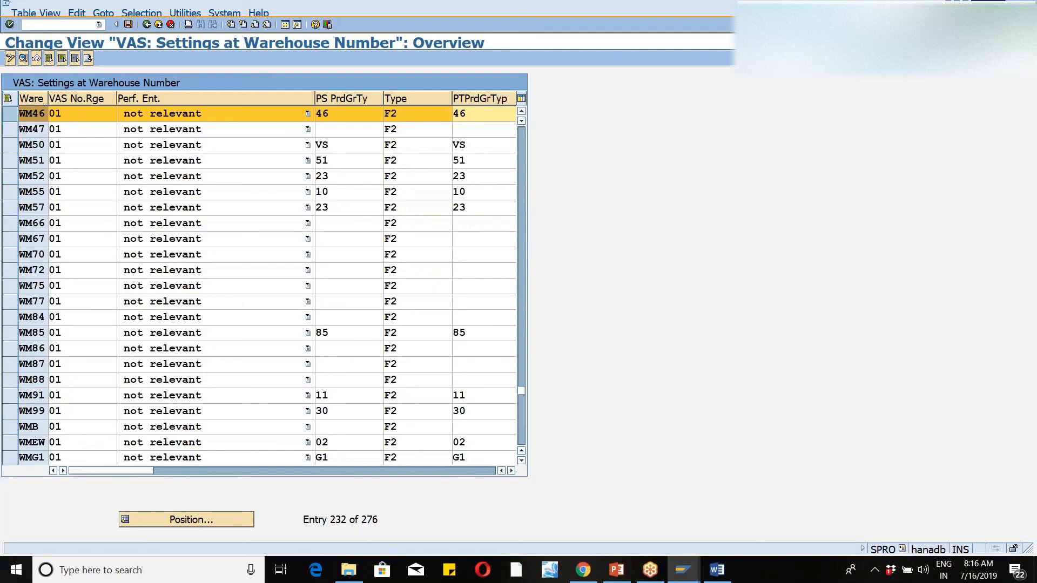
click(417, 120)
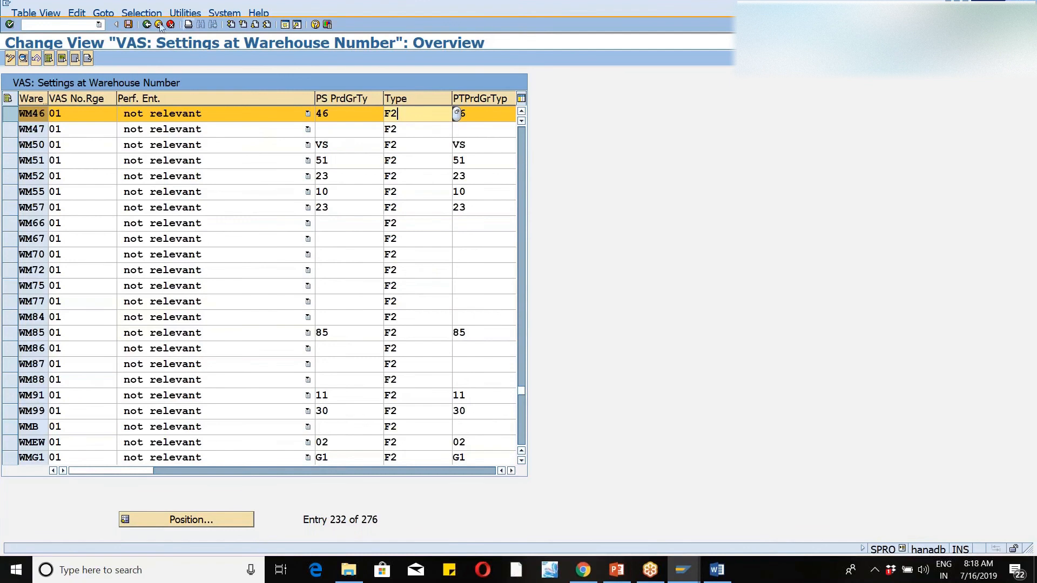
Leave the VAS warehouse settings, saving the changes to the proposed customizing request.
click(146, 27)
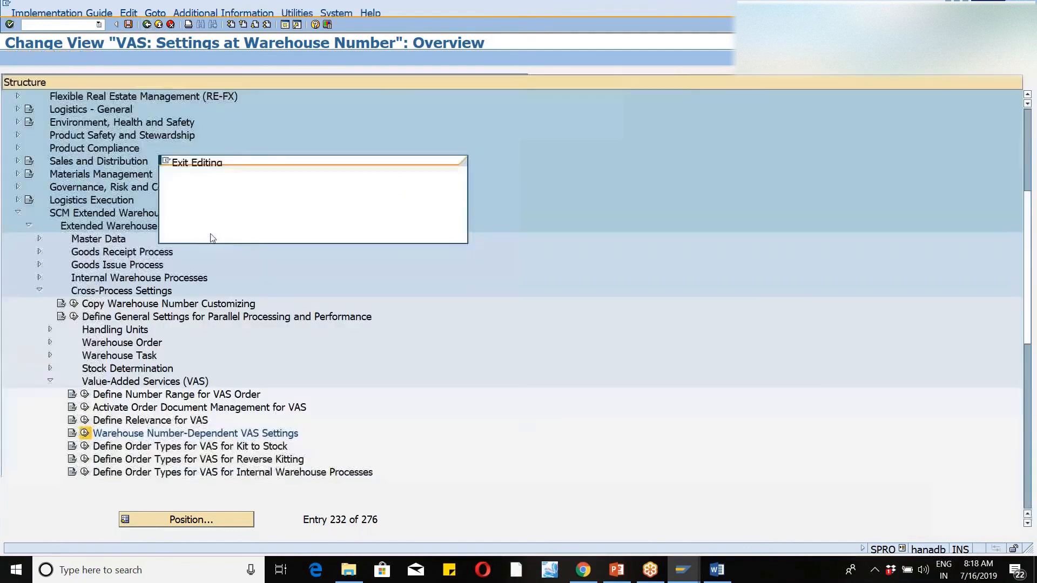
click(241, 229)
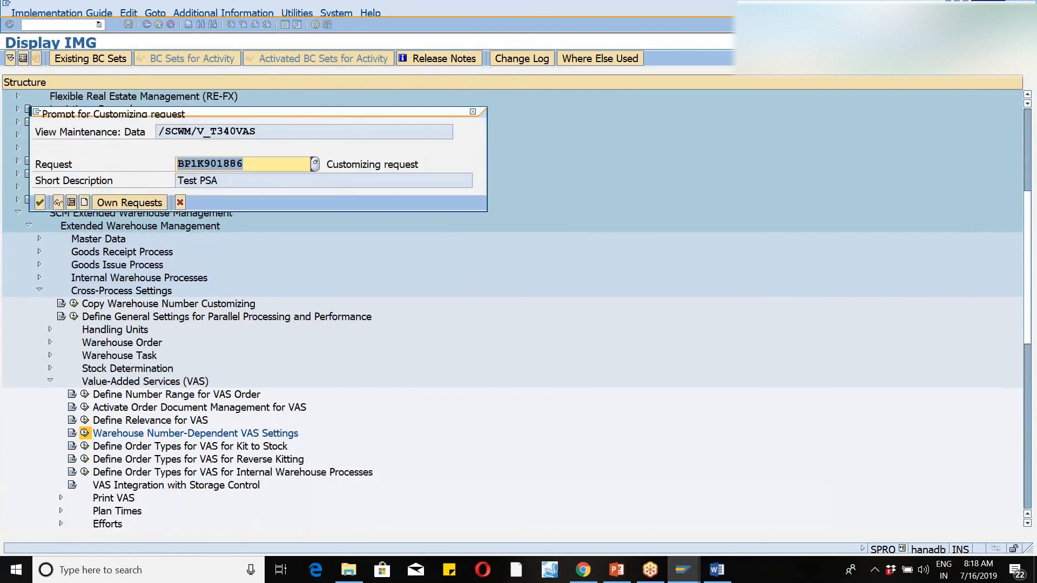
click(40, 205)
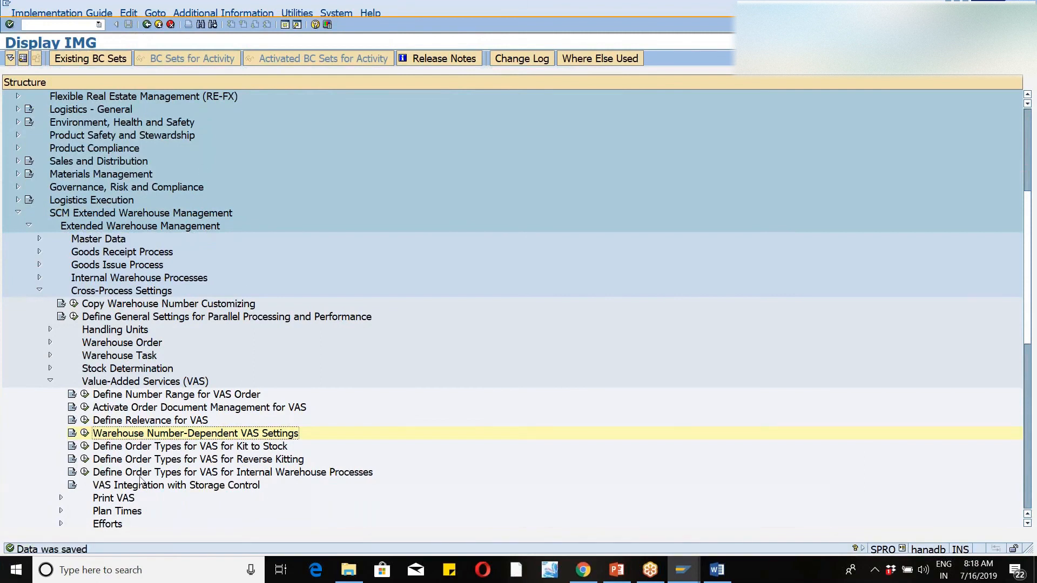
Expand Master Data and try to open Define Storage Type, declining to display the locked data.
click(40, 238)
click(74, 316)
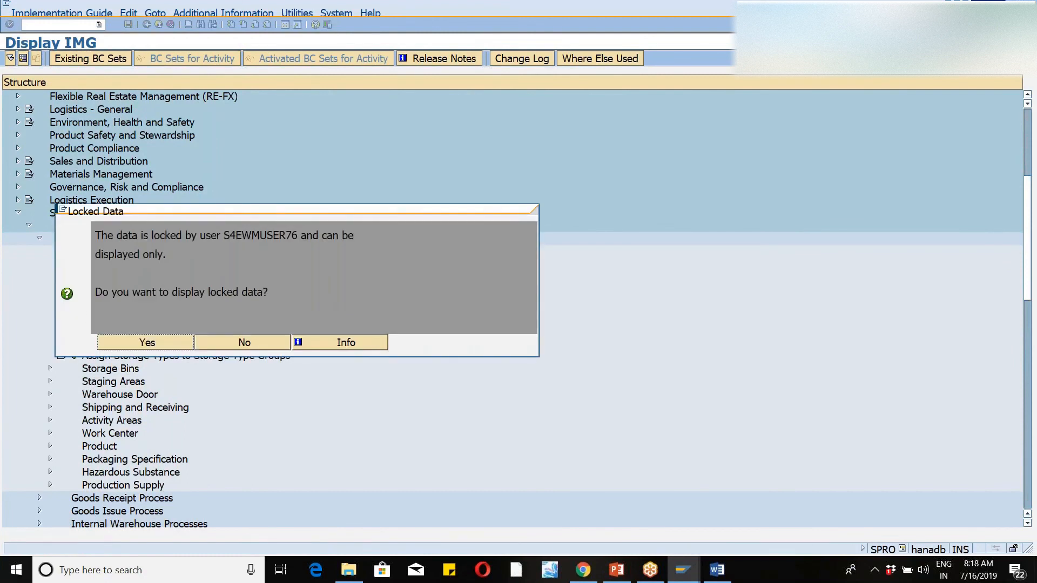
click(235, 344)
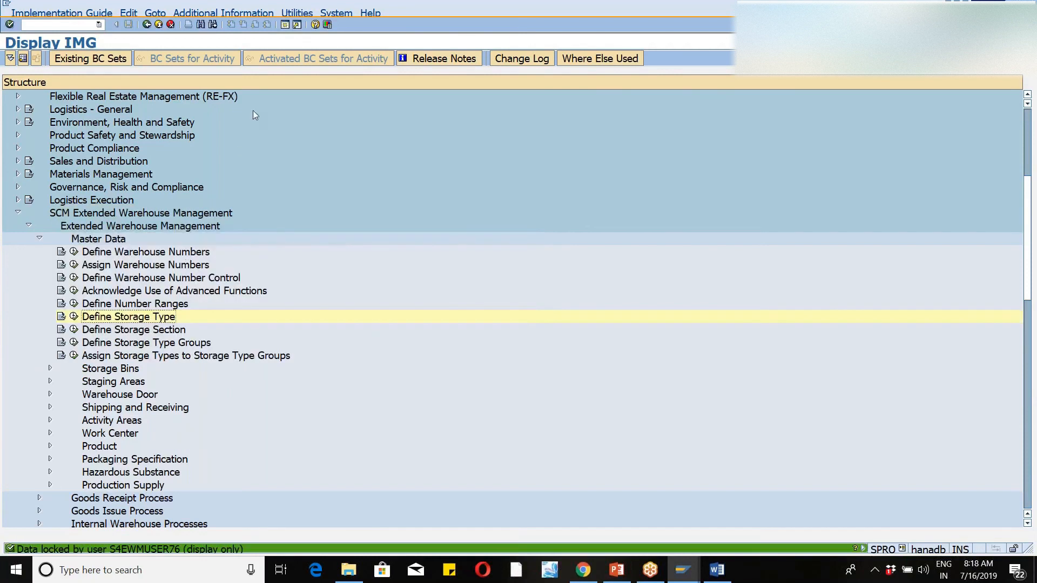
Open a new session and start transaction SM12 for lock entries.
click(285, 27)
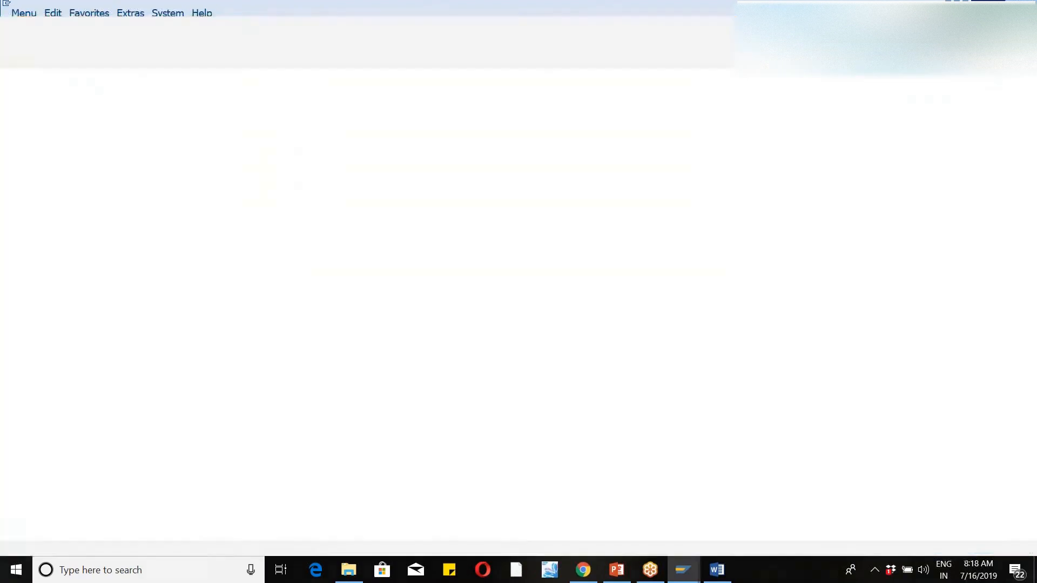
text(sm12)
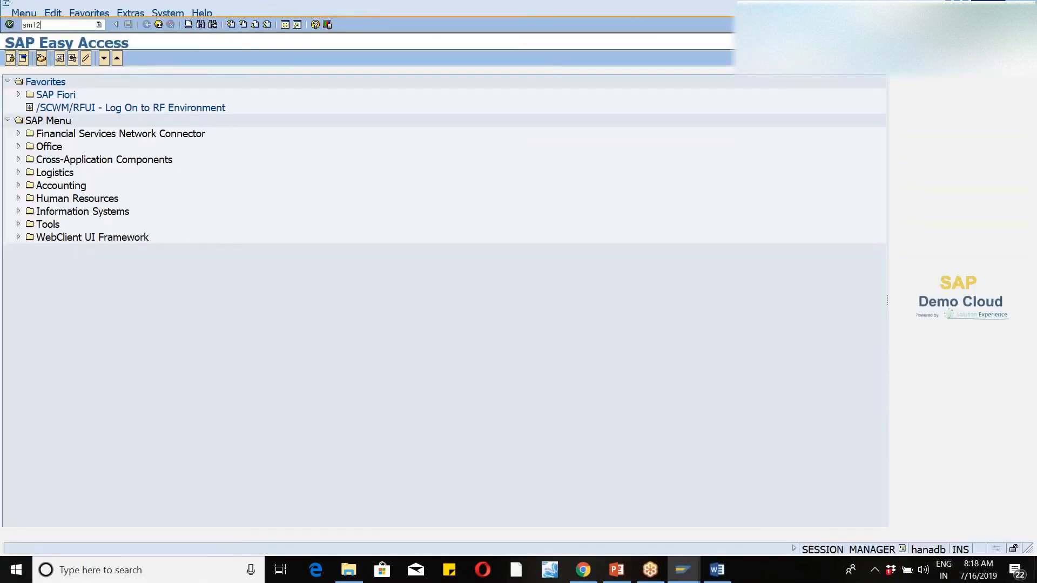
key(Return)
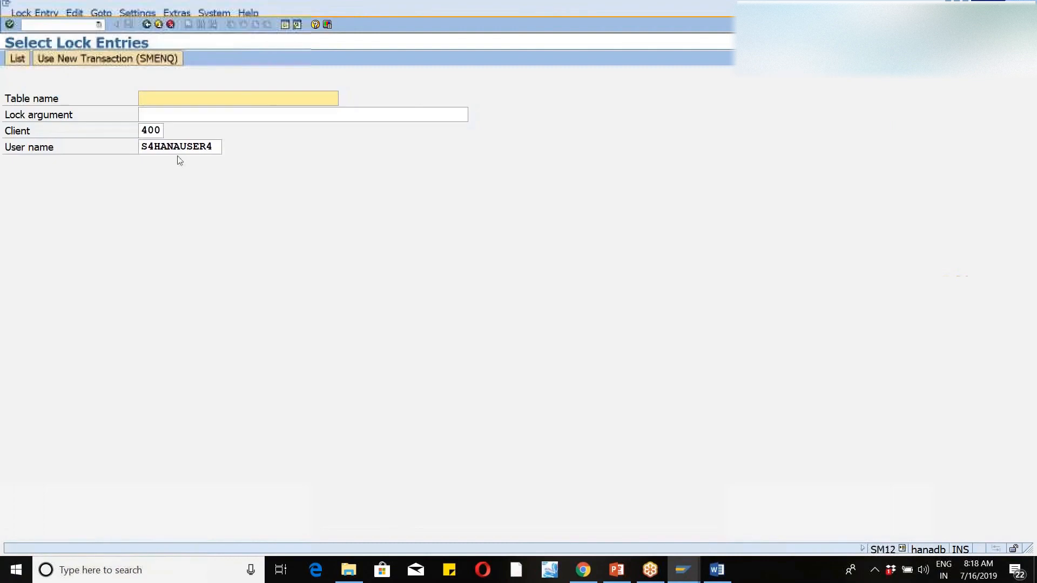
Run Define Storage Type again in the IMG session to check which user holds the lock, and return to SM12.
click(215, 147)
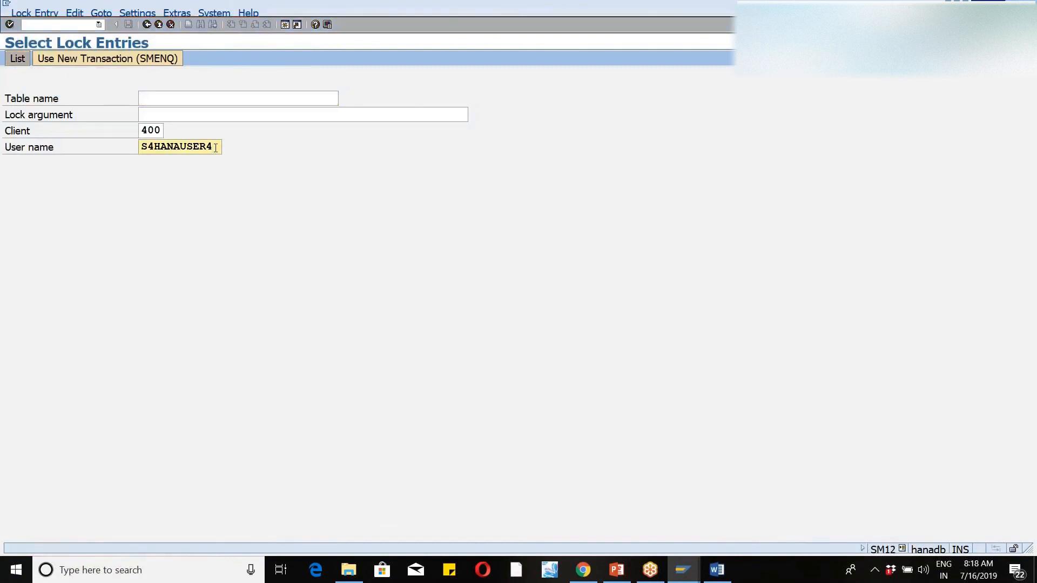
key(alt+Tab)
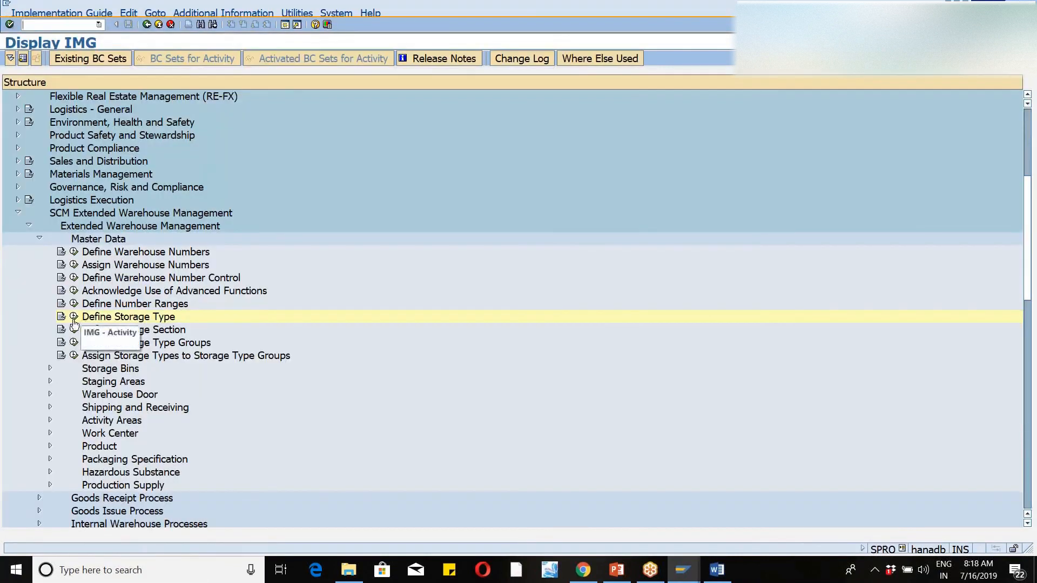
click(74, 317)
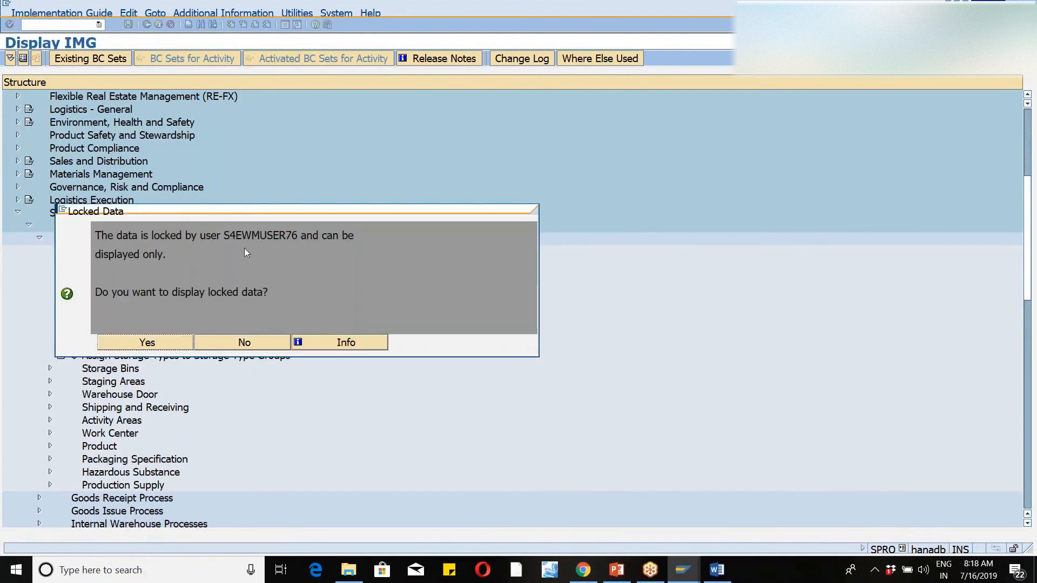
key(alt+Tab)
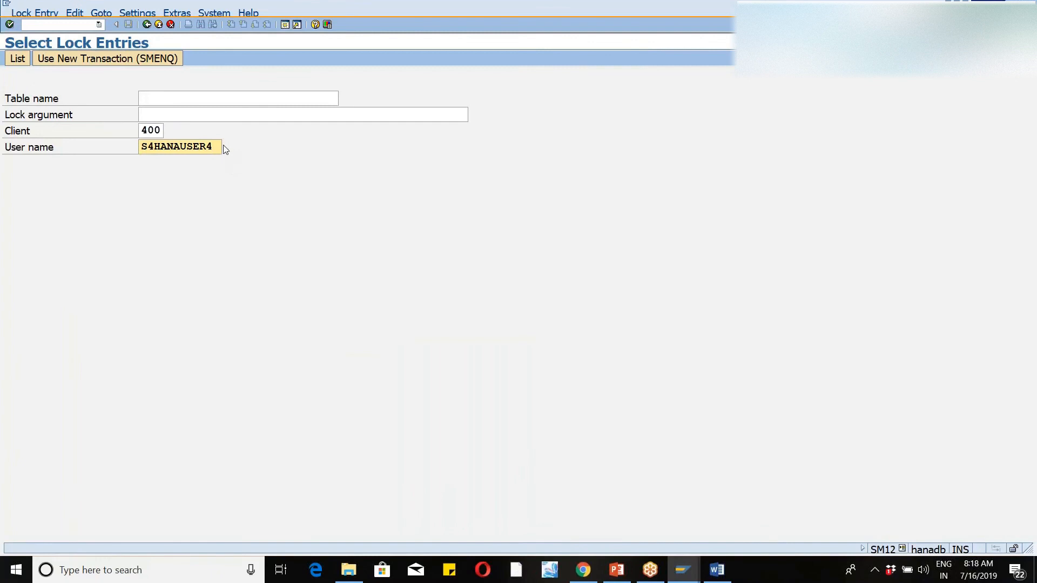
Replace the user name with the locking user's ID and list that user's lock entries in client 400.
key(BackSpace)
key(BackSpace)
key(BackSpace)
key(BackSpace)
key(BackSpace)
key(BackSpace)
key(BackSpace)
key(BackSpace)
key(BackSpace)
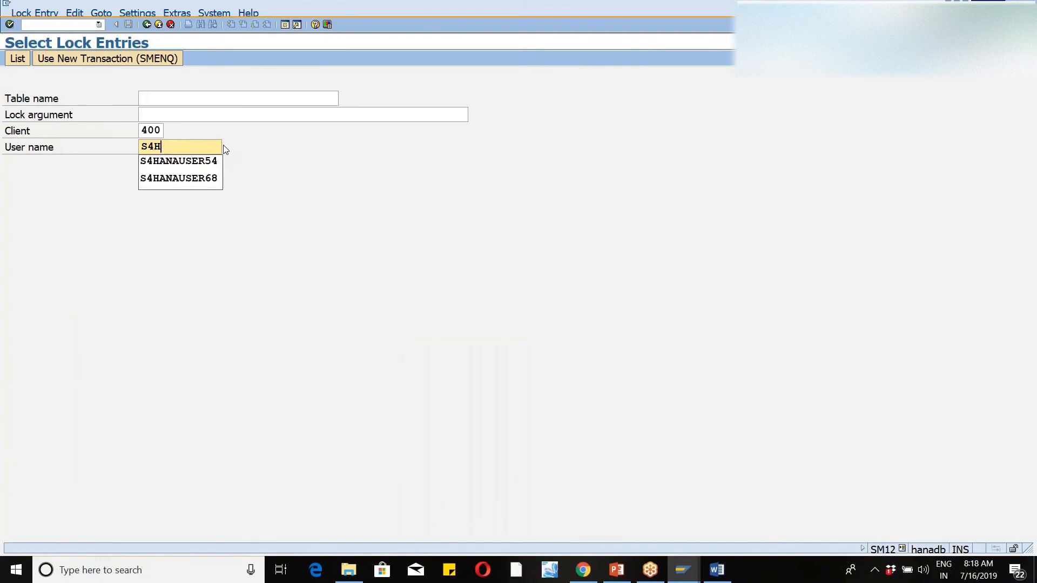
text(ewmuser76)
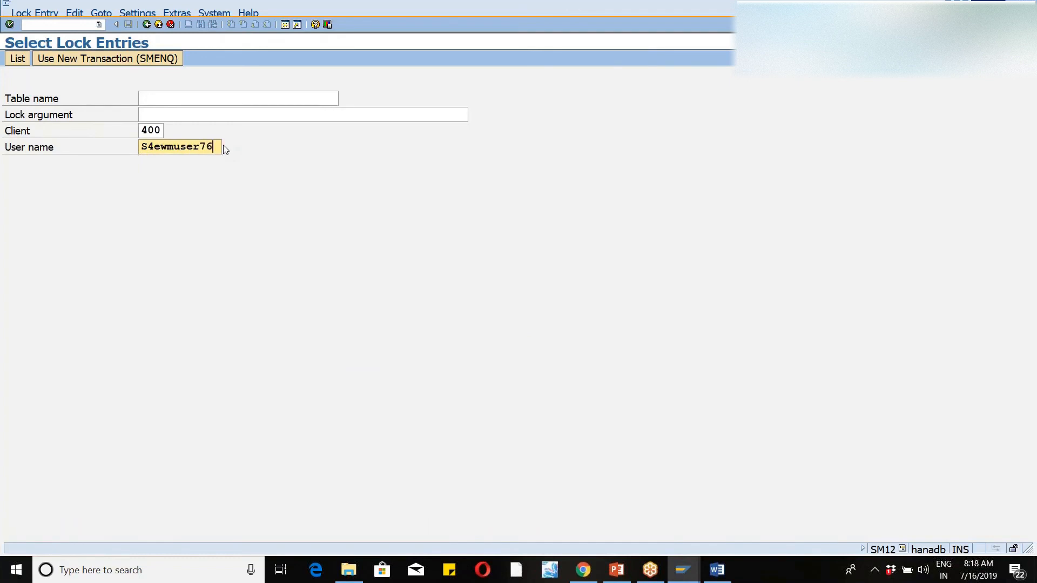
key(Return)
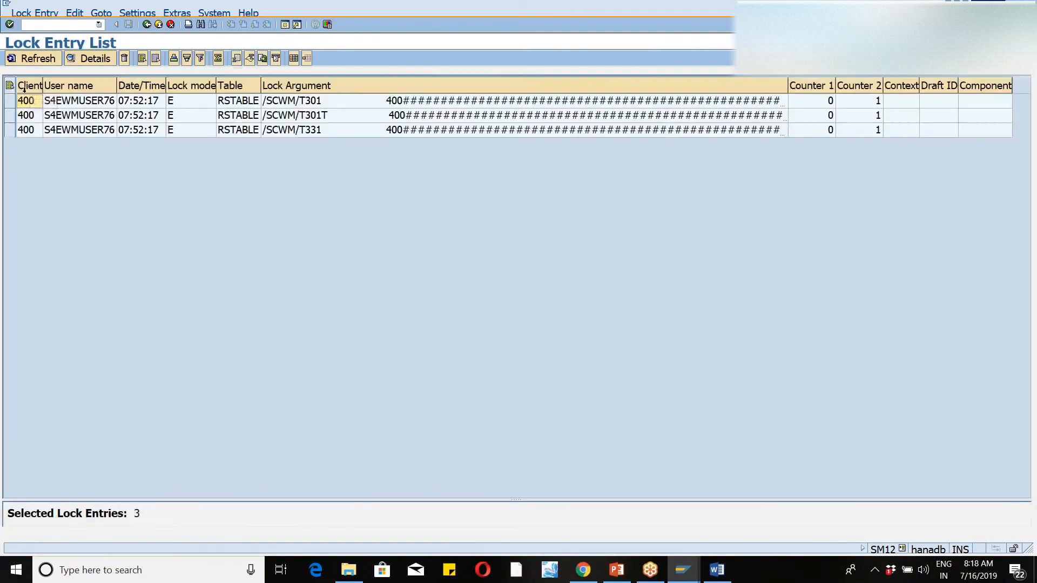
Delete all listed lock entries of the locking user and close the help text.
click(9, 85)
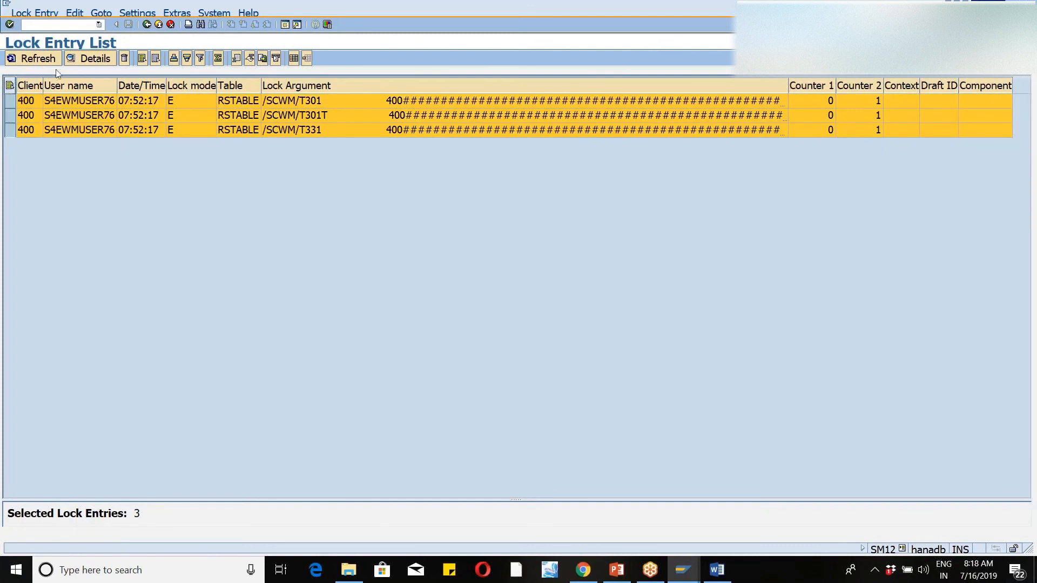
click(124, 58)
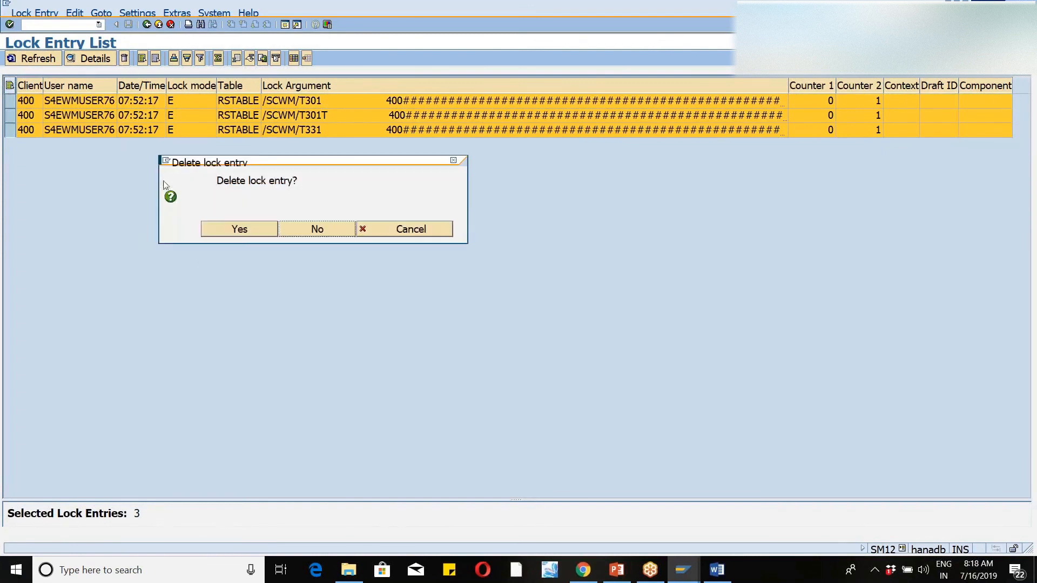
click(224, 229)
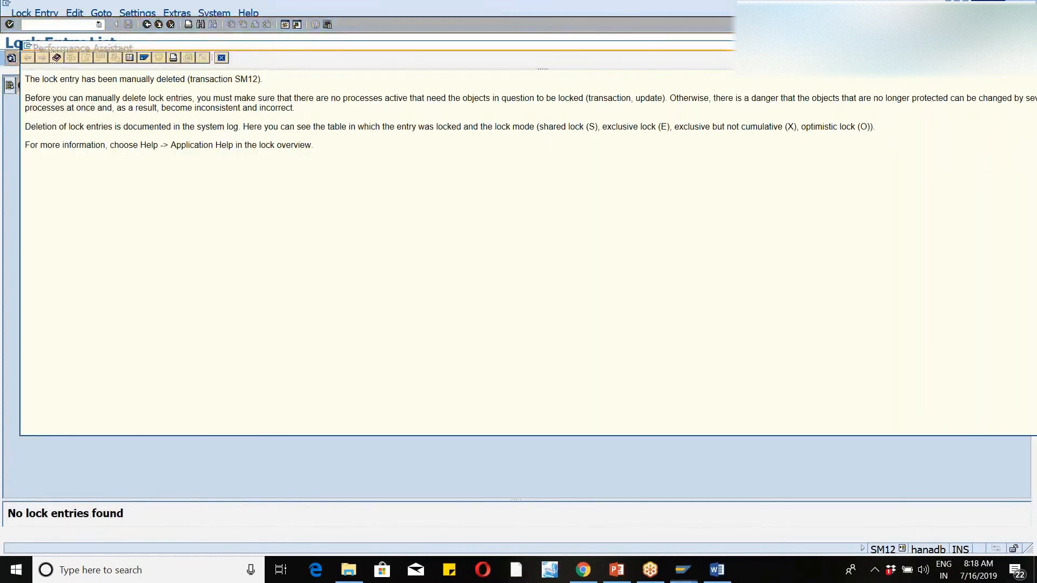
key(Escape)
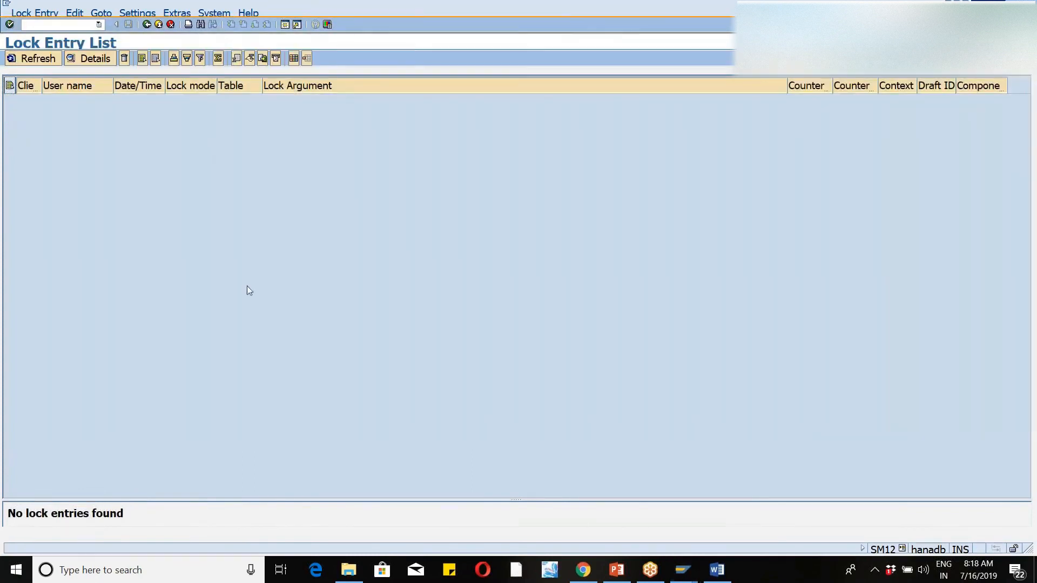
Exit the SM12 session and decline the locked-data prompt in the IMG.
click(158, 24)
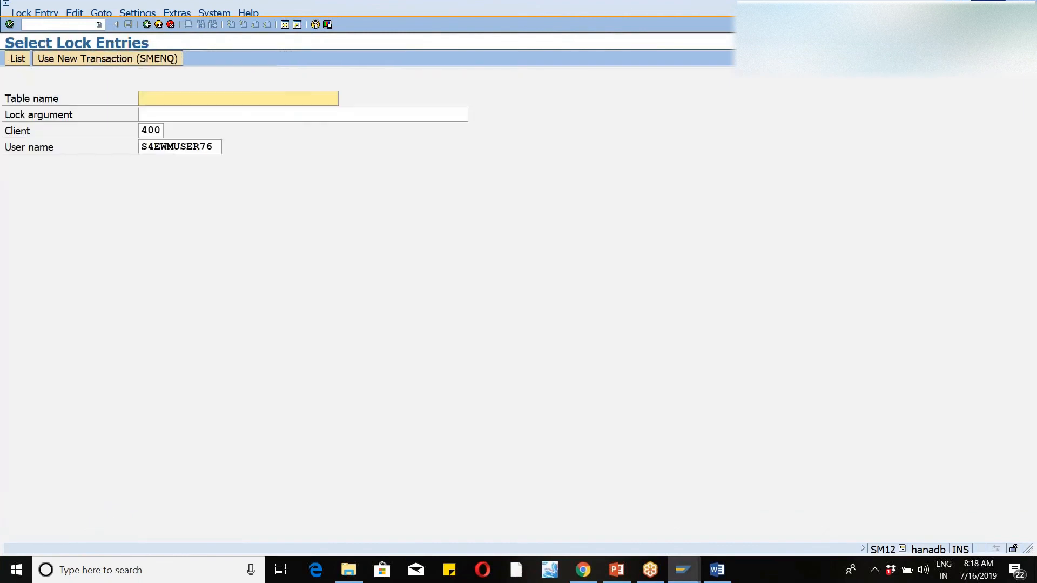
click(158, 25)
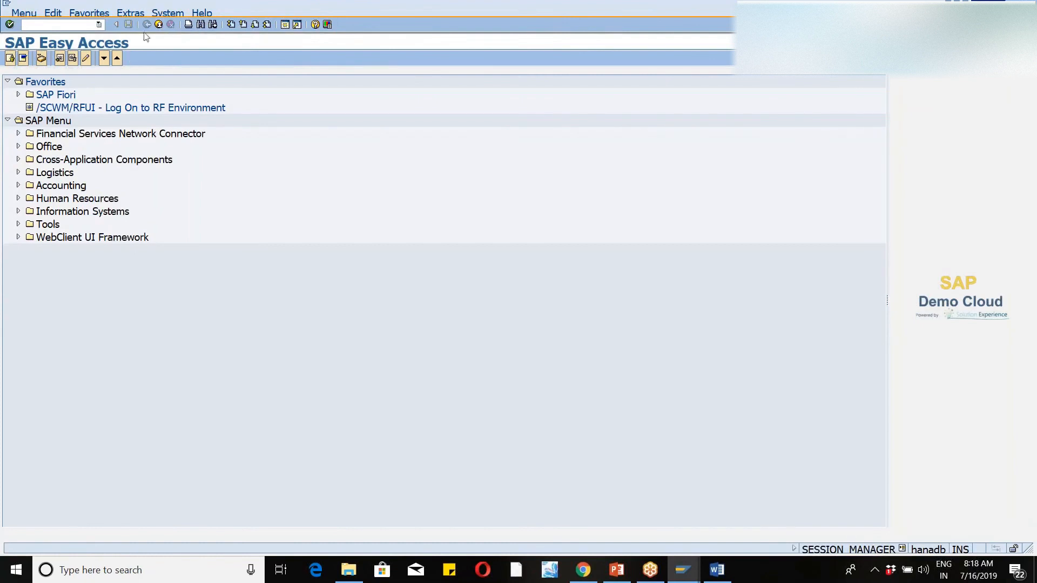
click(157, 25)
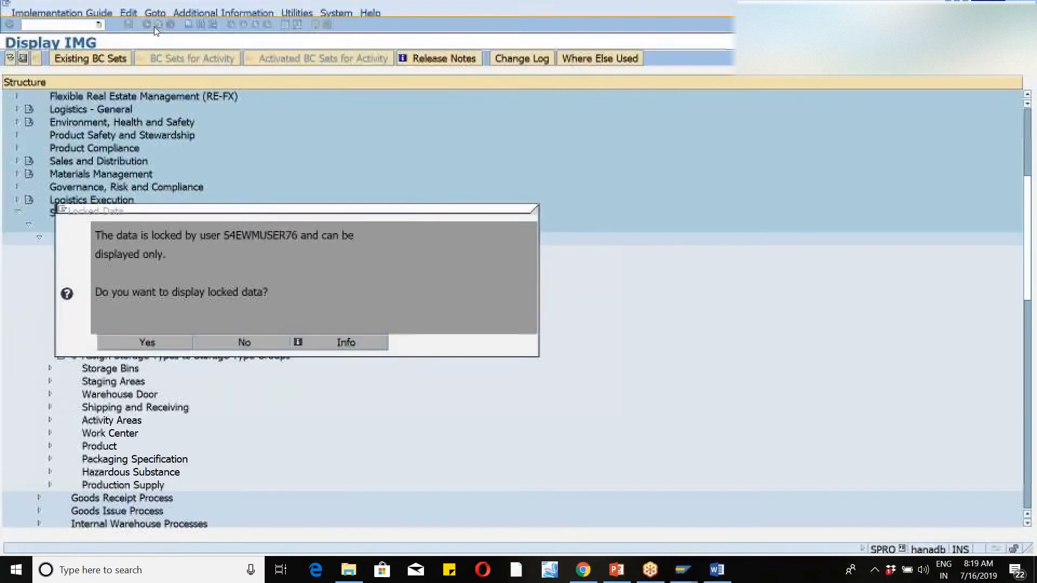
click(226, 342)
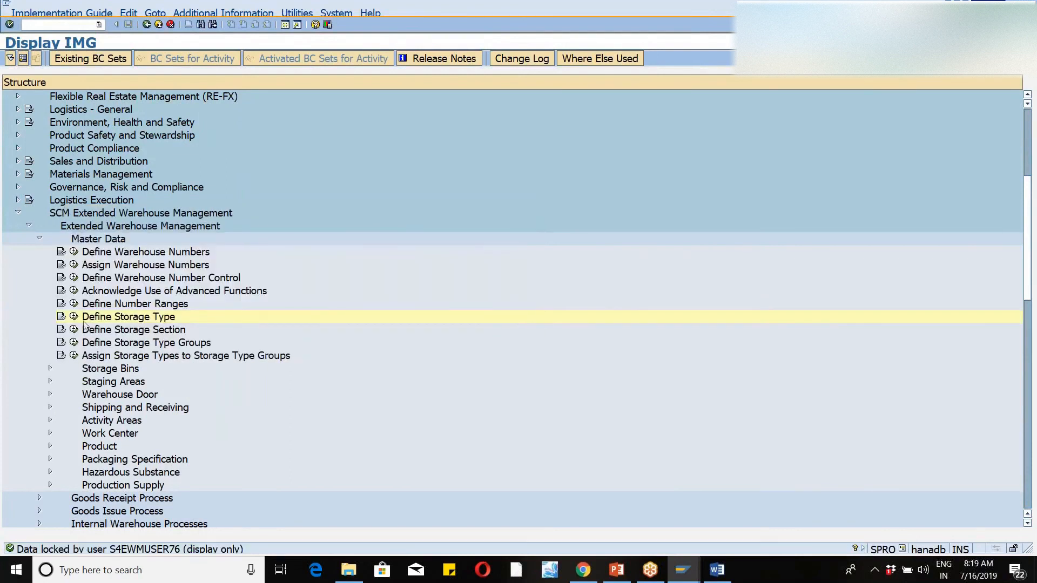
Open Define Storage Type and display the details of storage type 0010 in warehouse 0001.
click(75, 317)
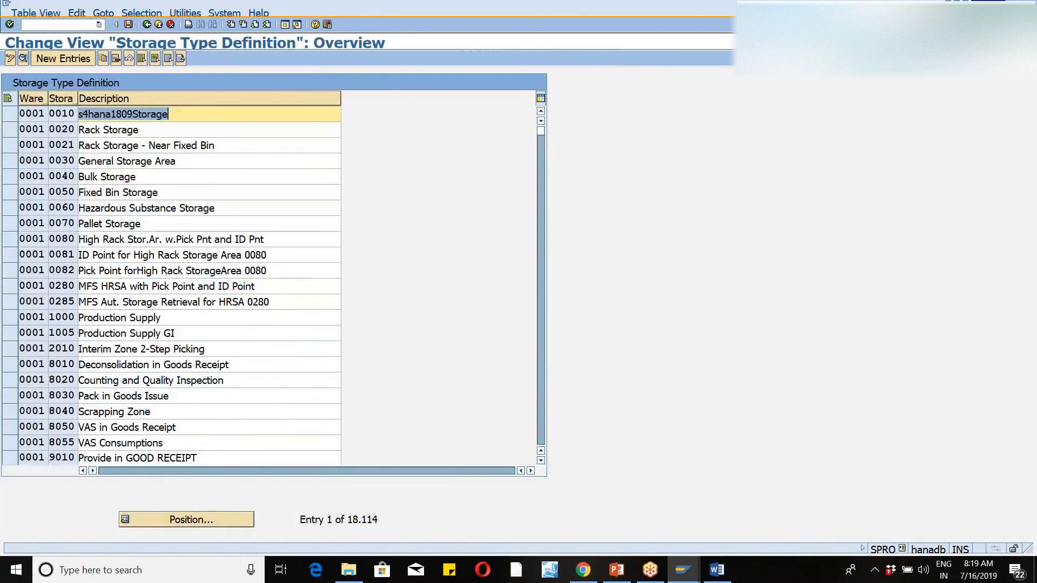
click(10, 113)
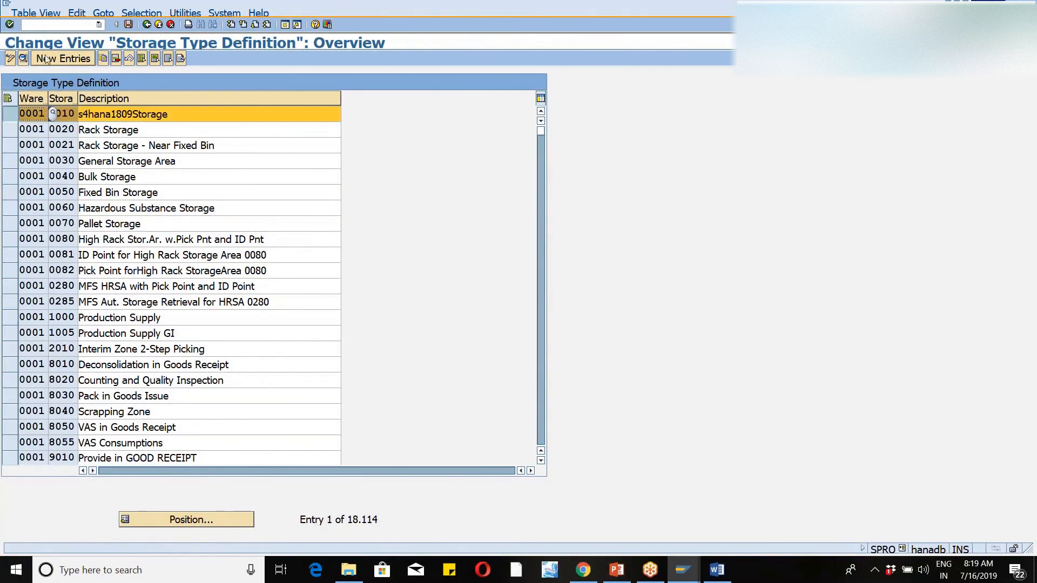
click(24, 58)
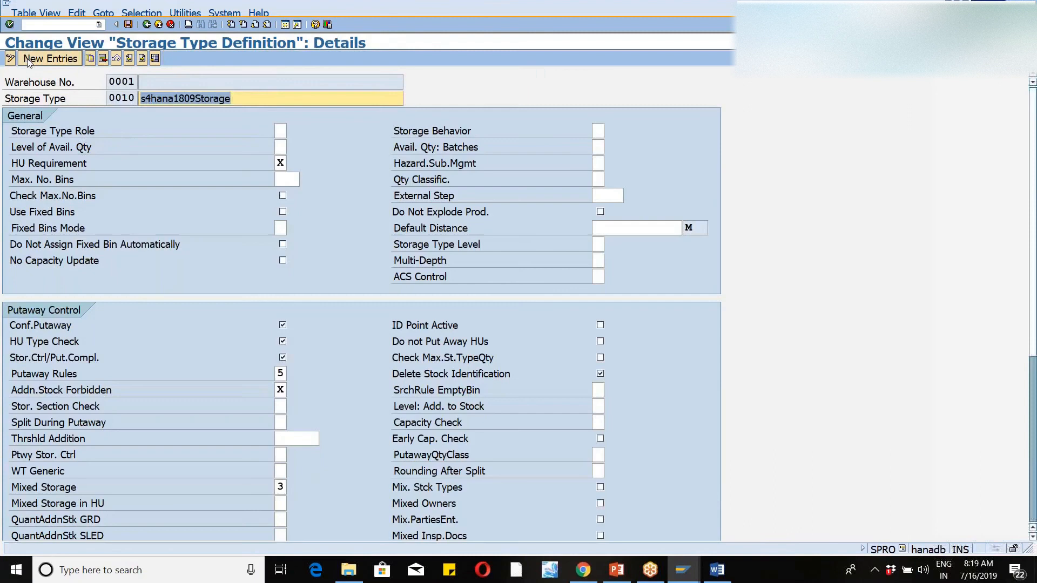
Review the available Storage Type Role values for storage type 0010 and close the list without choosing one.
click(281, 129)
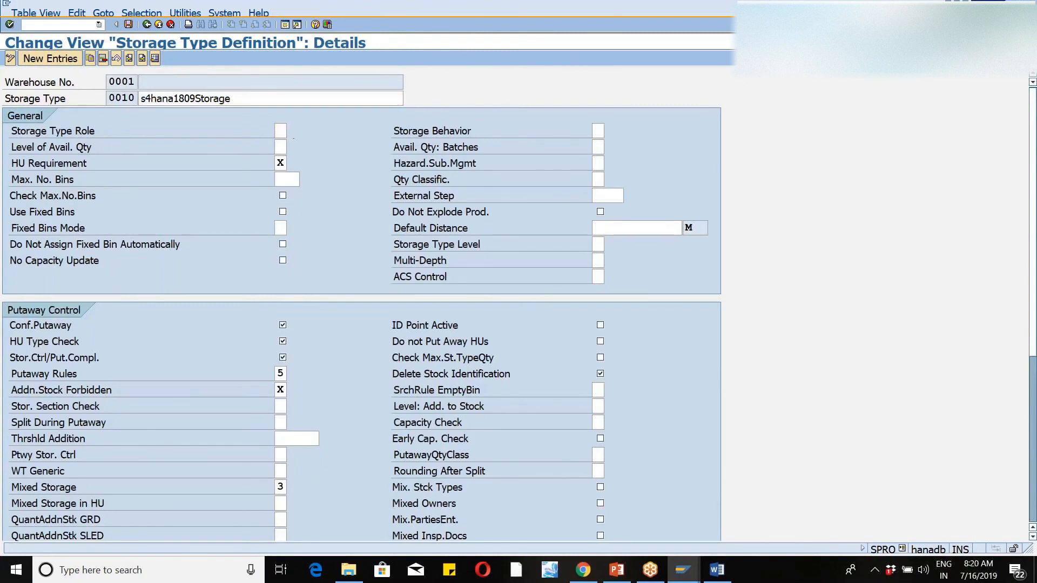
key(F4)
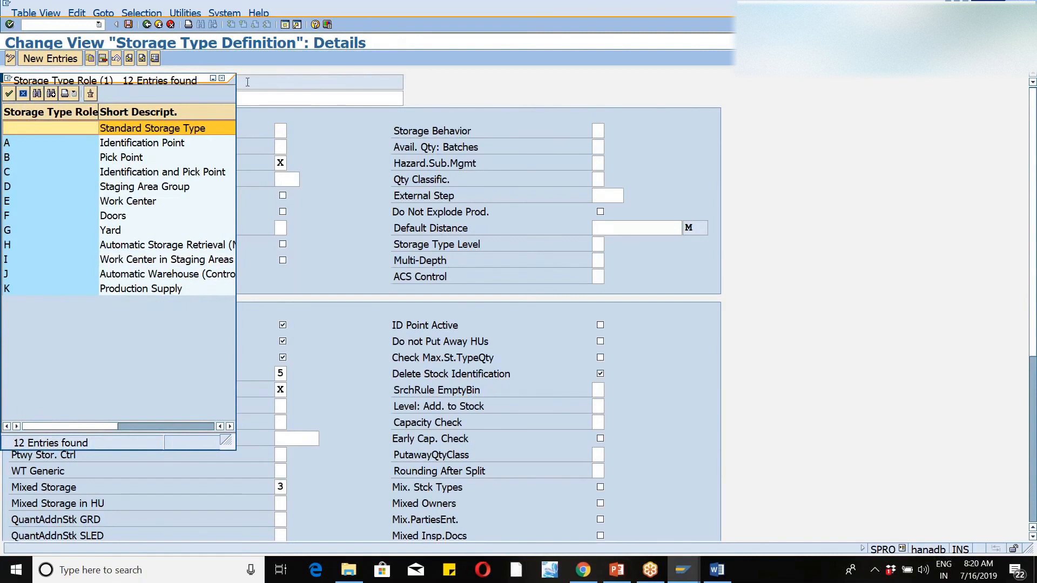
click(222, 79)
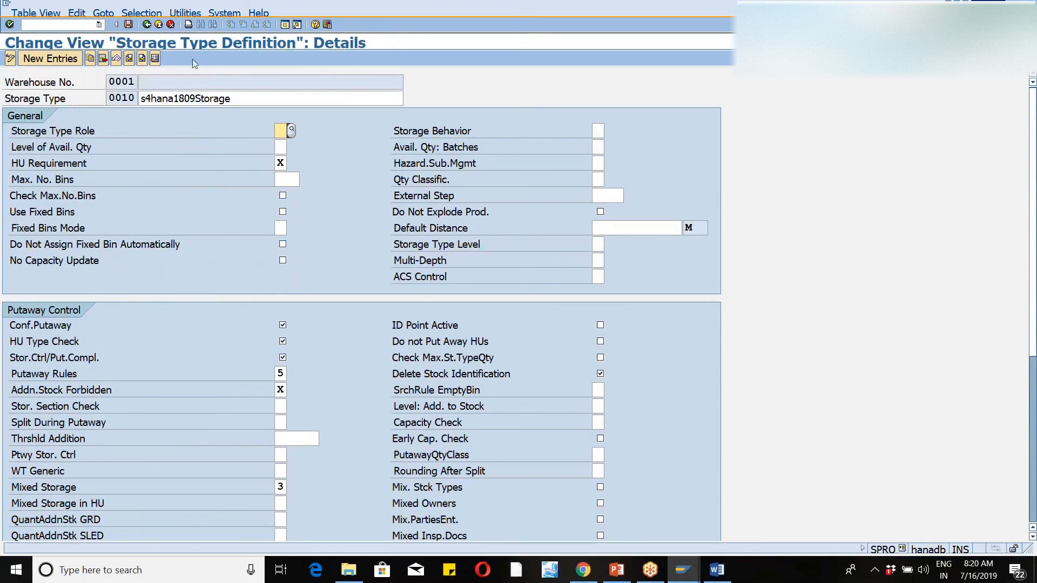
Return to the storage type overview, jump to warehouse WM46, storage type 8050, and display its details.
click(151, 26)
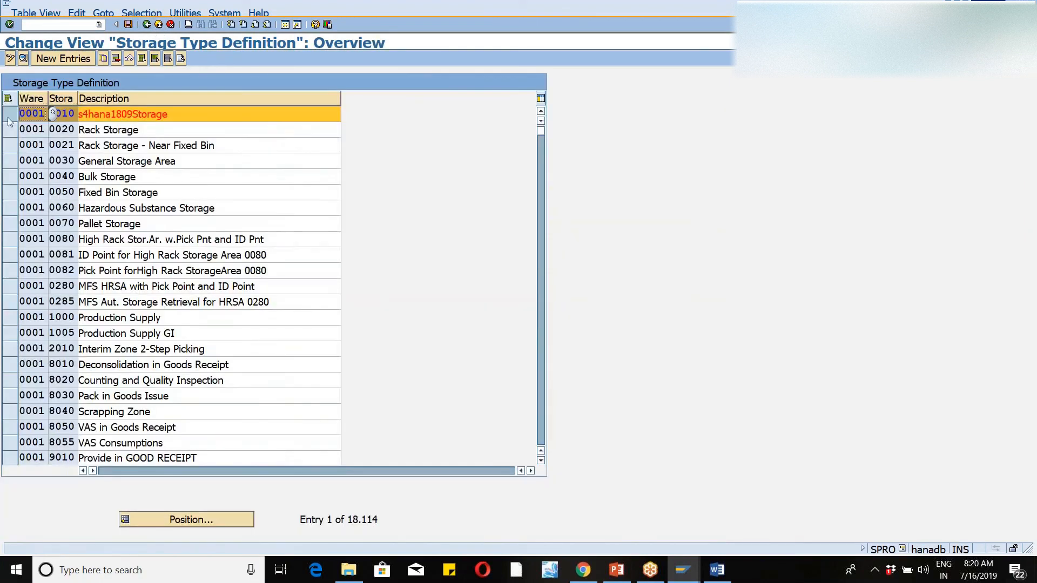
click(171, 518)
text(wm46)
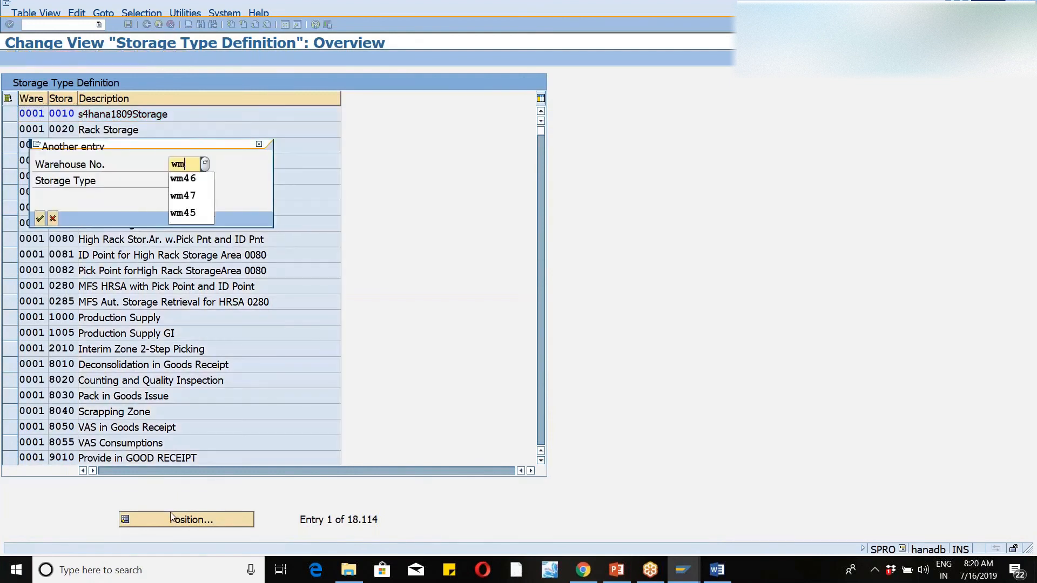
key(Tab)
text(8050)
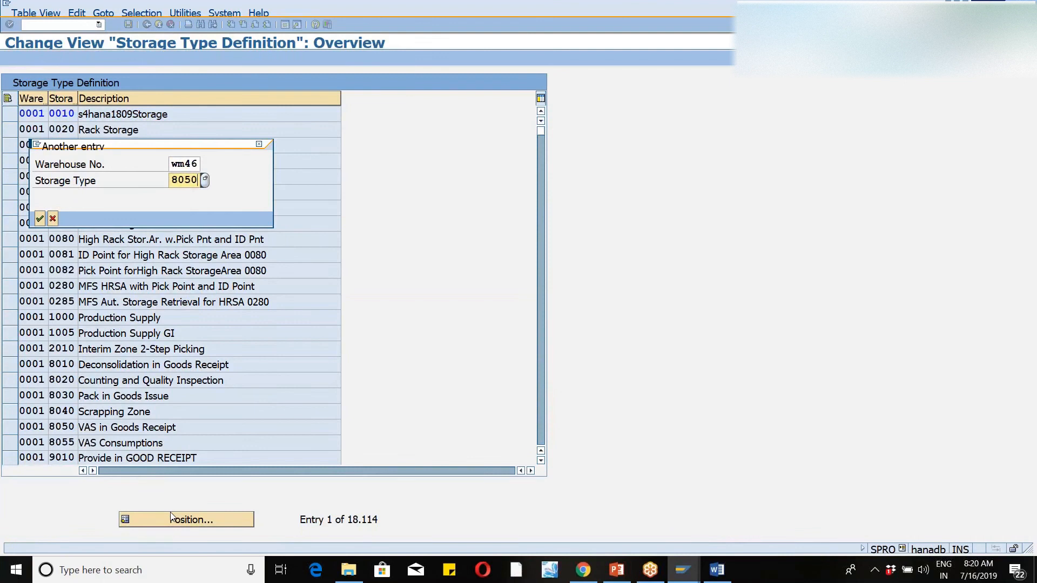
key(Return)
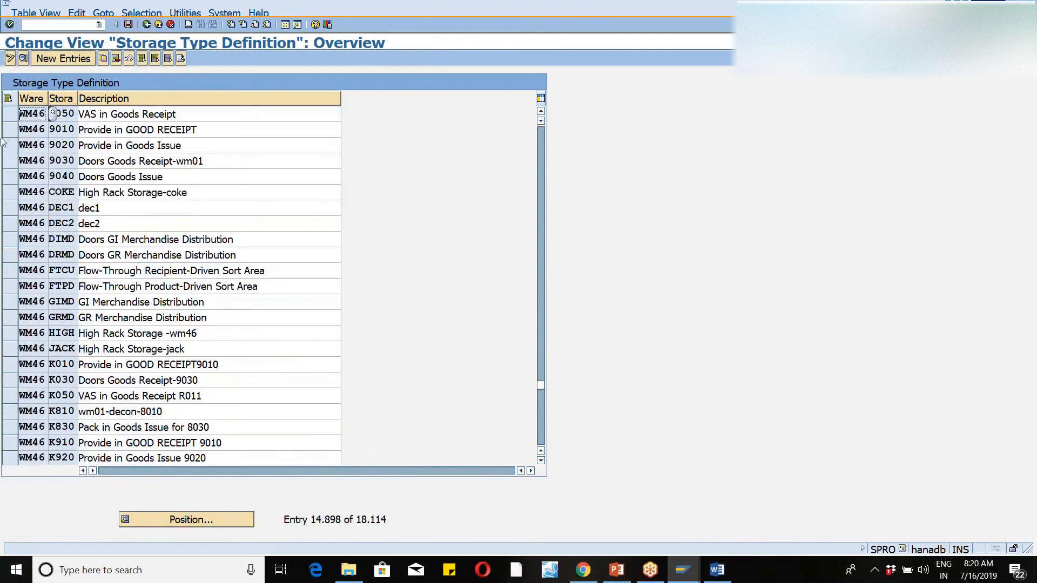
click(14, 114)
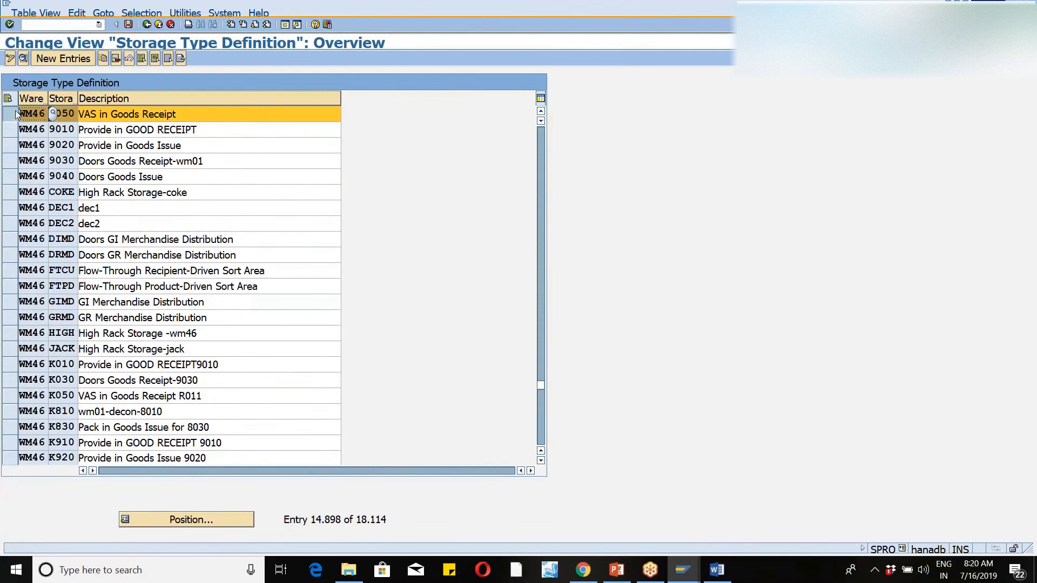
click(22, 60)
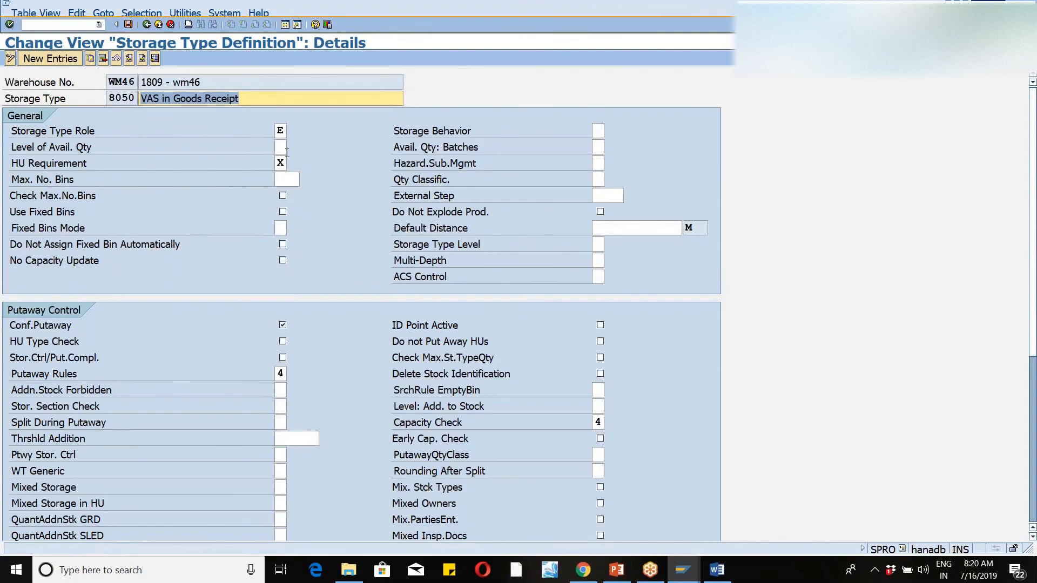
Save the storage type definition and go back to the IMG structure.
click(129, 25)
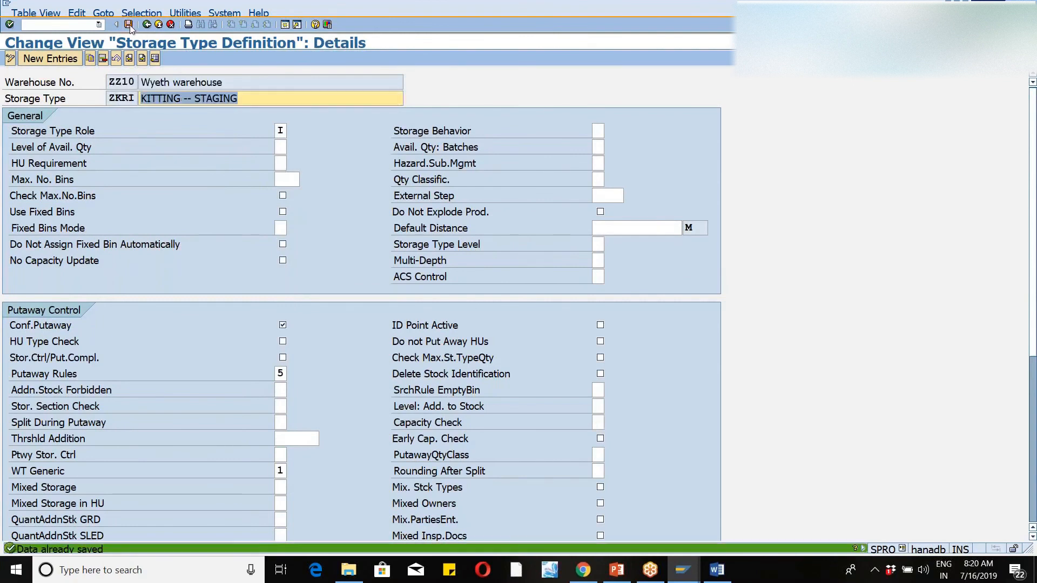
click(148, 25)
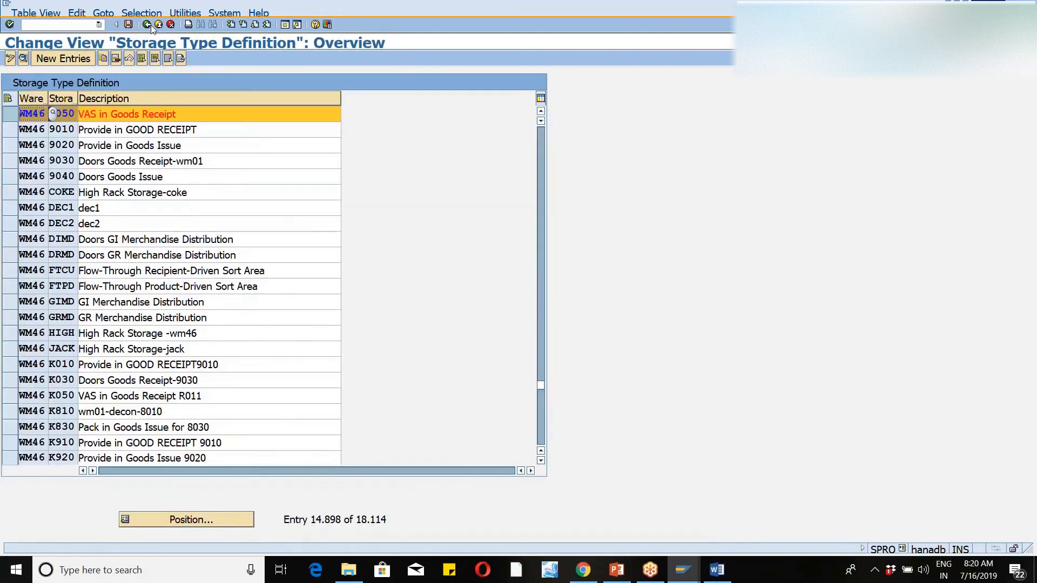
click(150, 26)
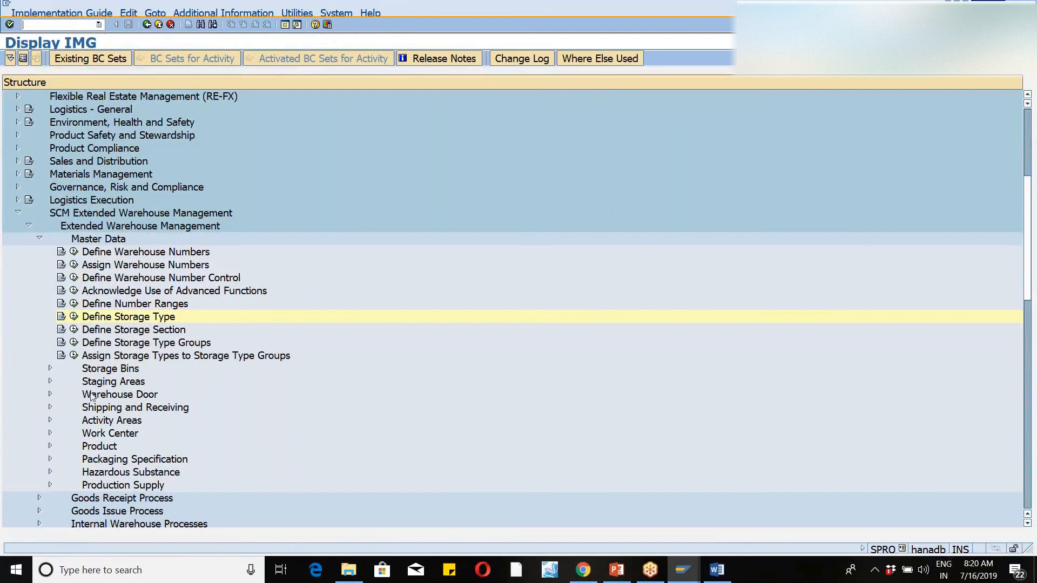
Open Define Work Center in the IMG master data and position the list at warehouse WM46, work center VAS.
click(50, 433)
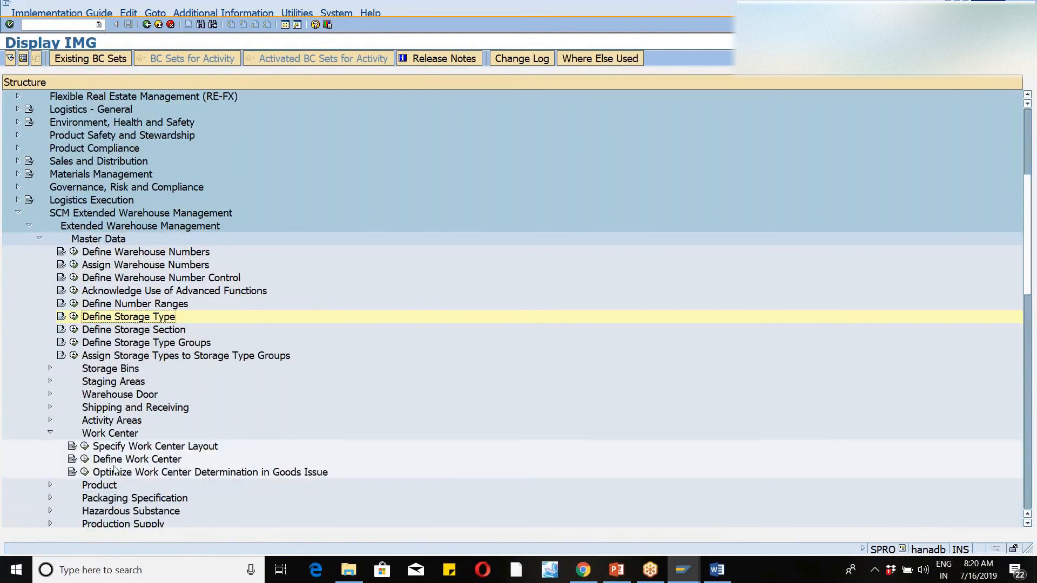
click(85, 459)
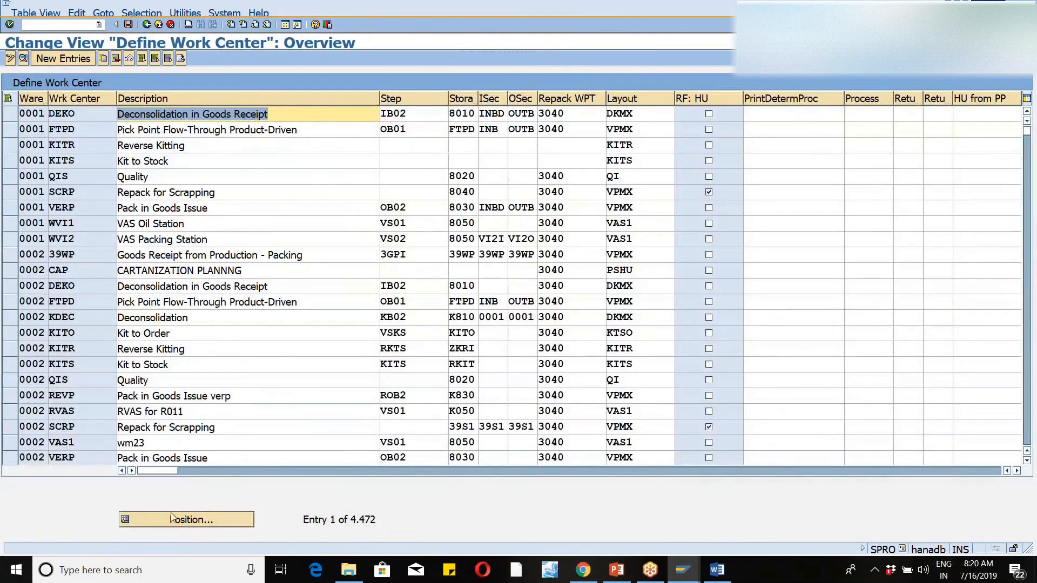
click(173, 518)
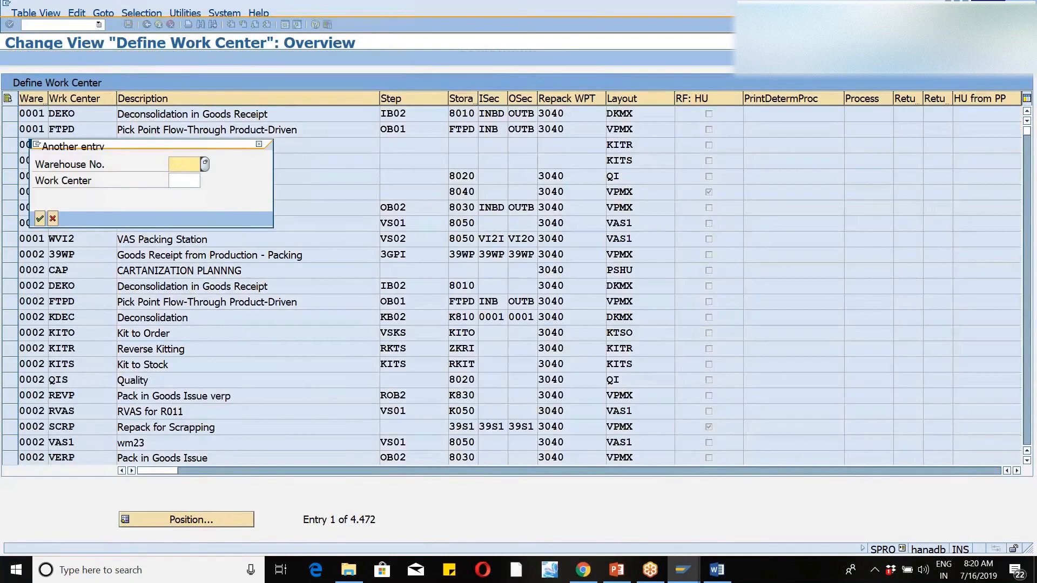
text(wm45)
key(Tab)
key(Up)
key(Right)
key(Right)
key(Right)
key(Delete)
text(6)
key(Tab)
text(vas)
key(Return)
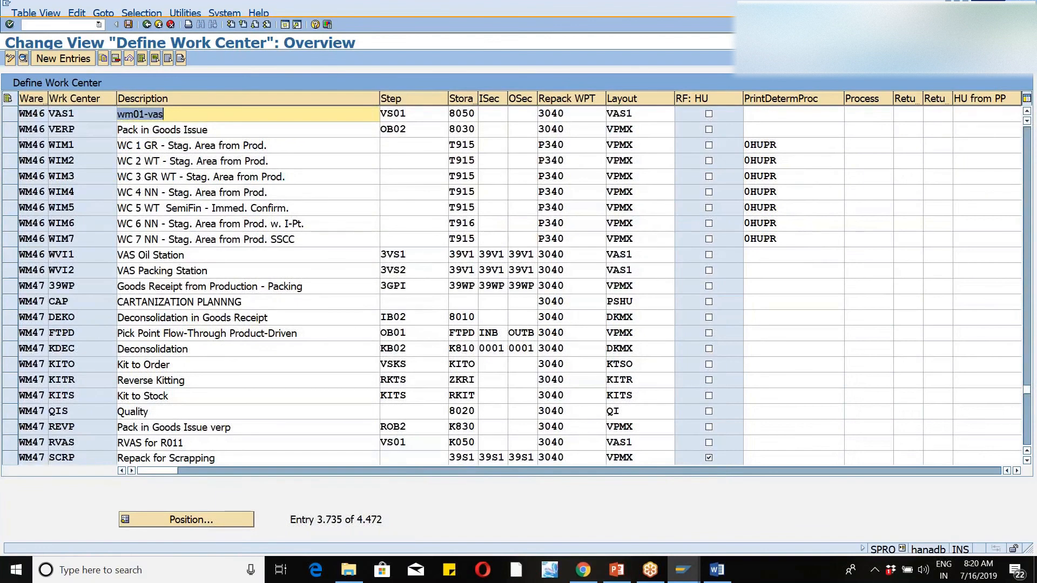
Display the details of work center VAS1 in warehouse WM46 and save the view.
click(11, 130)
click(11, 129)
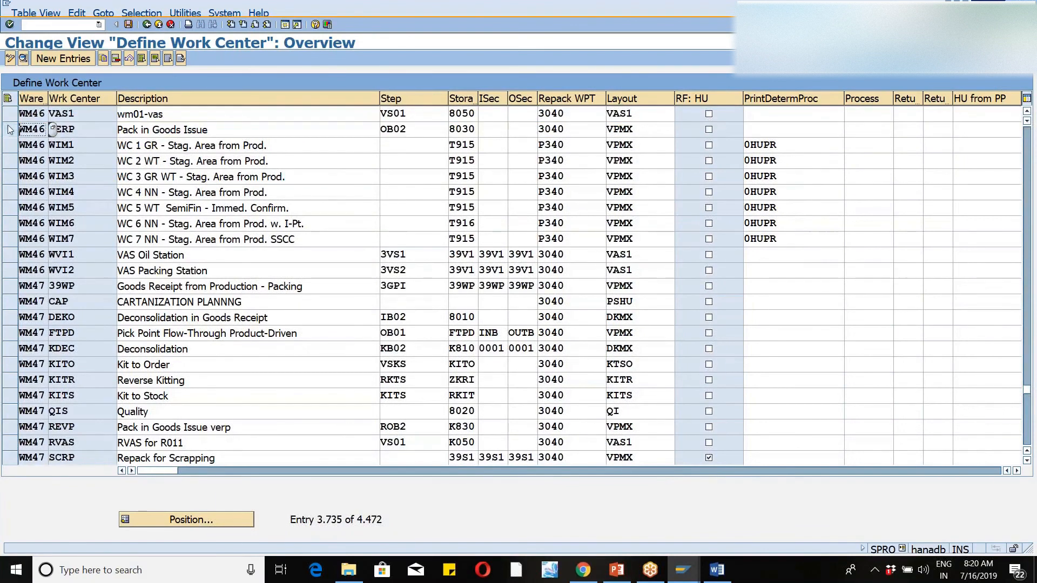
click(9, 114)
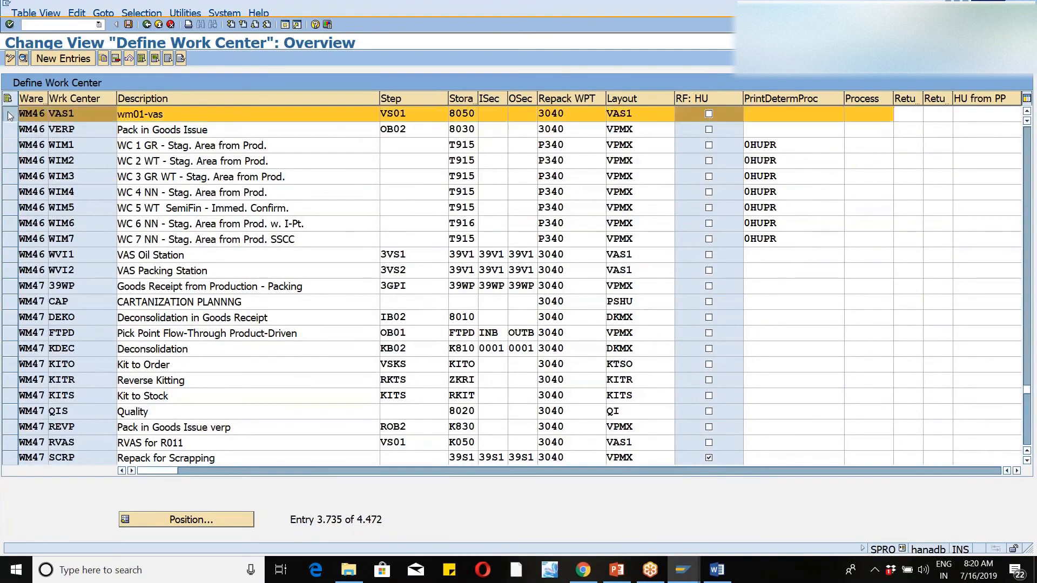
click(23, 58)
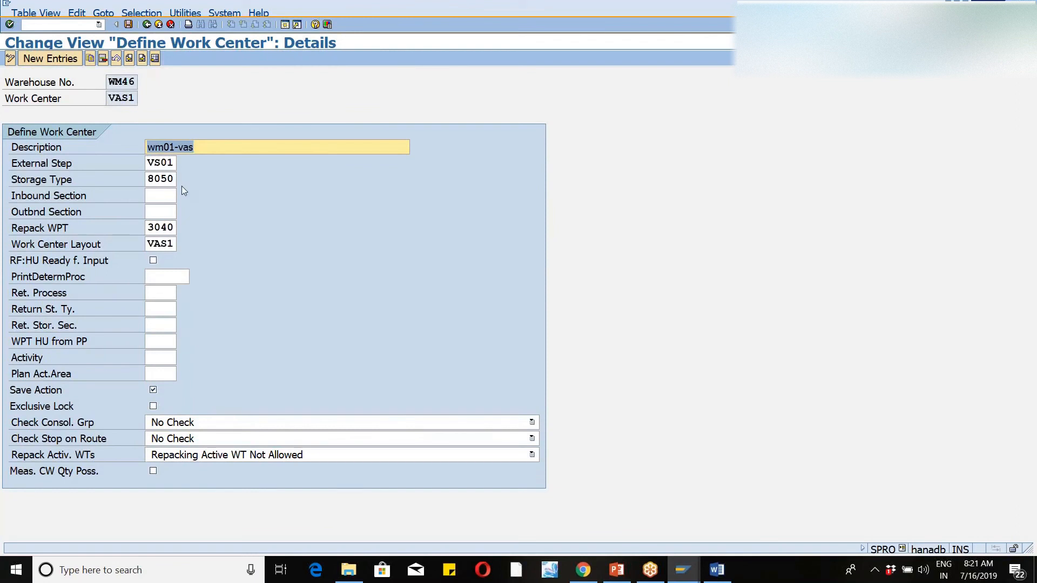
click(129, 24)
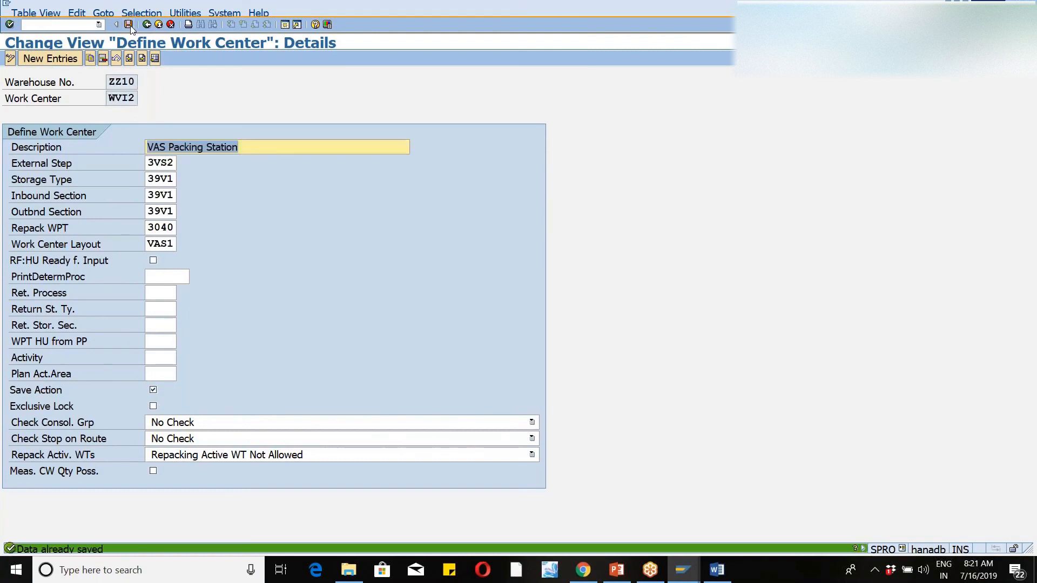
Start transaction /SCWM/LS01 and begin creating storage bin WM46-VAS in warehouse WM46.
click(87, 24)
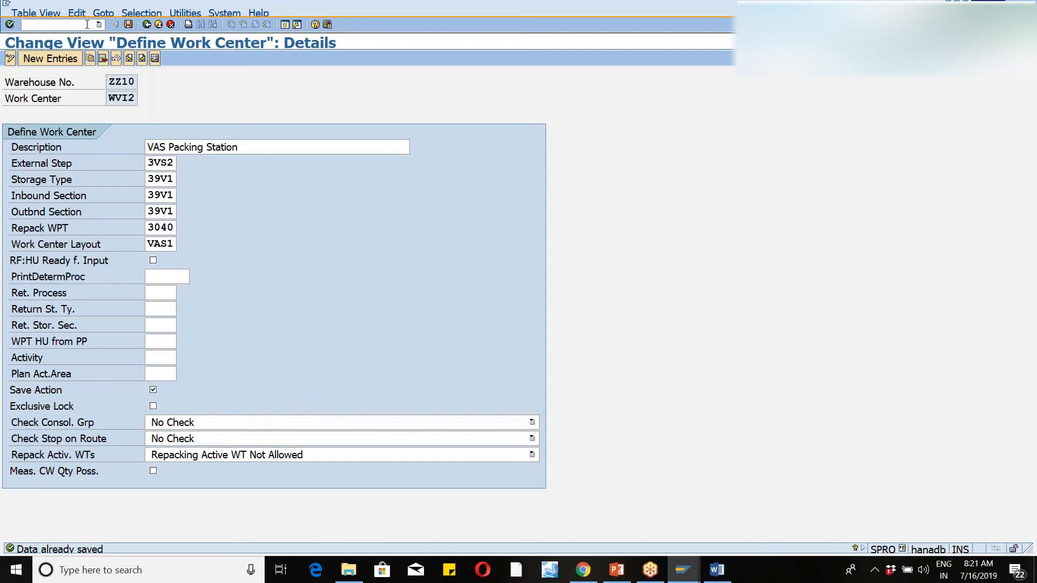
text(/n/scwm/ls01)
key(Return)
text(wm46)
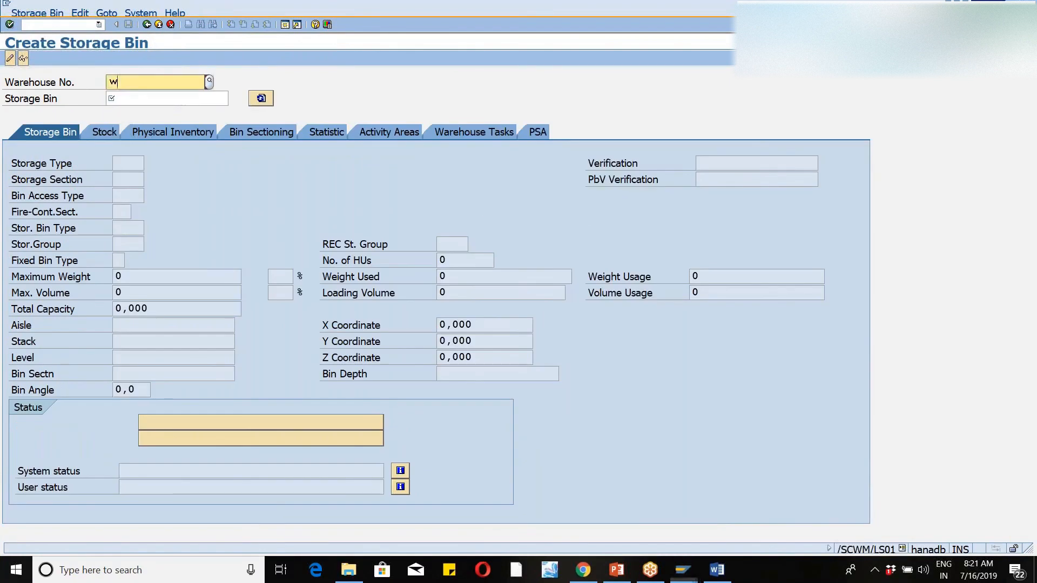
key(Tab)
text(wm)
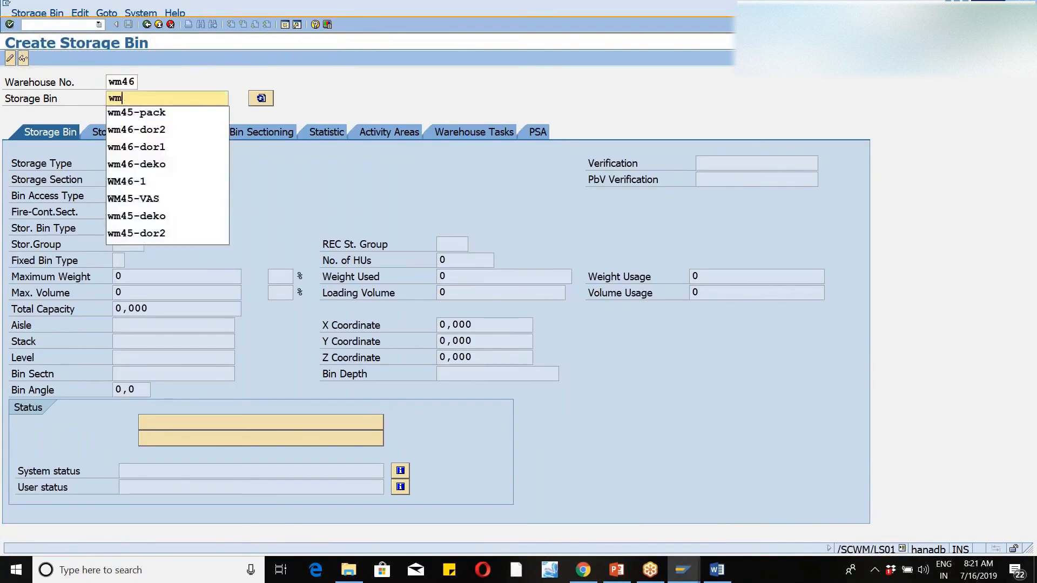
text(46-vas)
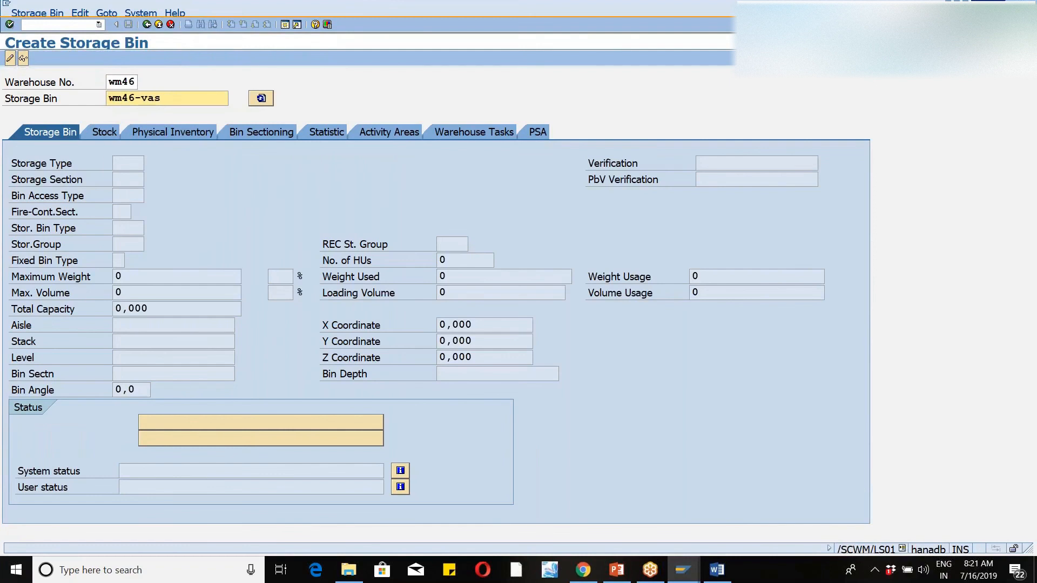
key(Return)
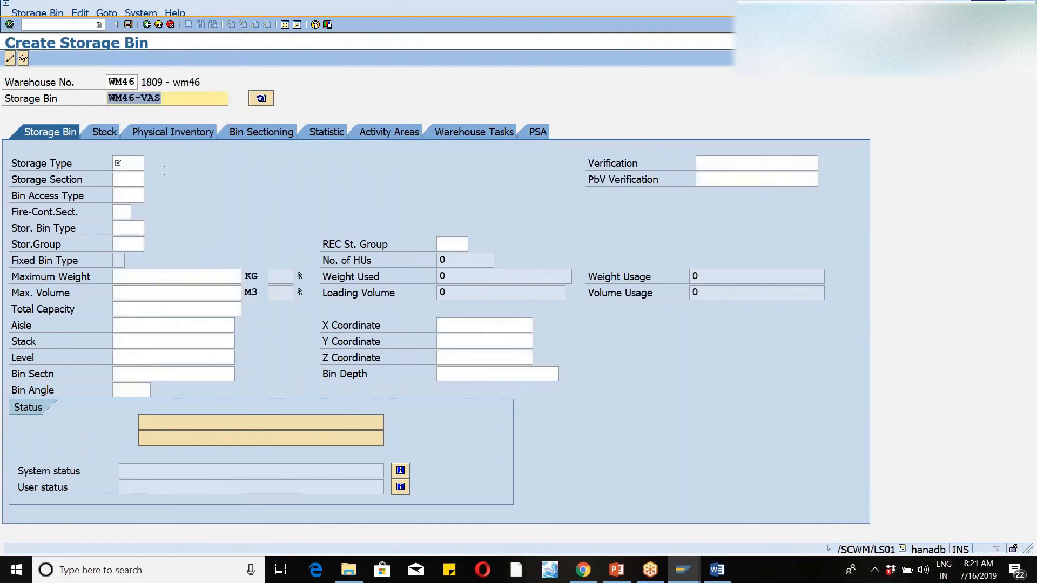
Set storage type 8050 for the new bin WM46-VAS and save the bin.
click(134, 165)
text(8050)
key(Return)
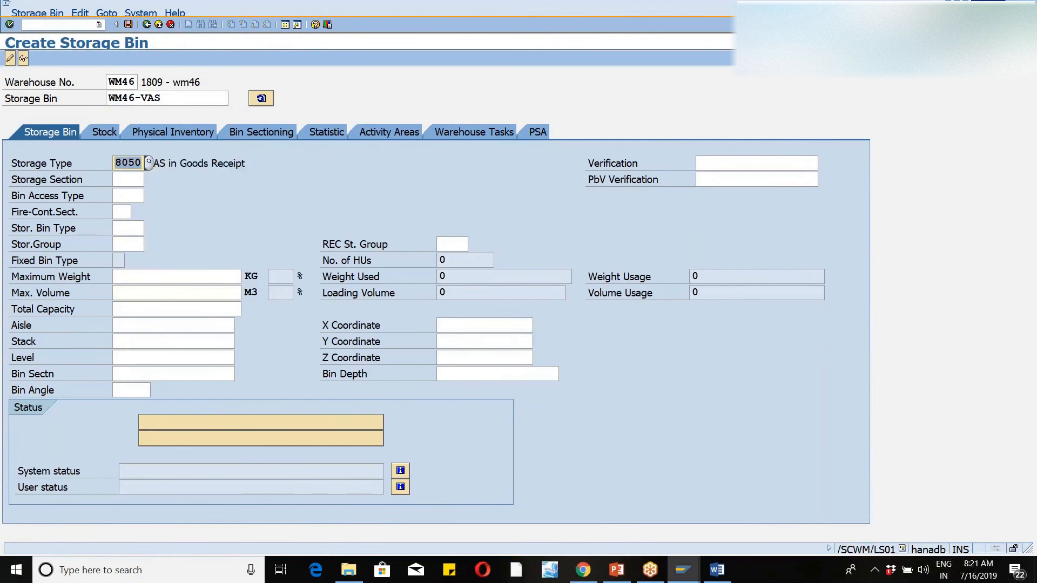
click(130, 25)
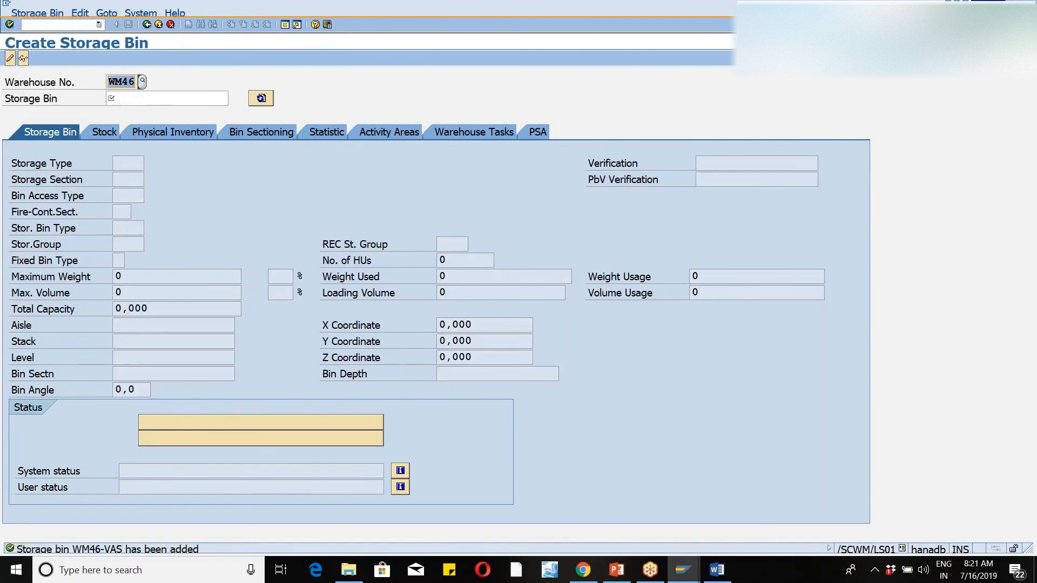
Return to SAP Easy Access and expand Logistics, SCM Extended Warehouse Management, Extended Warehouse Management down to Master Data.
click(55, 24)
text(/n)
key(Return)
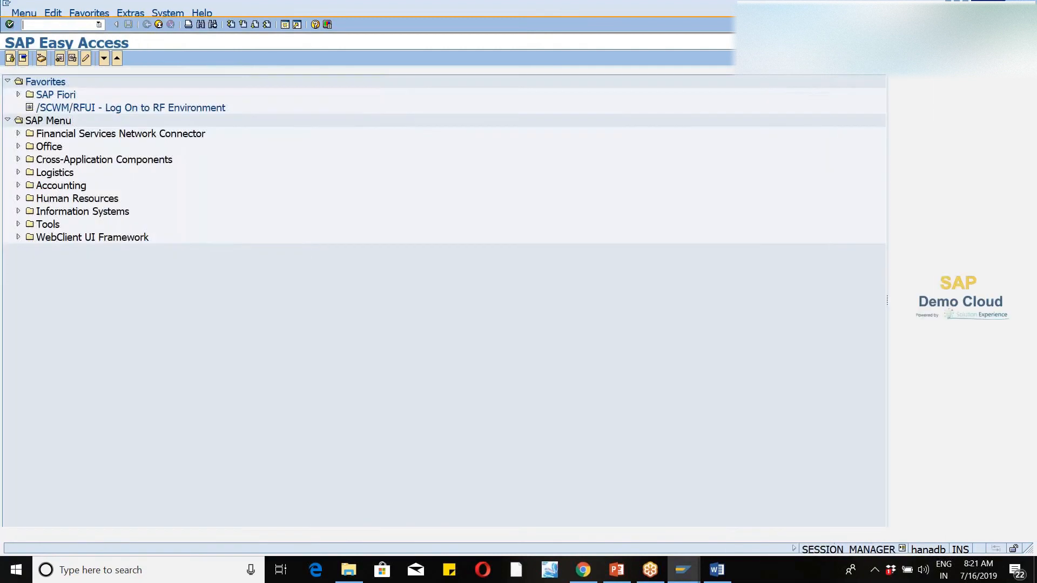
click(19, 172)
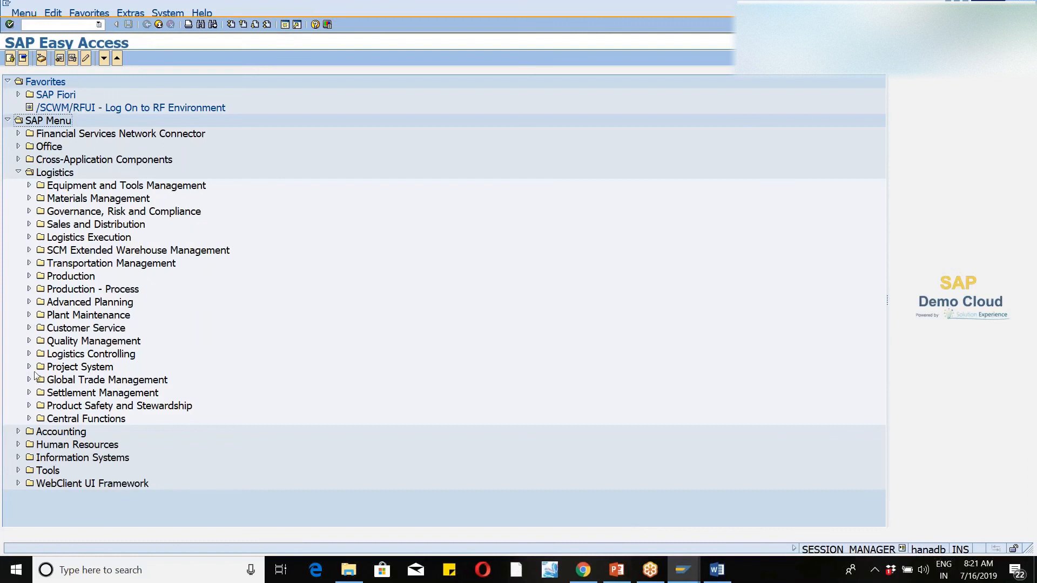
click(29, 250)
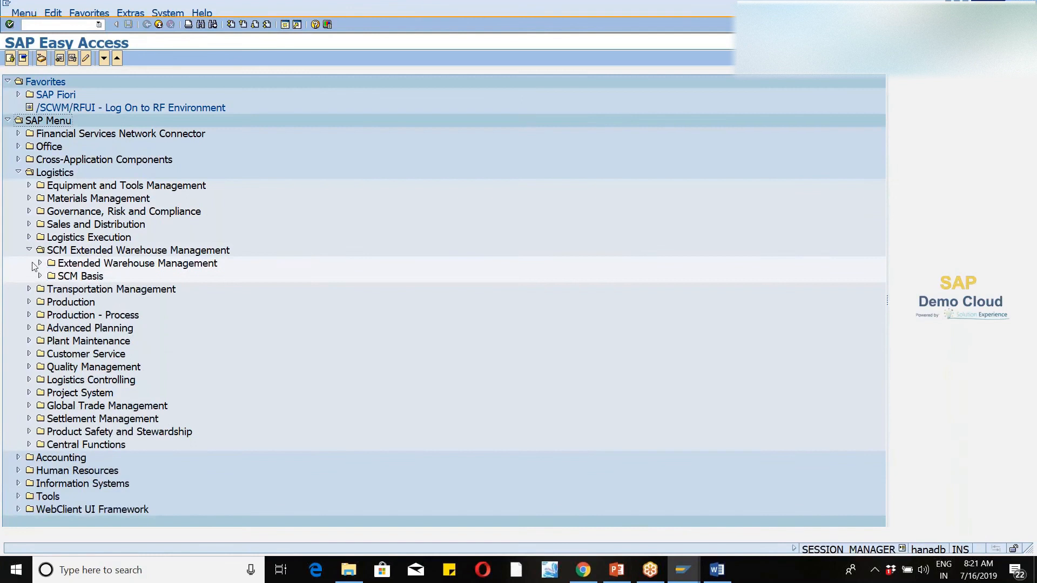
click(40, 263)
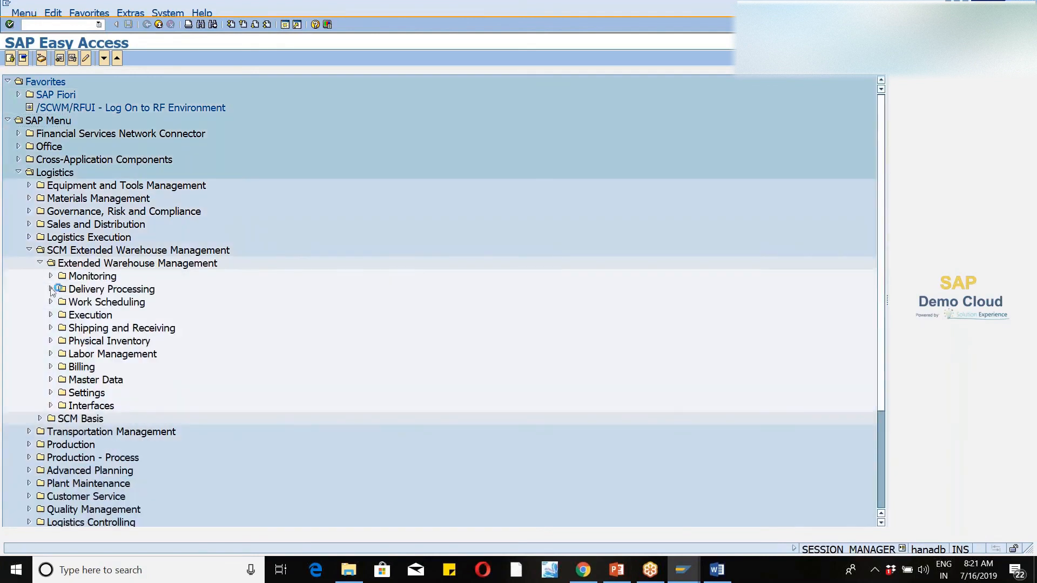
click(51, 380)
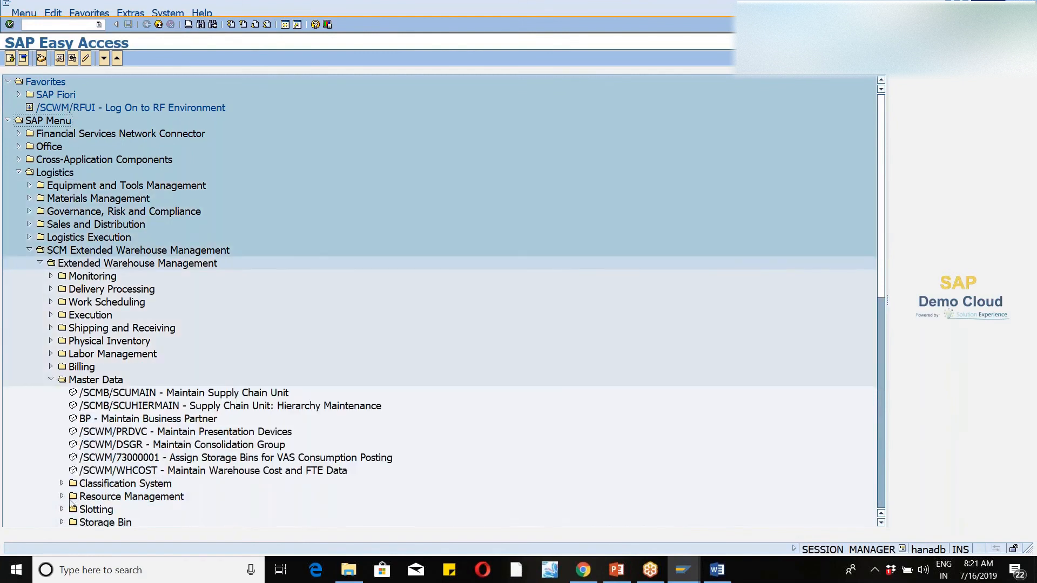
Open /SCWM/TWORKST, Define Master Data Attributes, from the Work Center folder under Master Data.
key(Down)
key(Down)
key(Down)
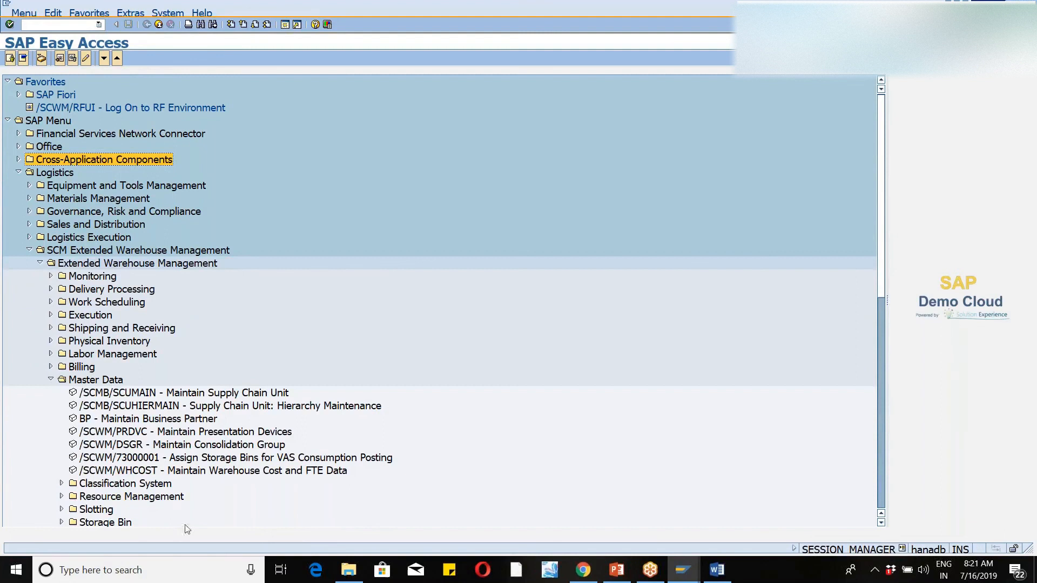
click(880, 249)
drag(884, 252, 882, 325)
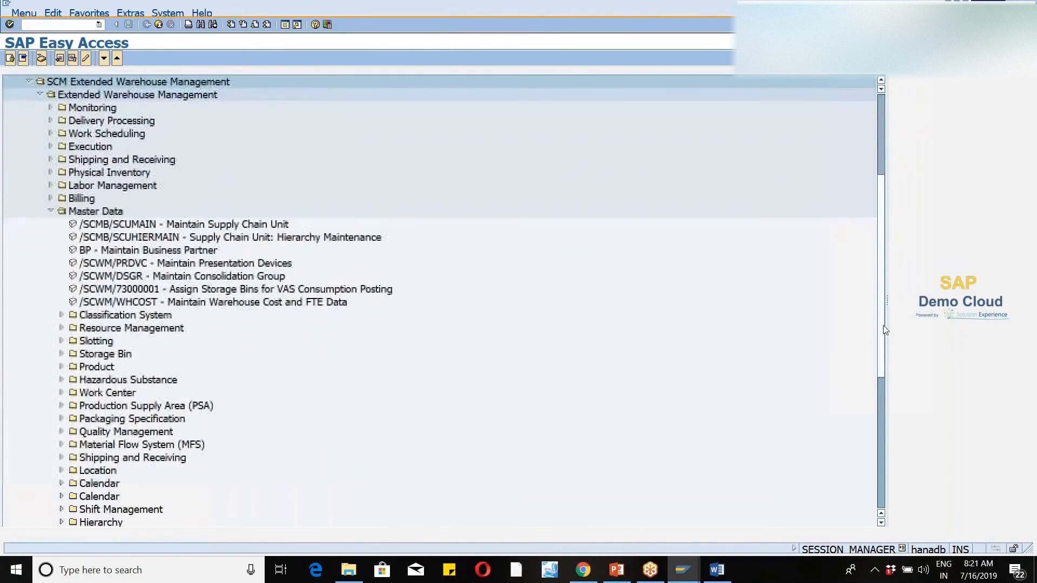
click(61, 393)
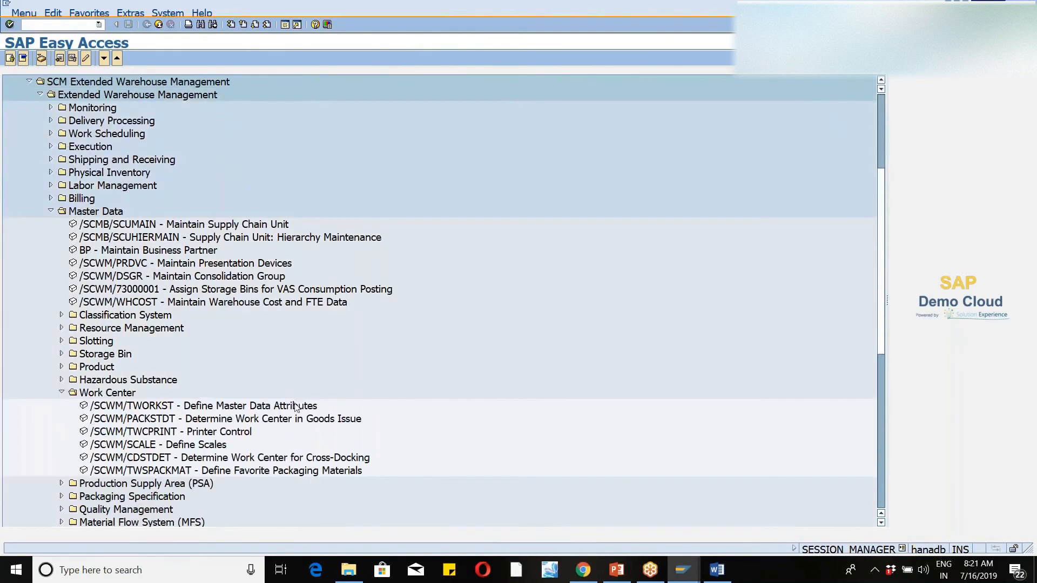
double_click(260, 410)
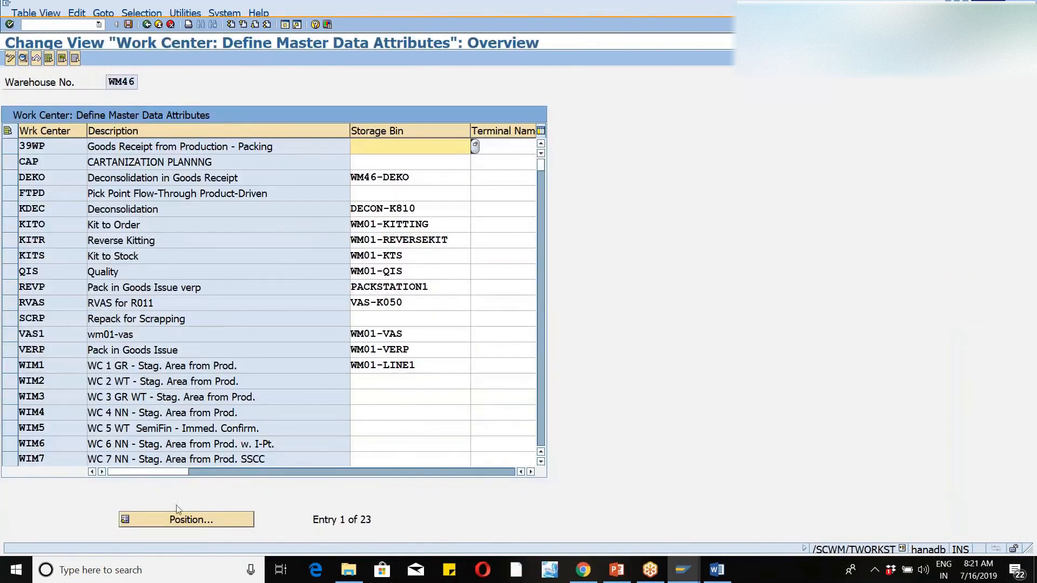
Assign storage bin WM46-VAS to work center VAS1 using the bin value help, save, and exit to SAP Easy Access.
click(407, 339)
key(F3)
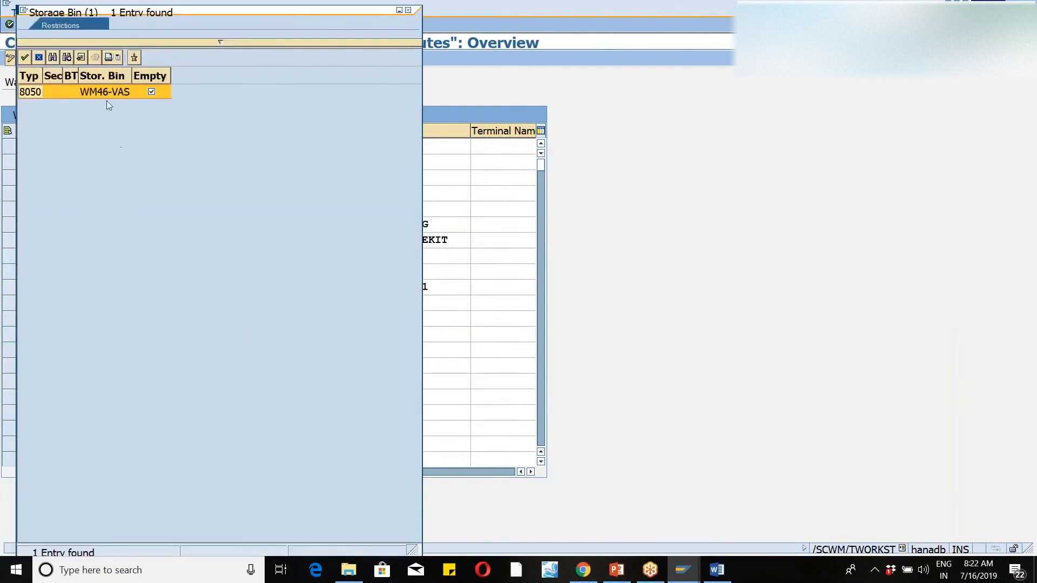
double_click(102, 93)
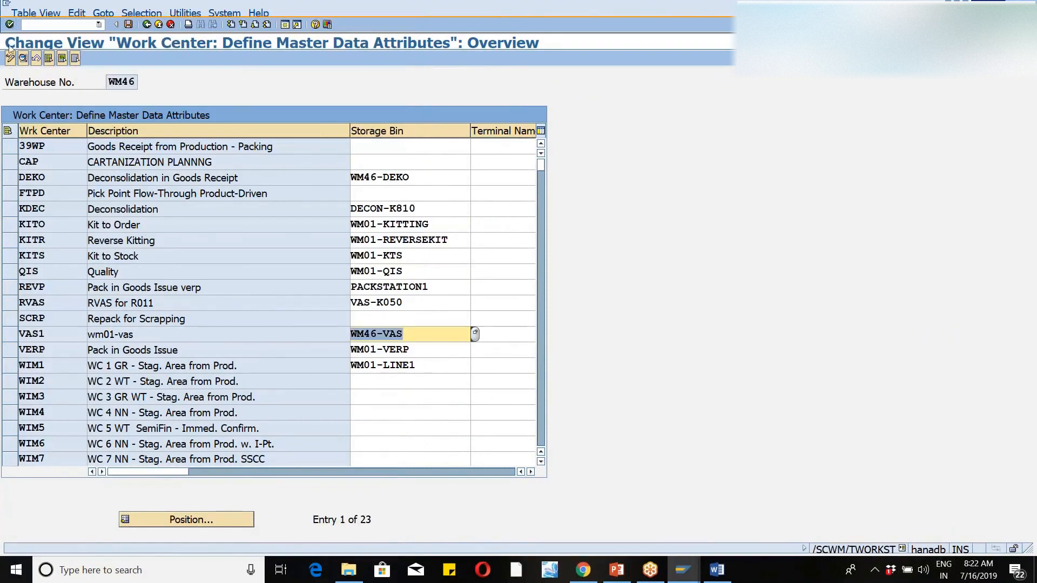
click(128, 25)
click(157, 25)
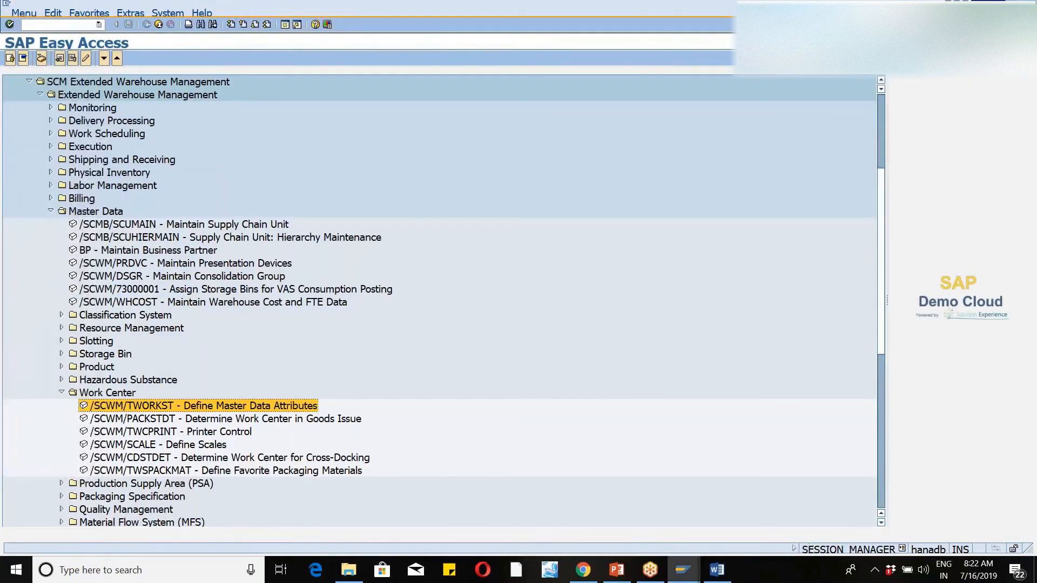